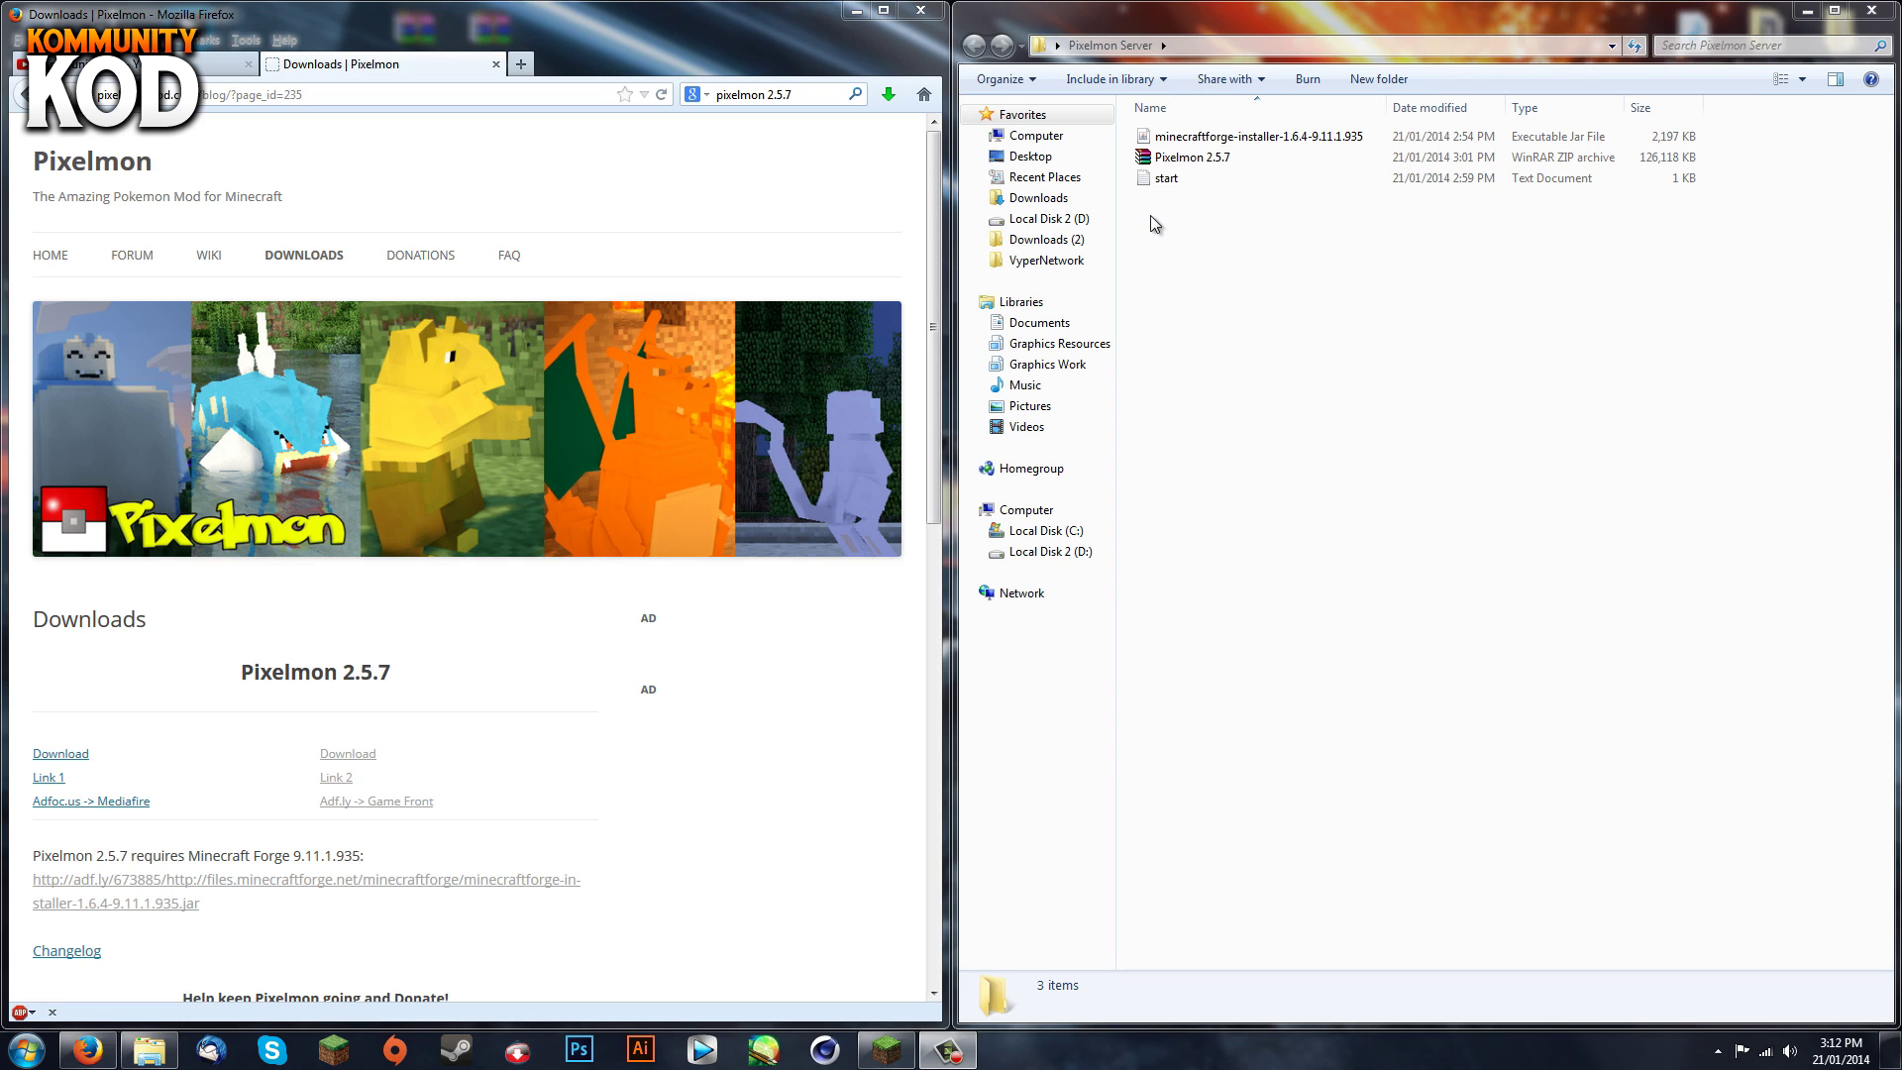
Launch the Forge 1.6.4-9.11.1.935 installer from the Pixelmon Server folder.
{"action": "double_click", "coordinate": [1246, 139]}
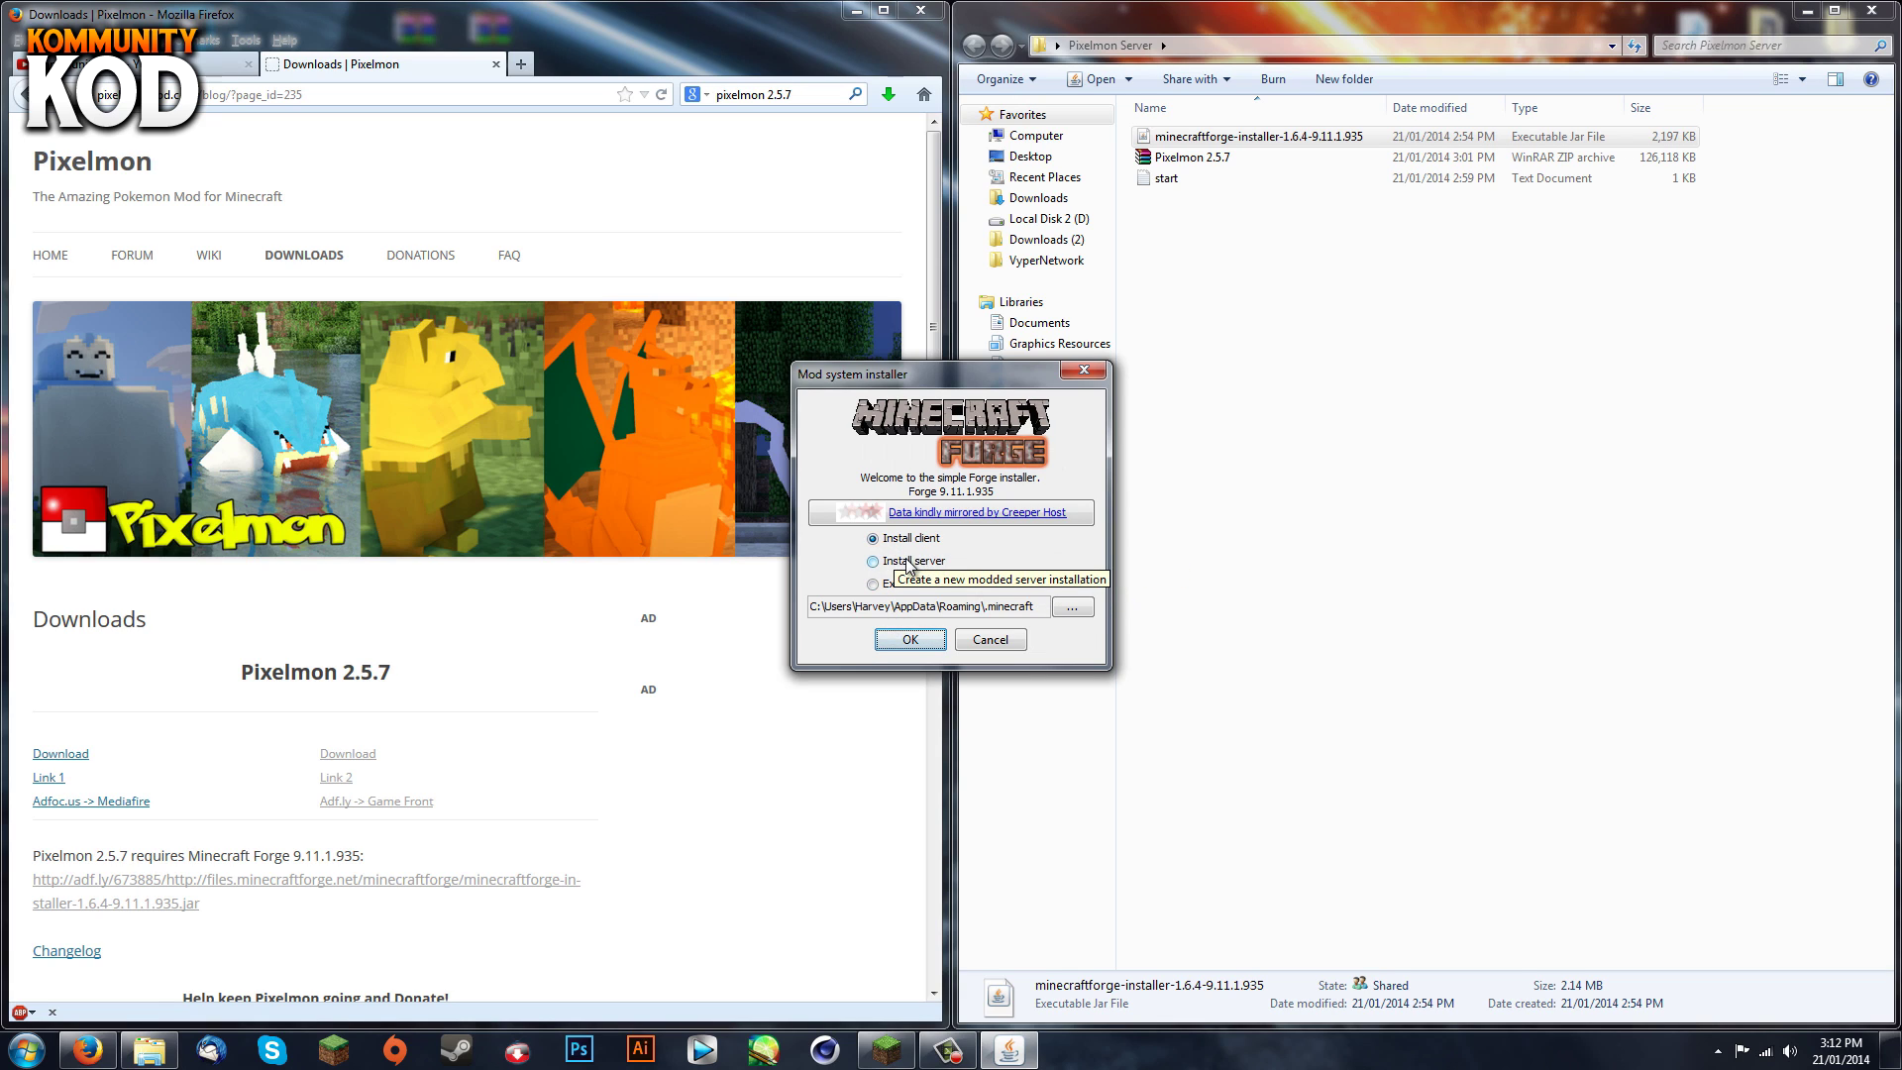
Choose the Install server option in the Forge installer.
{"action": "left_click", "coordinate": [907, 563]}
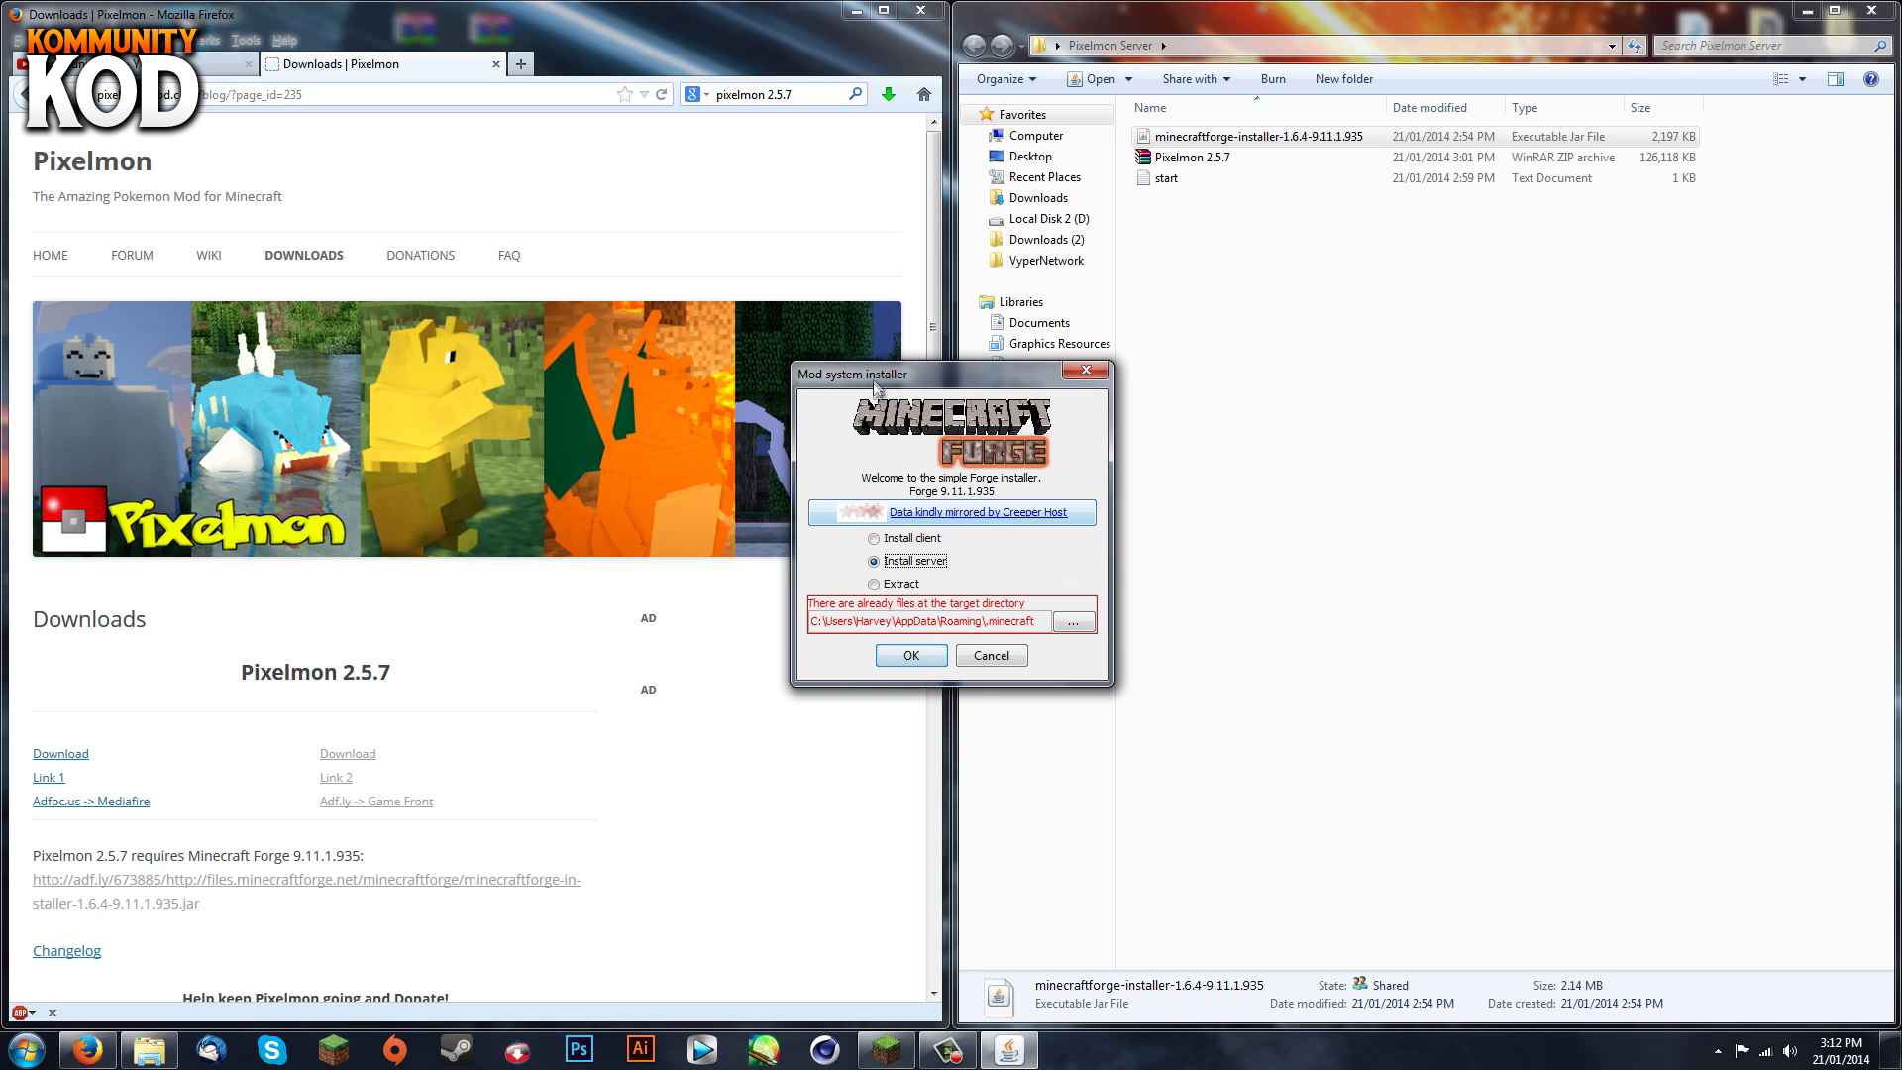
{"action": "right_click", "coordinate": [1245, 233]}
{"action": "left_click", "coordinate": [1328, 281]}
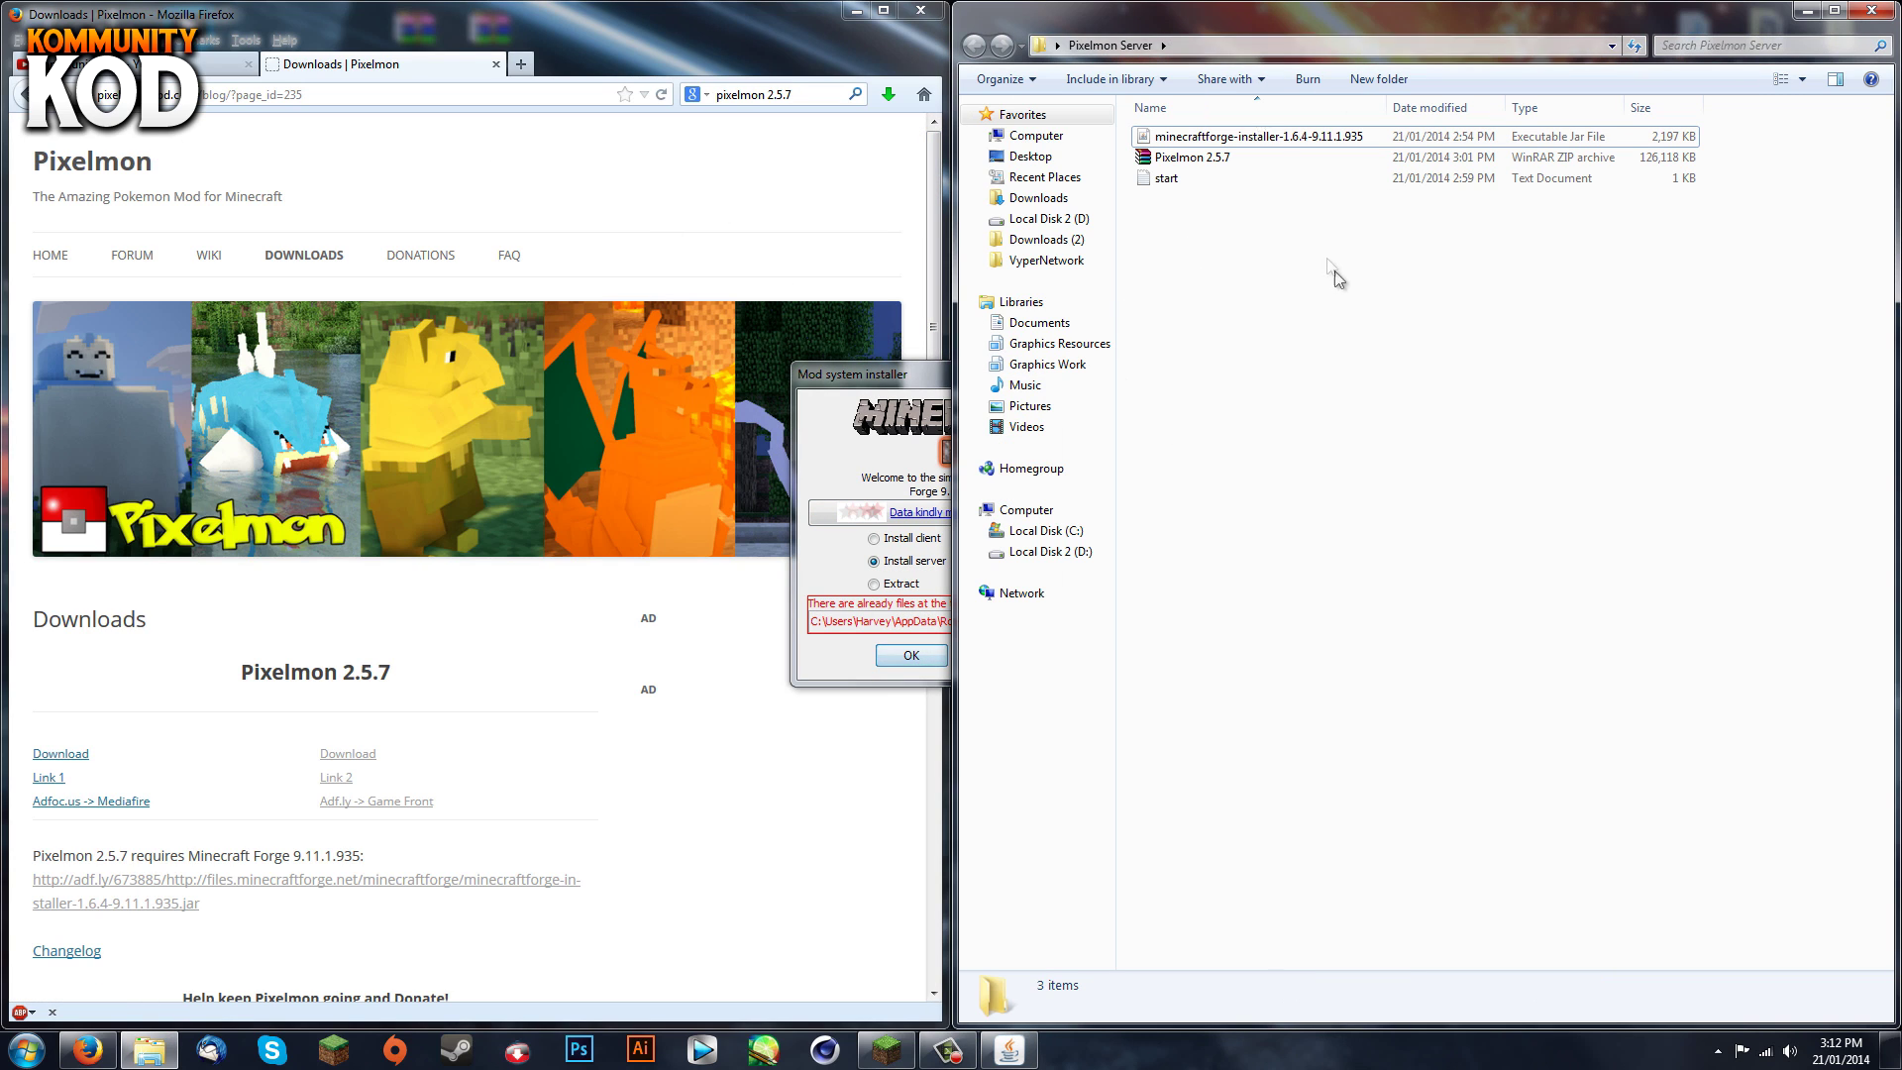
Create a new folder named Server inside Pixelmon Server.
{"action": "right_click", "coordinate": [1250, 303]}
{"action": "mouse_move", "coordinate": [1325, 566]}
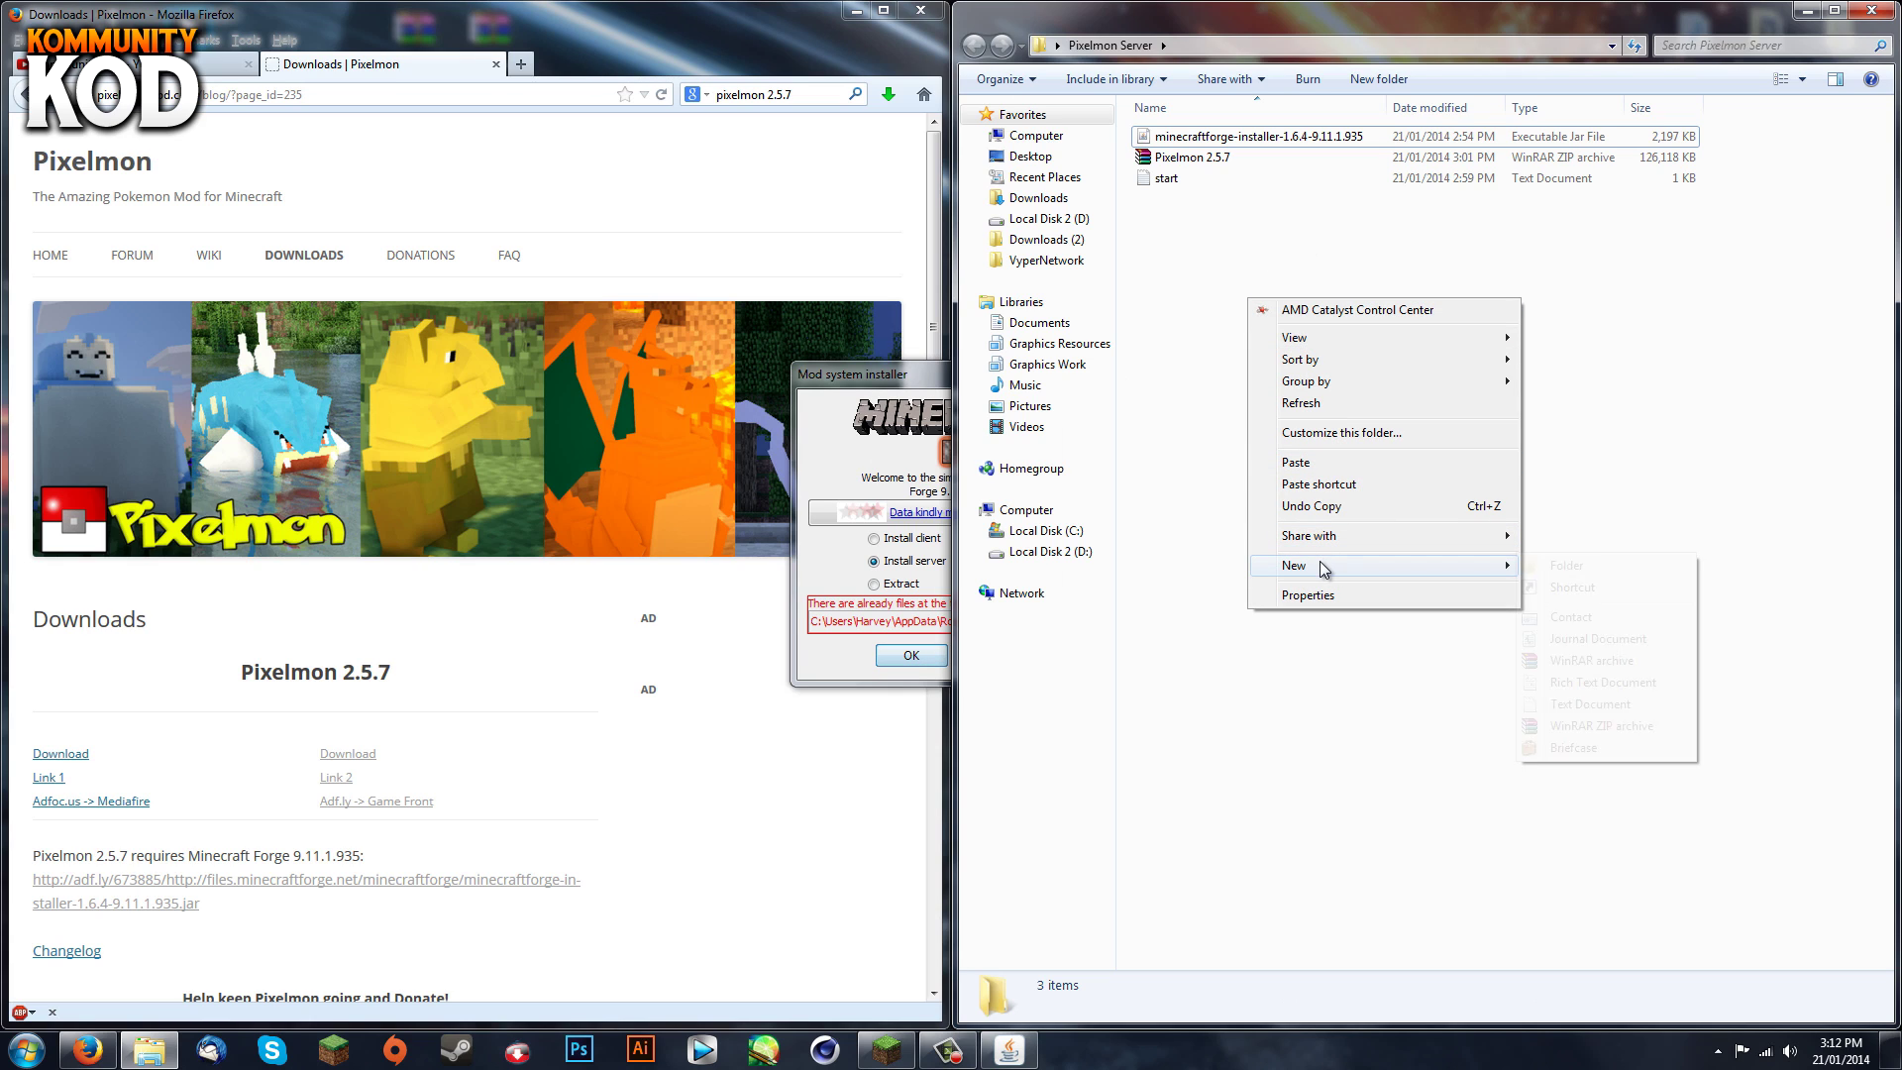
{"action": "left_click", "coordinate": [1584, 566]}
{"action": "key", "text": "BackSpace"}
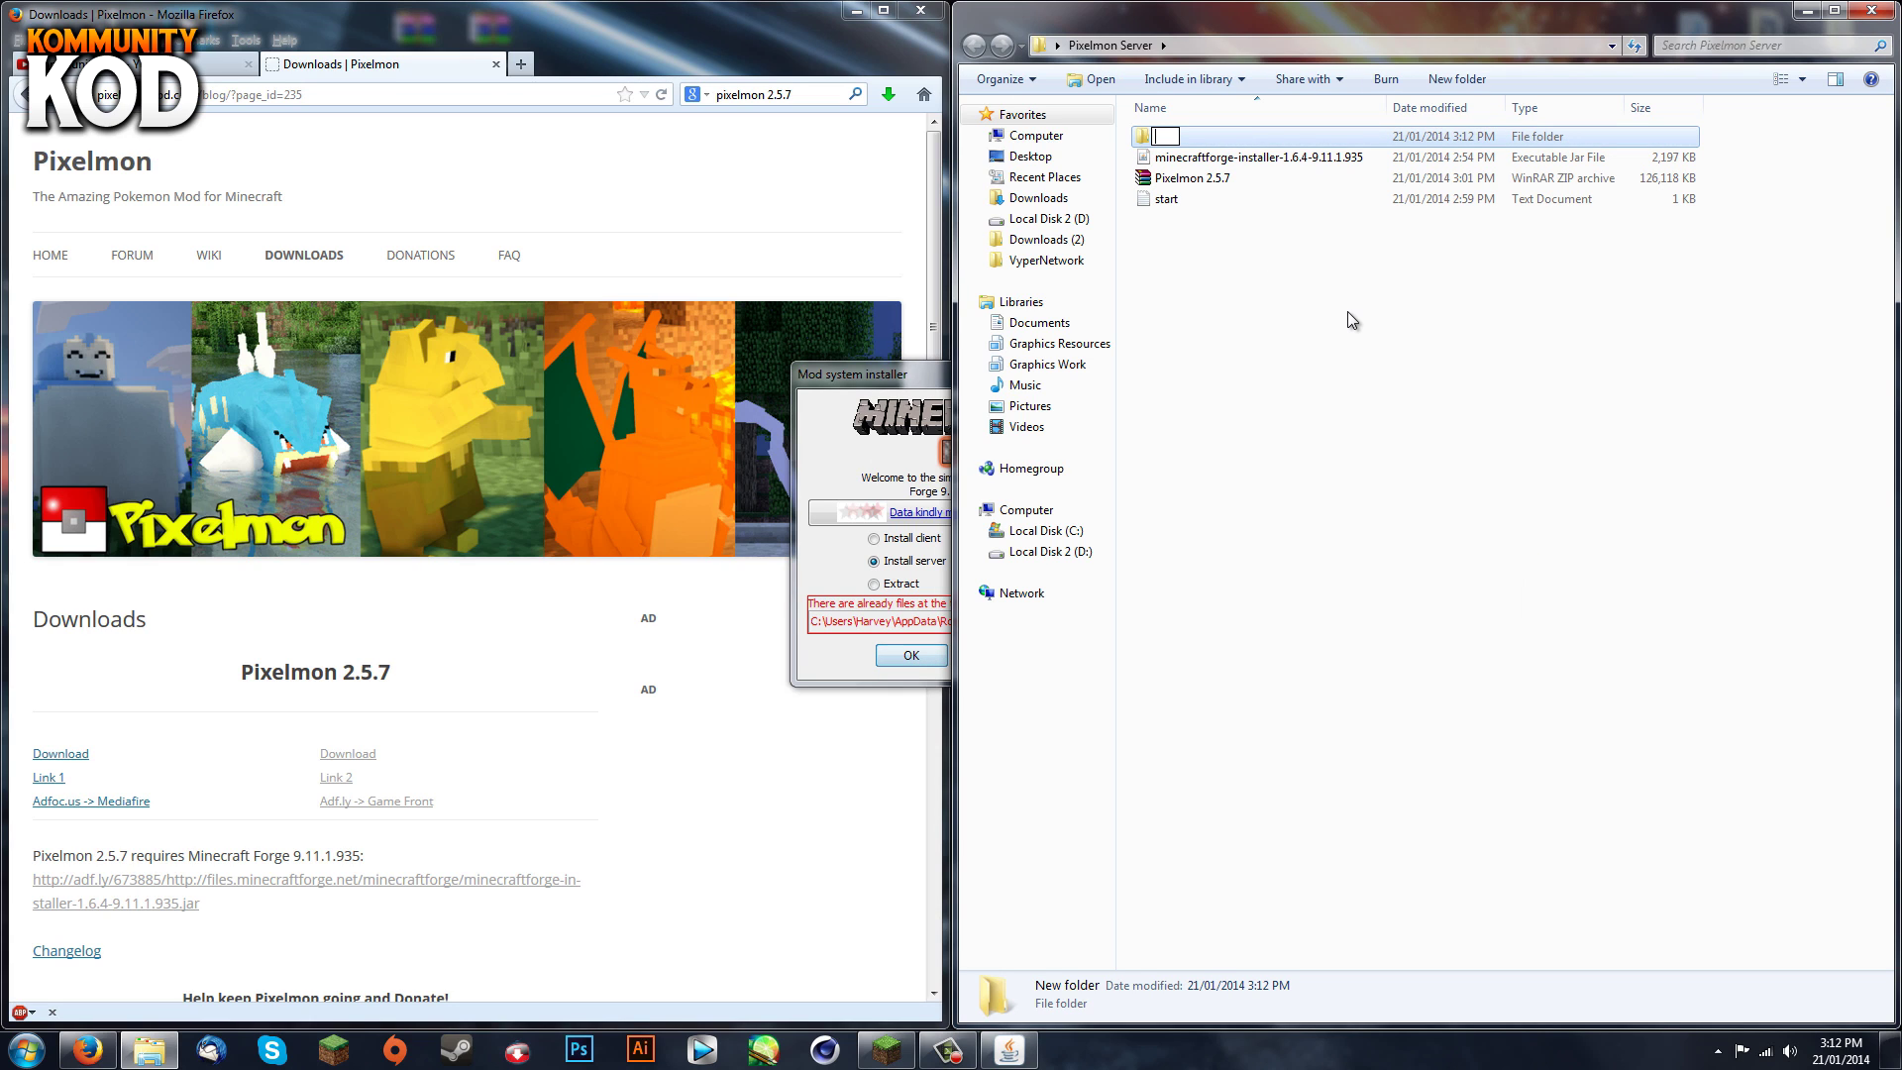
{"action": "type", "text": "Server"}
{"action": "key", "text": "Return"}
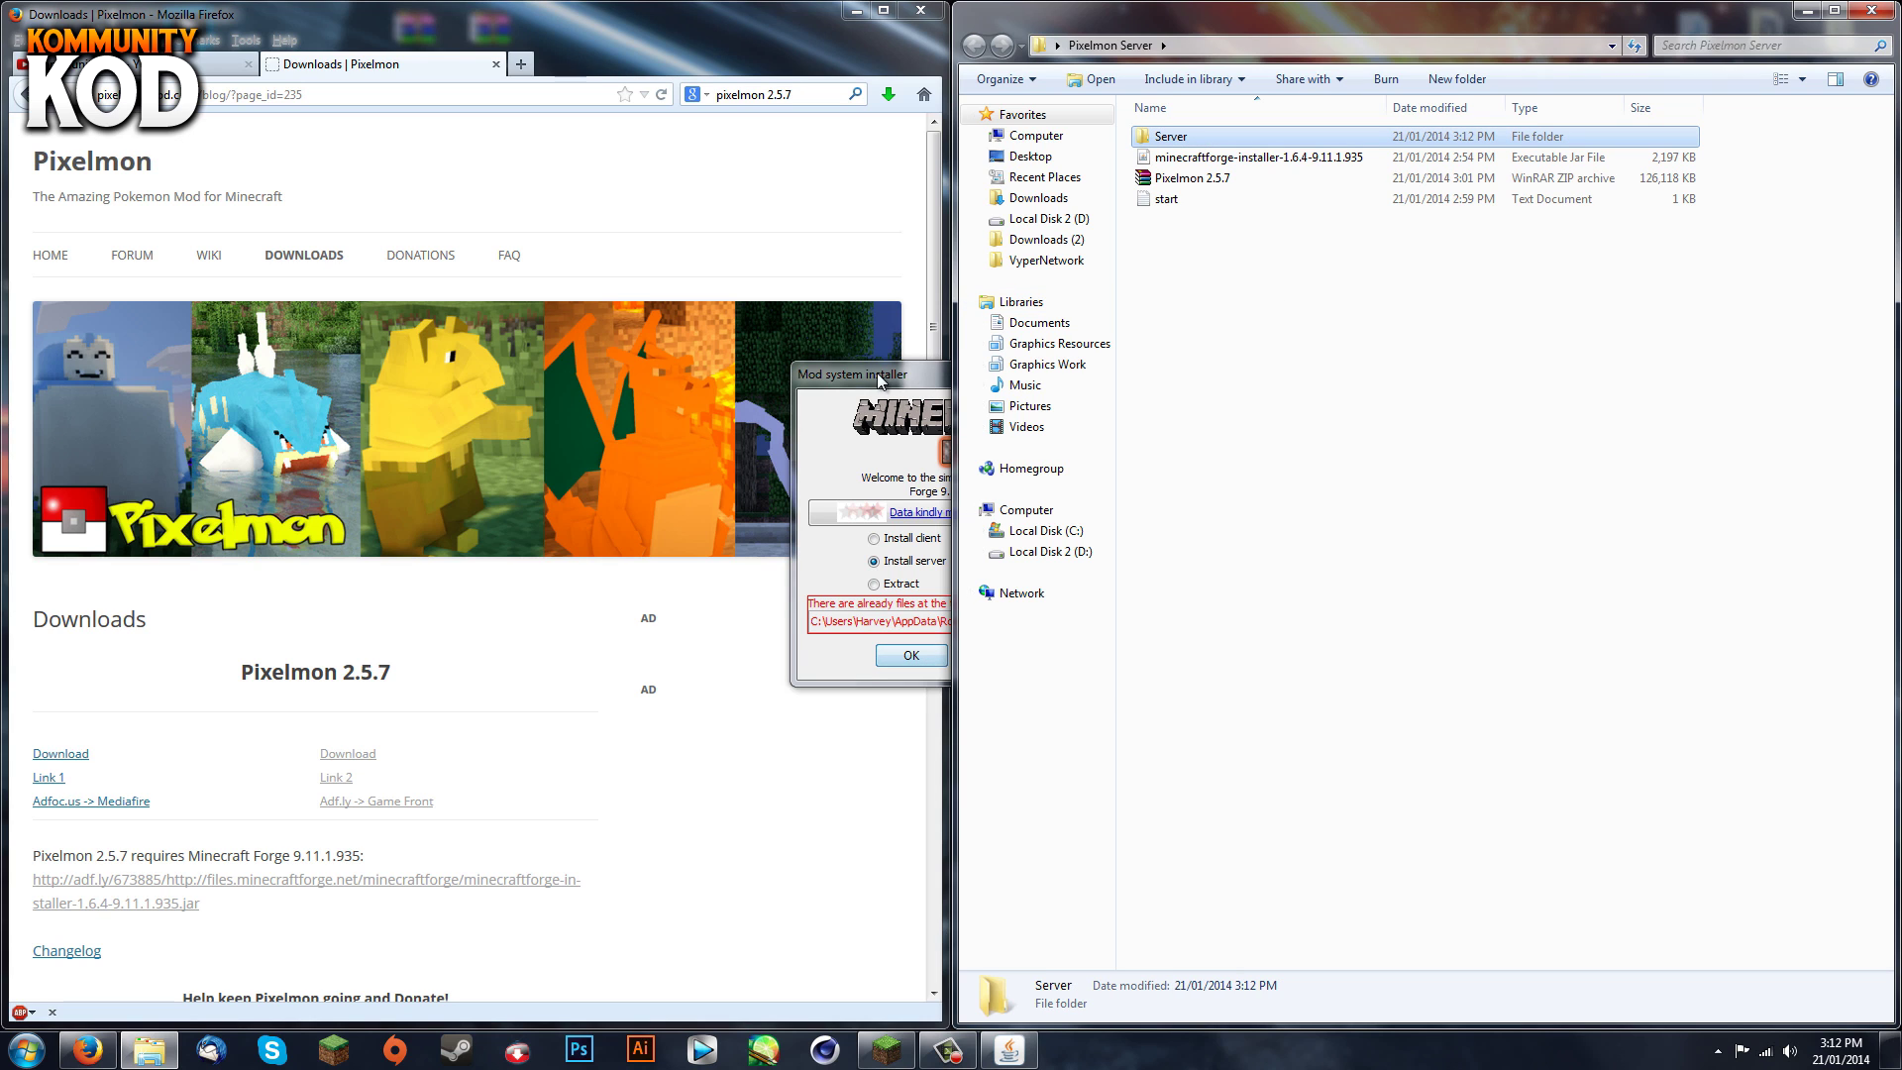
{"action": "left_click", "coordinate": [878, 380]}
Install the Forge server into Desktop\Pixelmon Server\Server and acknowledge the completion message.
{"action": "left_click", "coordinate": [1073, 621]}
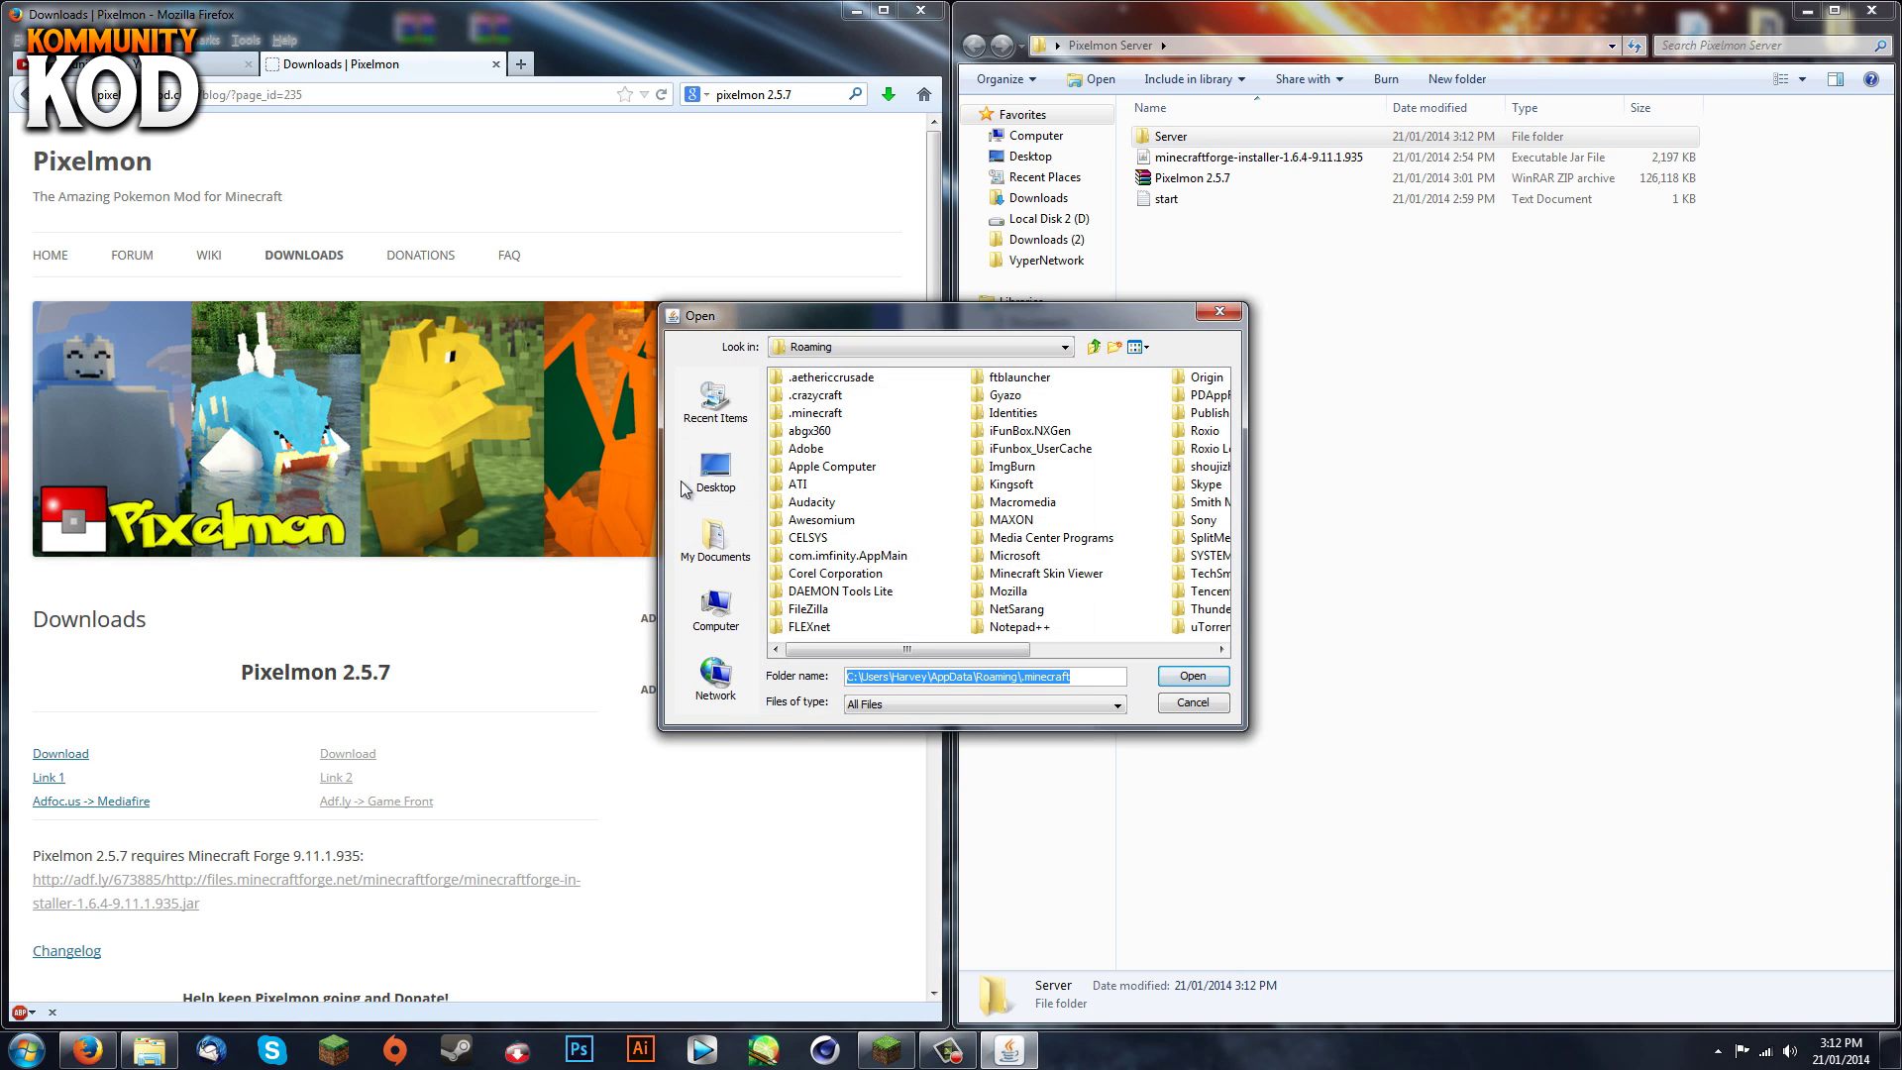
{"action": "left_click", "coordinate": [717, 472]}
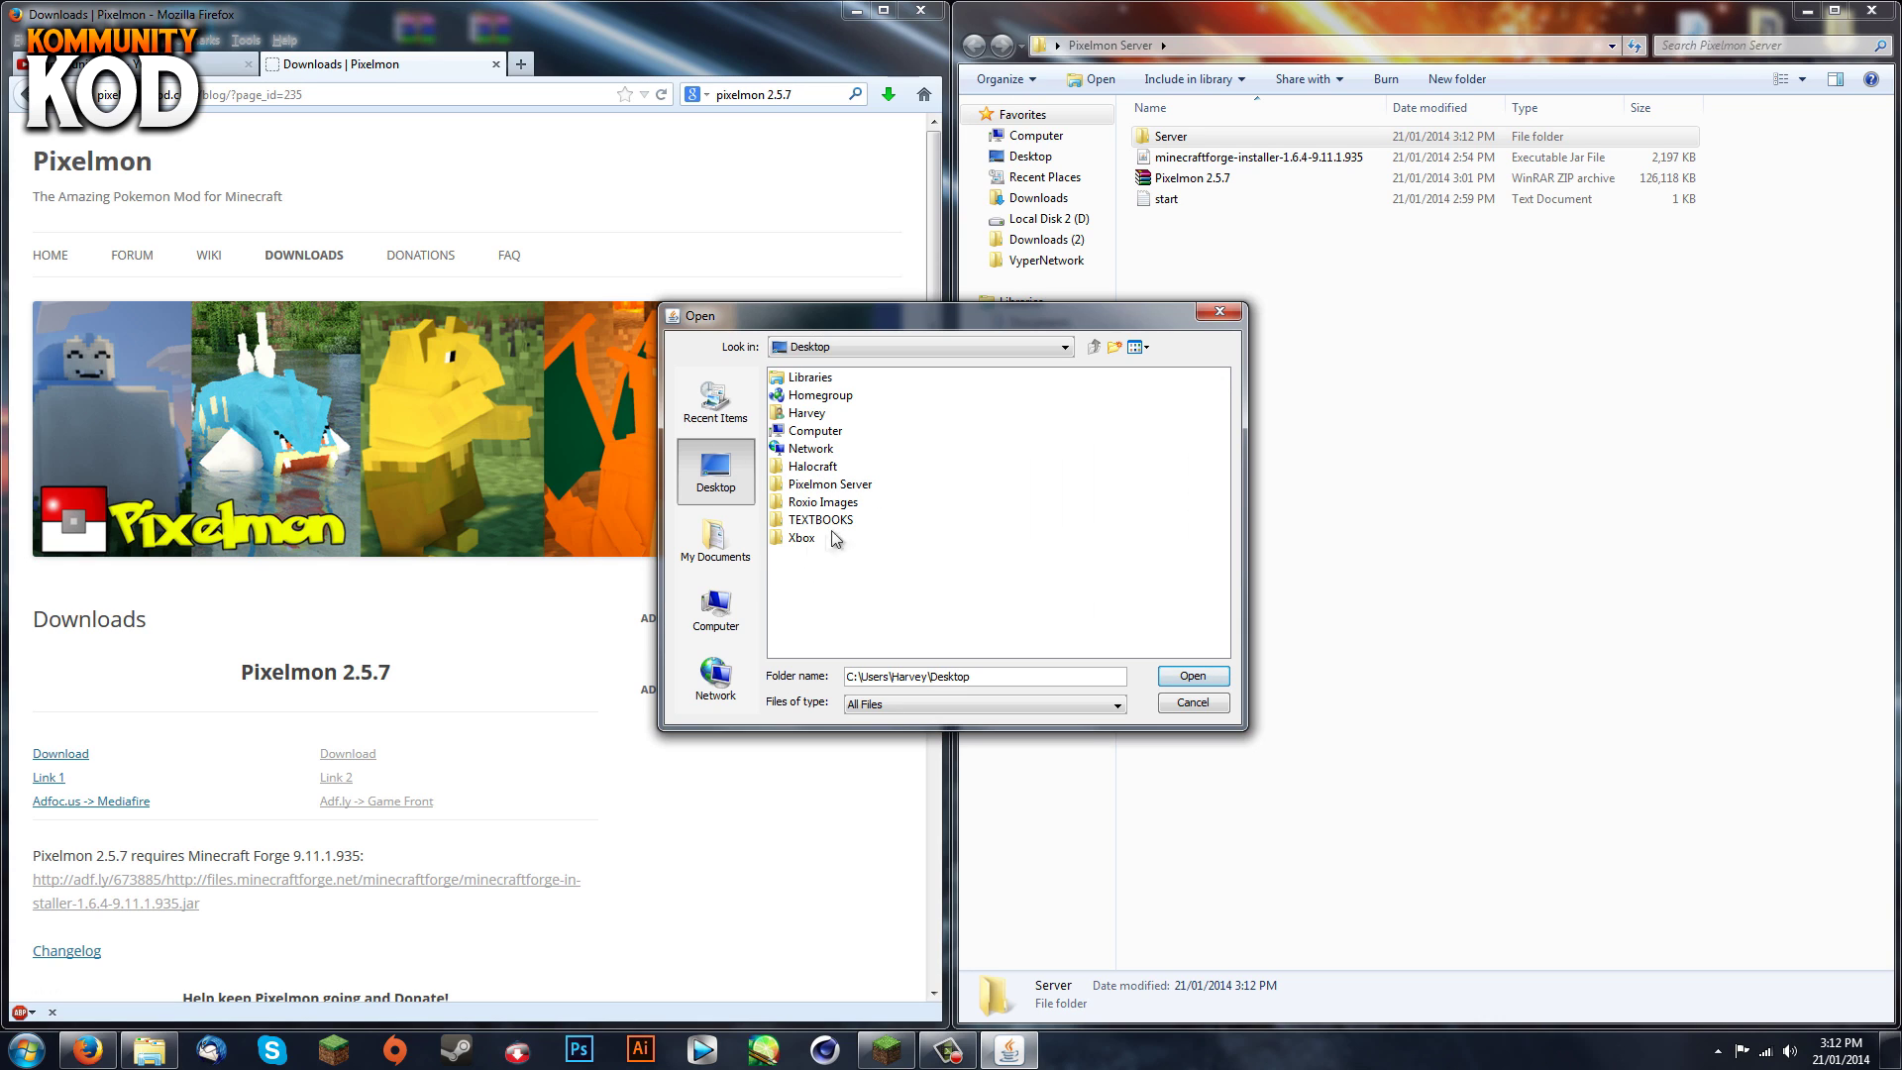
{"action": "double_click", "coordinate": [830, 484]}
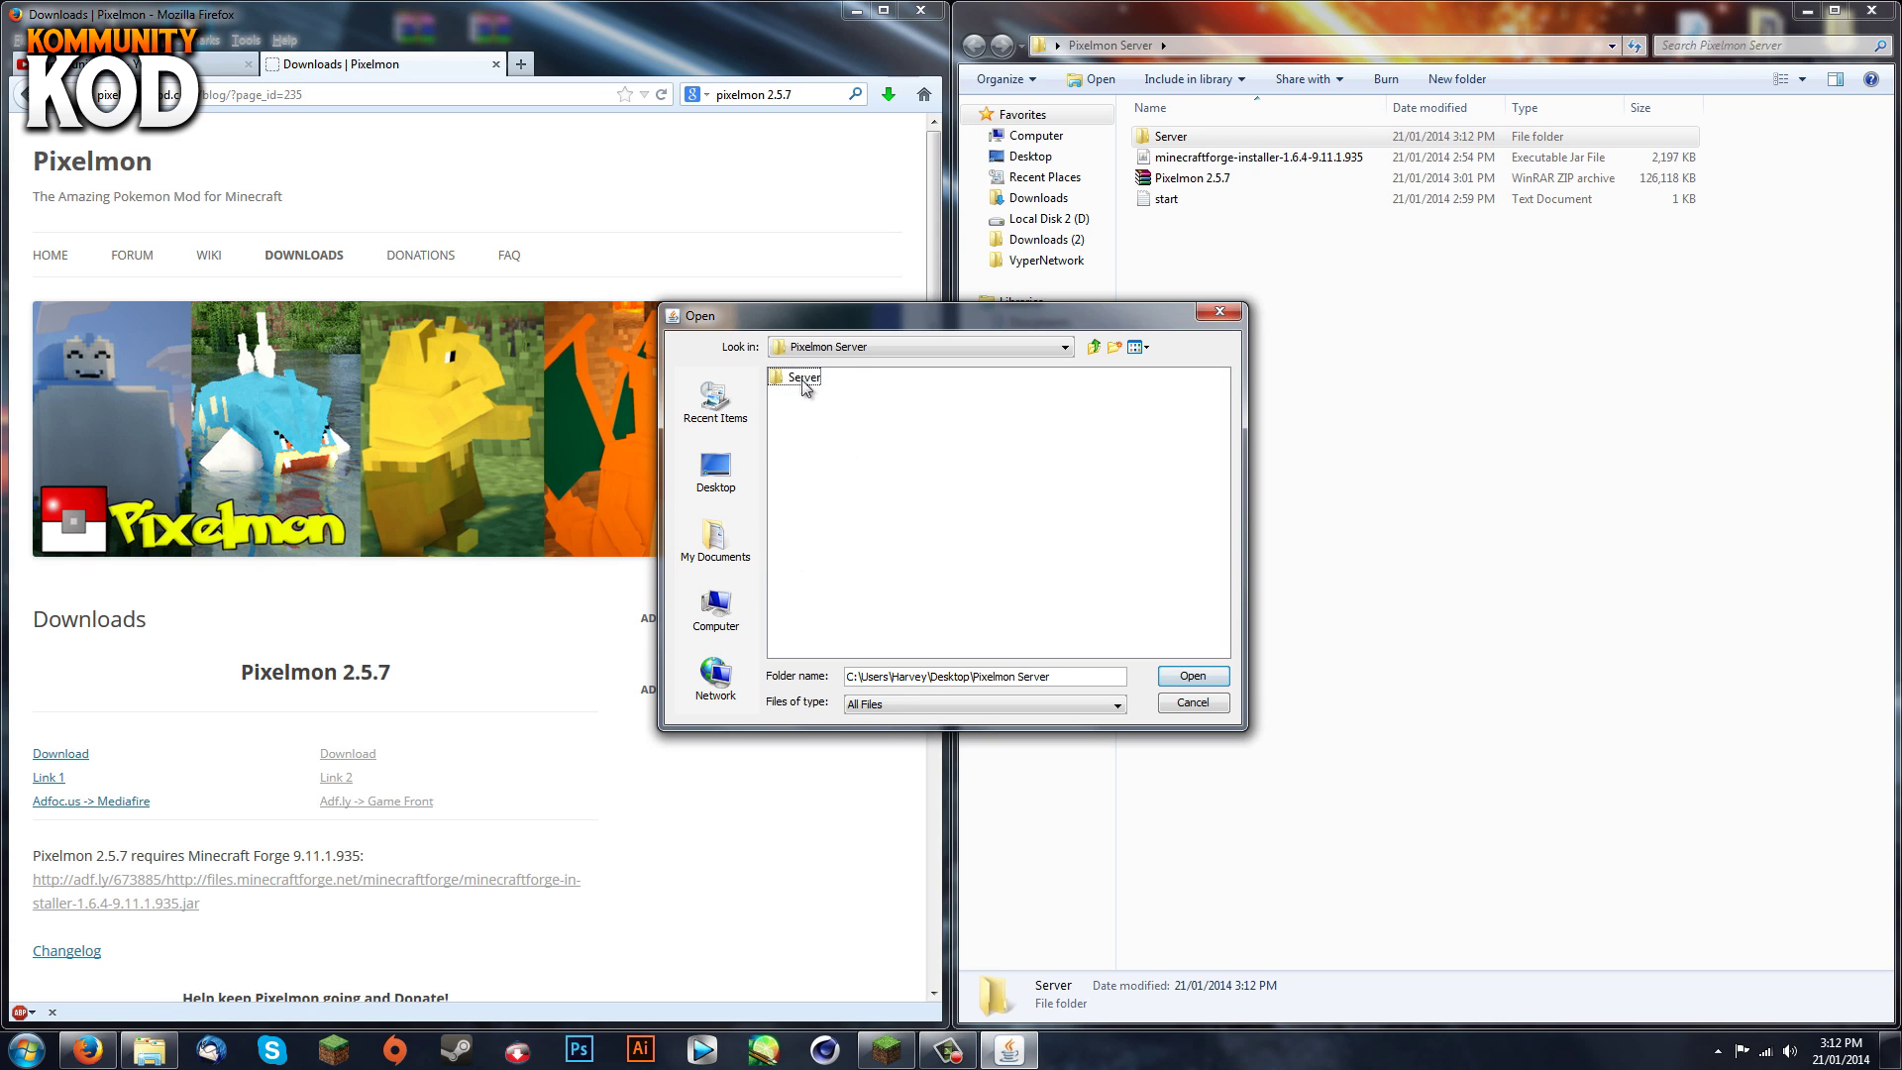
{"action": "left_click", "coordinate": [804, 380]}
{"action": "left_click", "coordinate": [1192, 677]}
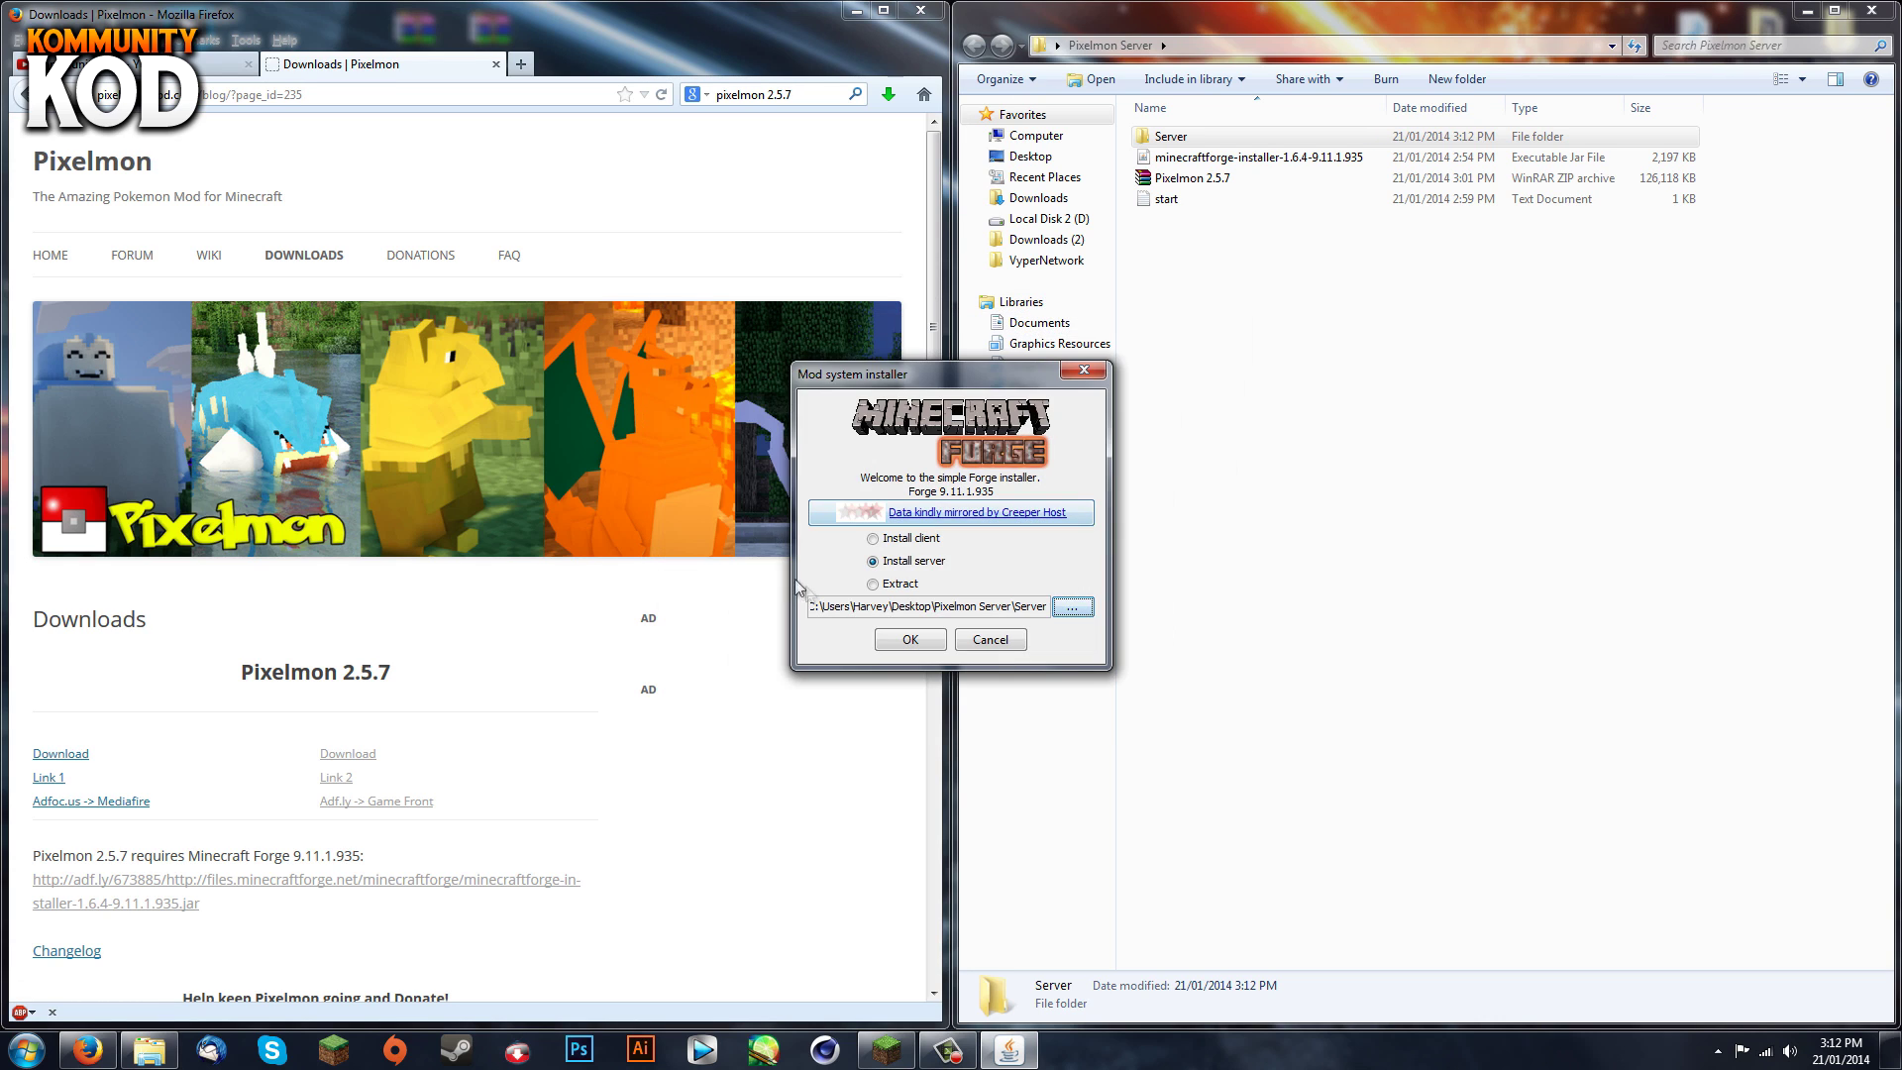
{"action": "left_click", "coordinate": [910, 639]}
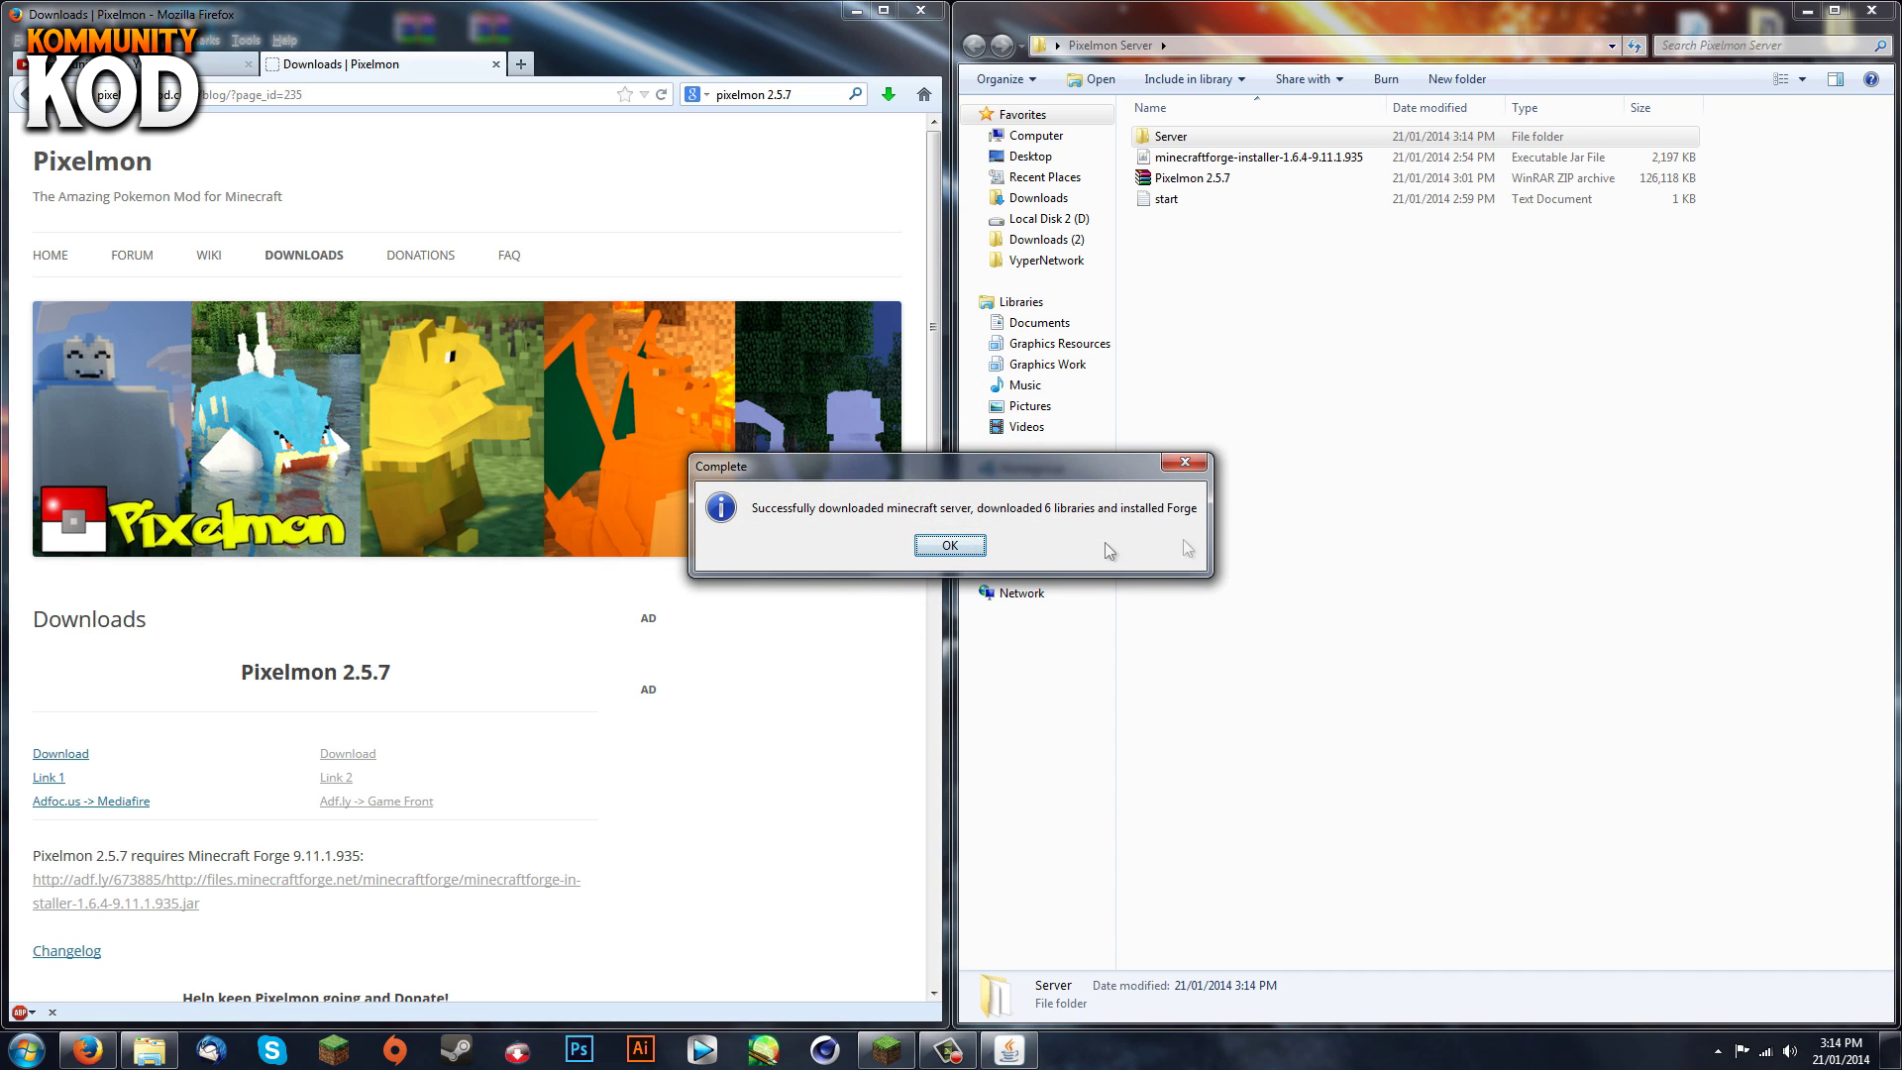
{"action": "left_click", "coordinate": [957, 553]}
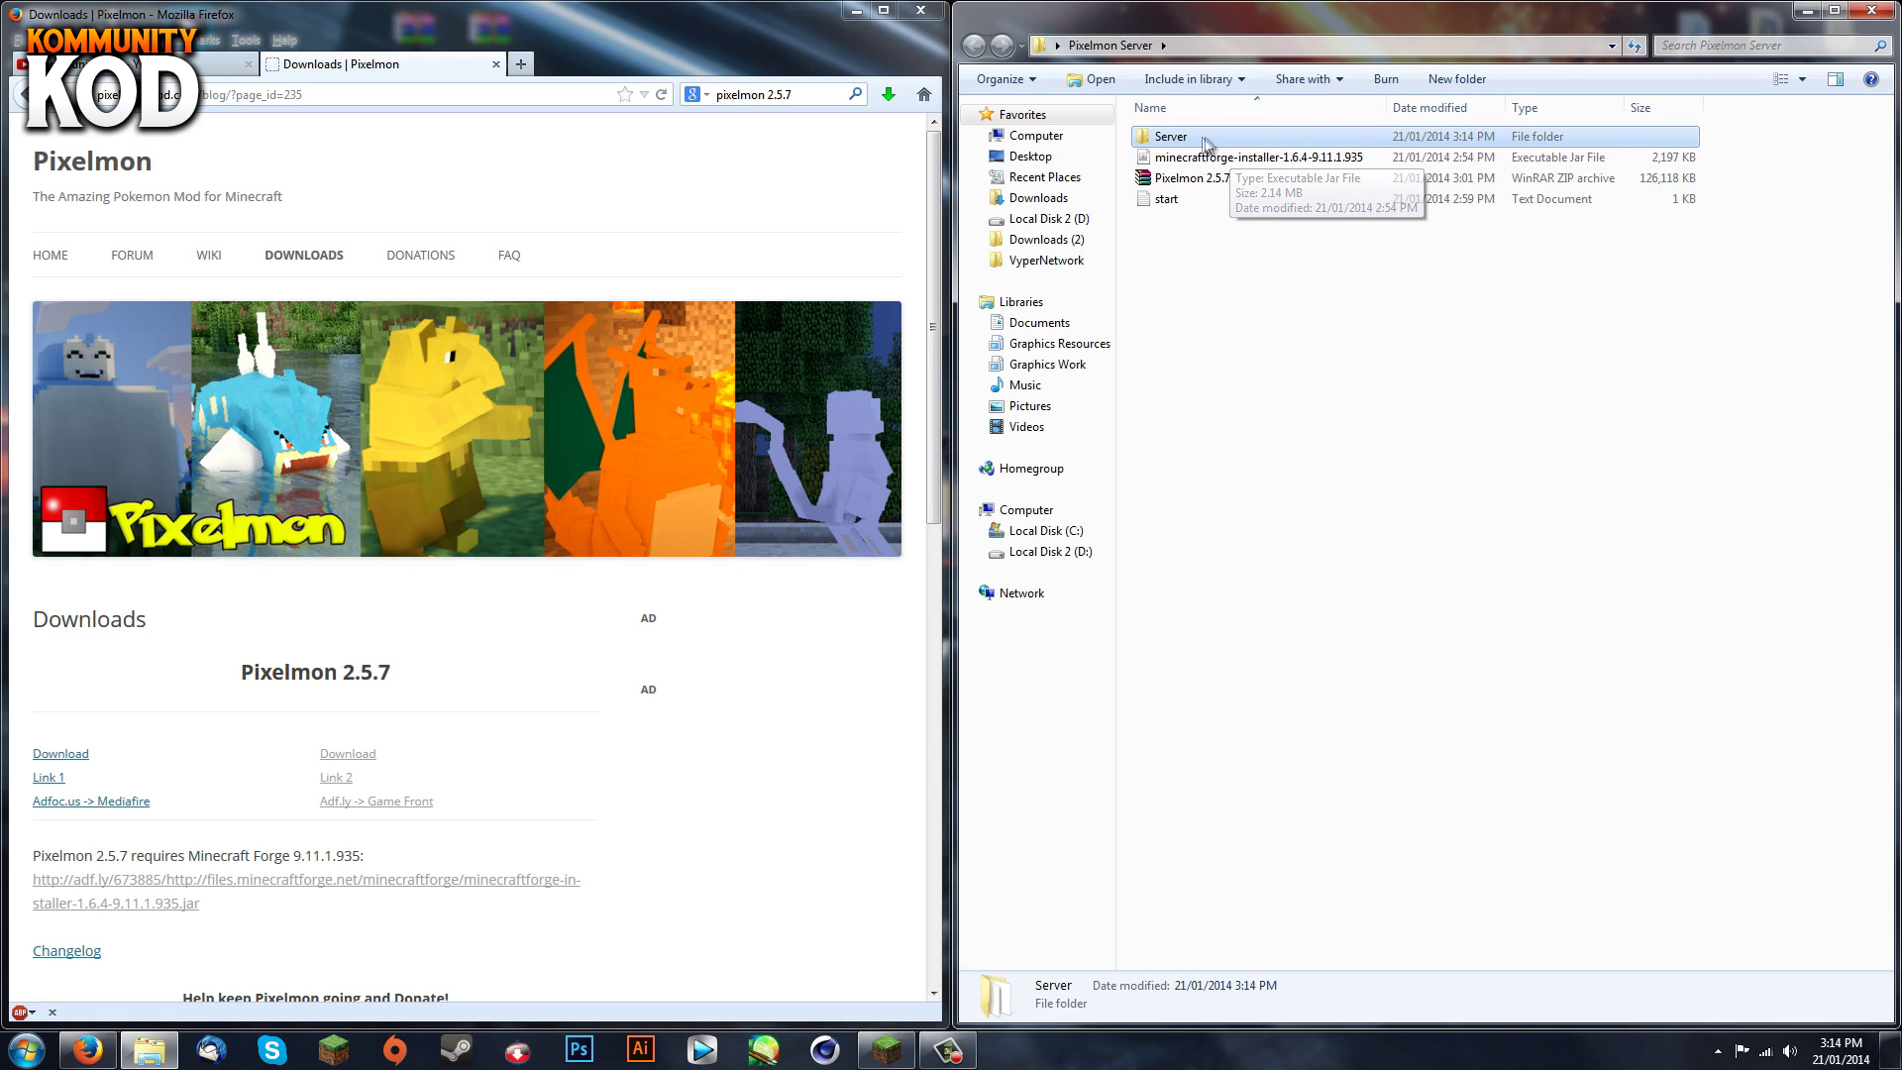
Rename the minecraftforge-universal-1.6.4-9.11.1.935 jar in Server to forge.
{"action": "double_click", "coordinate": [1202, 140]}
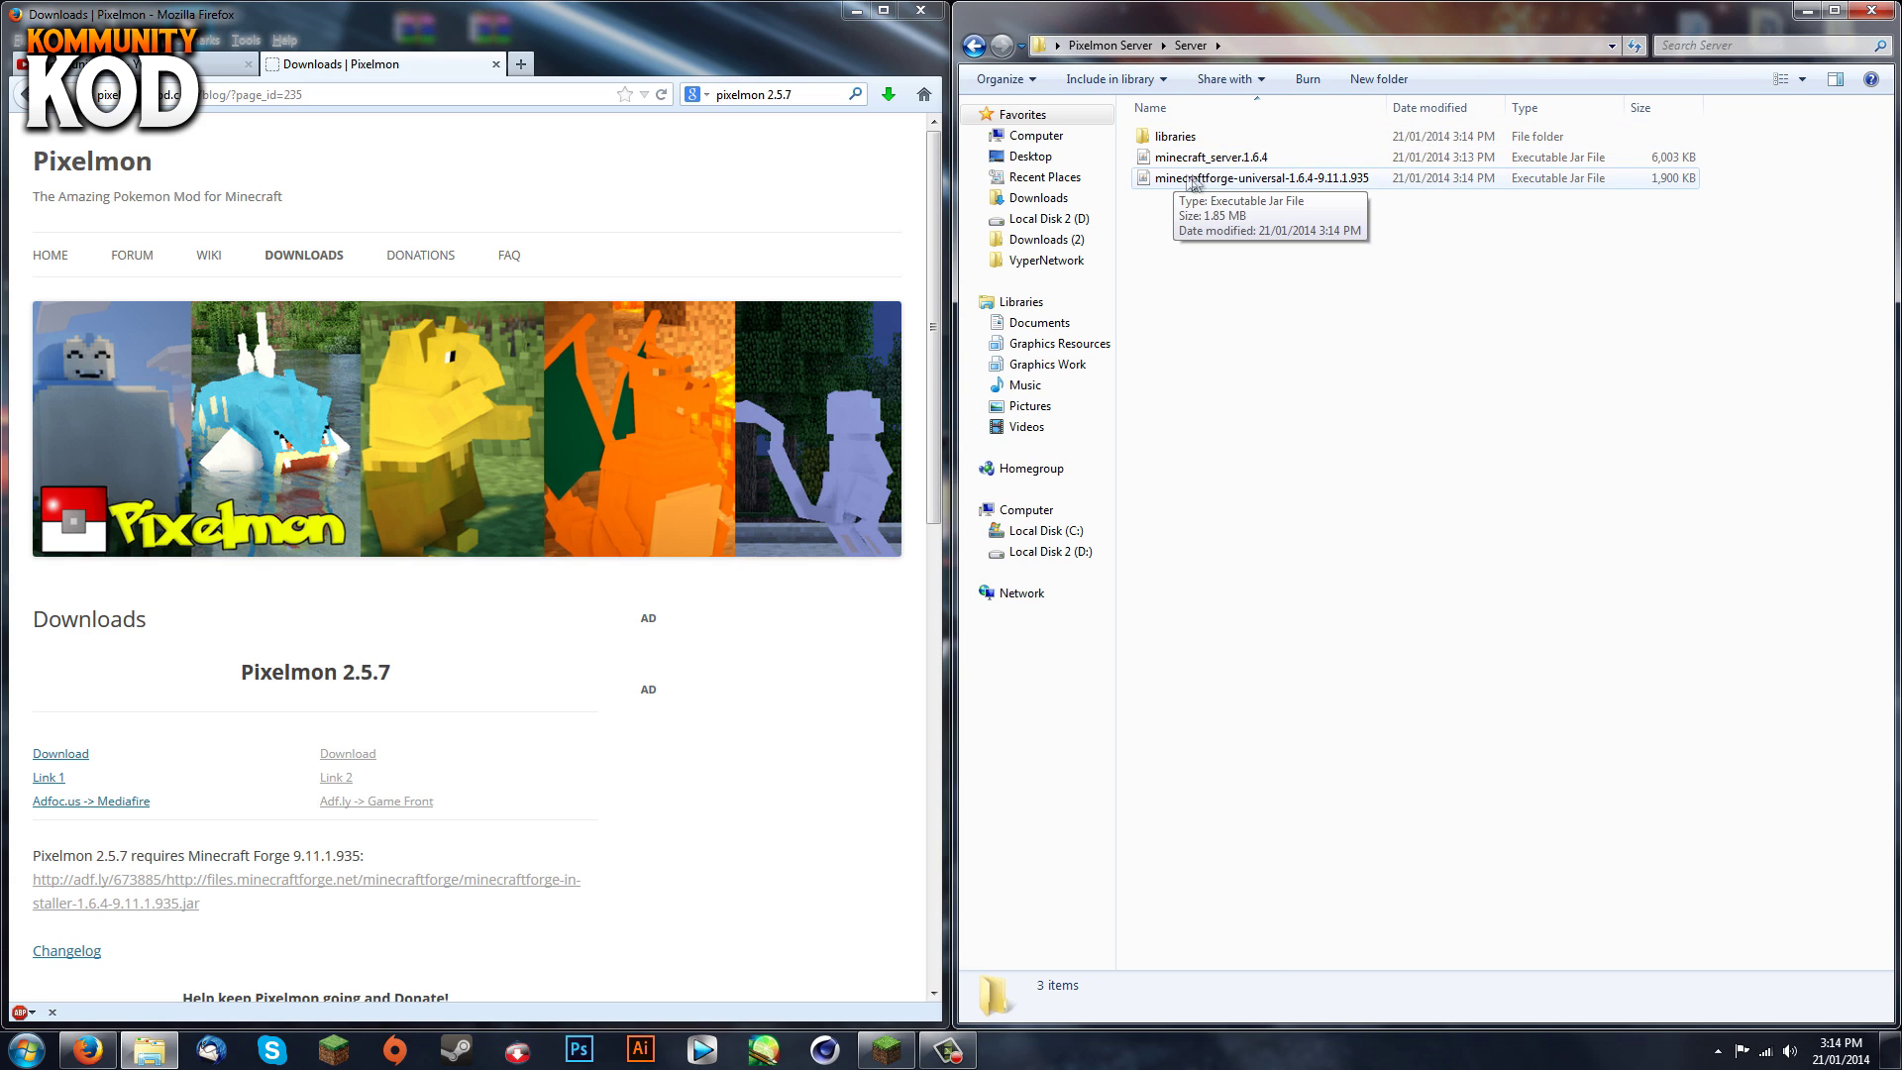
{"action": "left_click", "coordinate": [1241, 180]}
{"action": "right_click", "coordinate": [1241, 181]}
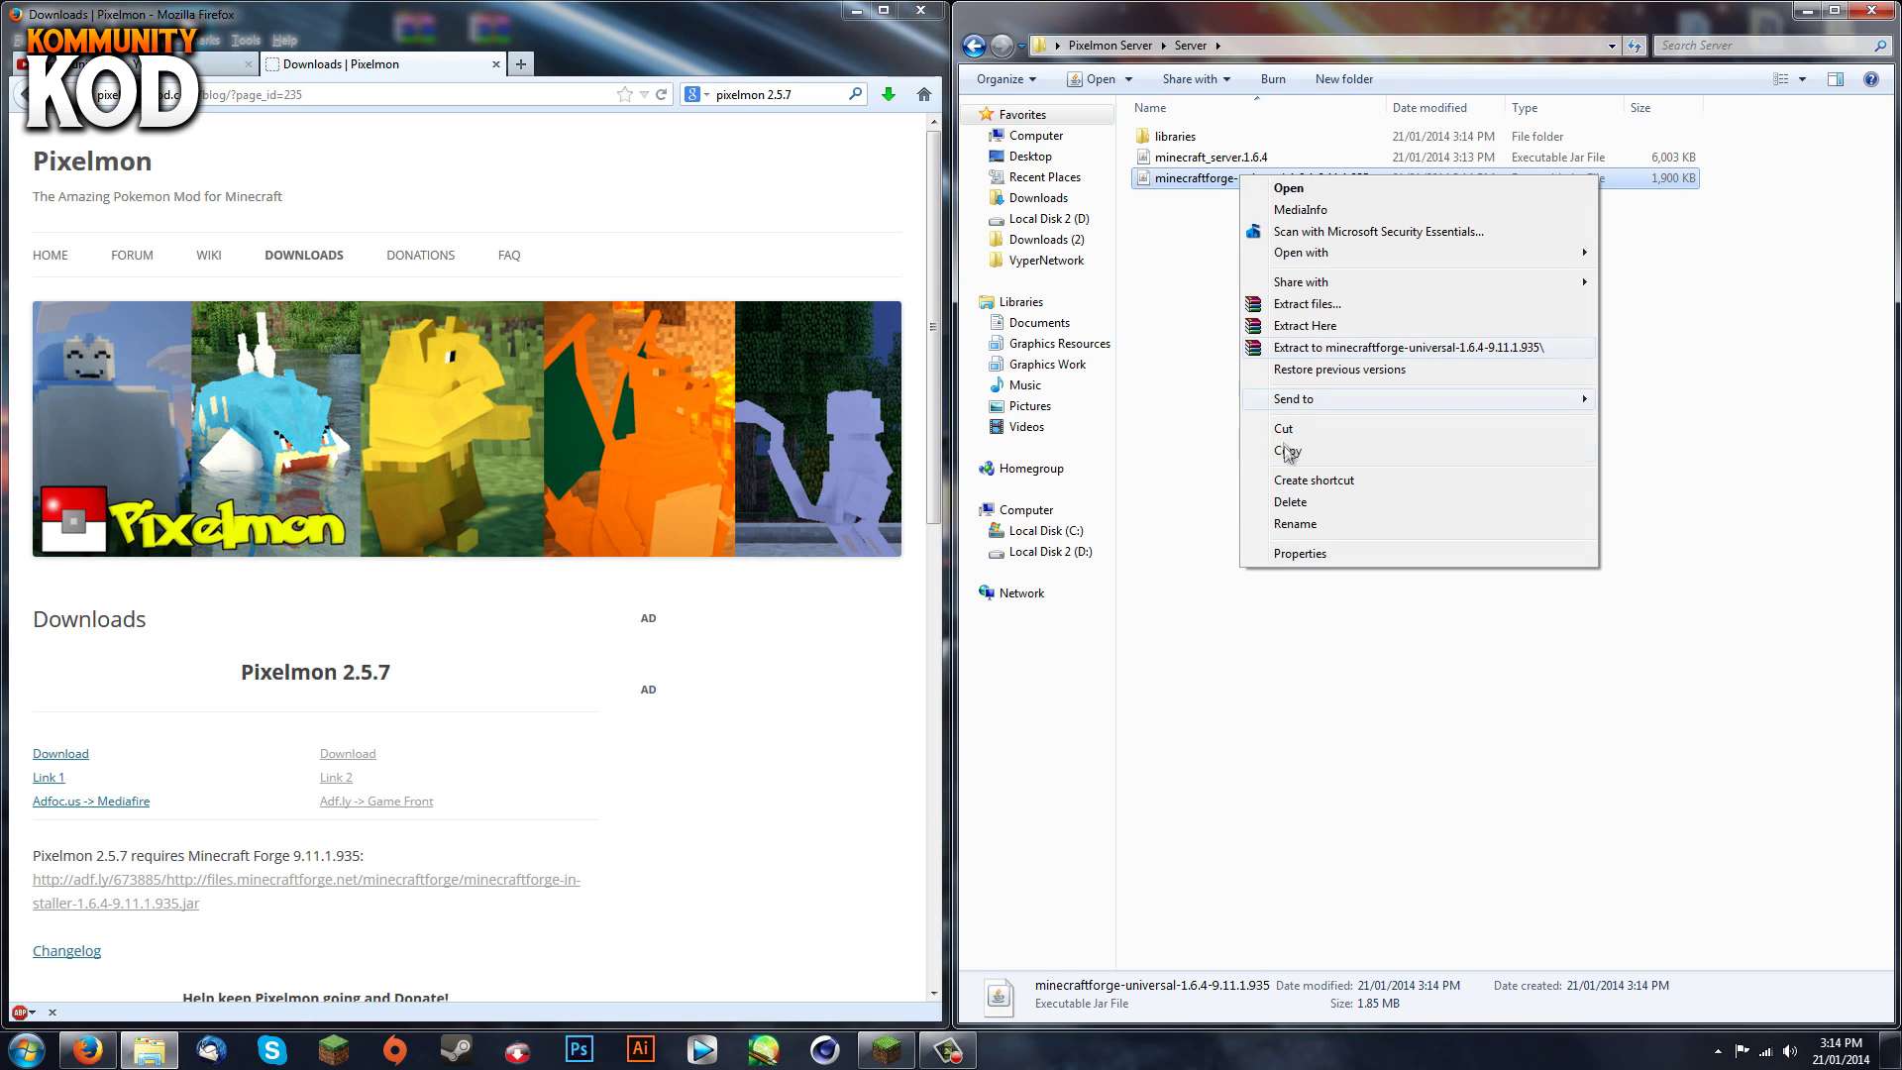
{"action": "left_click", "coordinate": [1298, 535]}
{"action": "type", "text": "forge"}
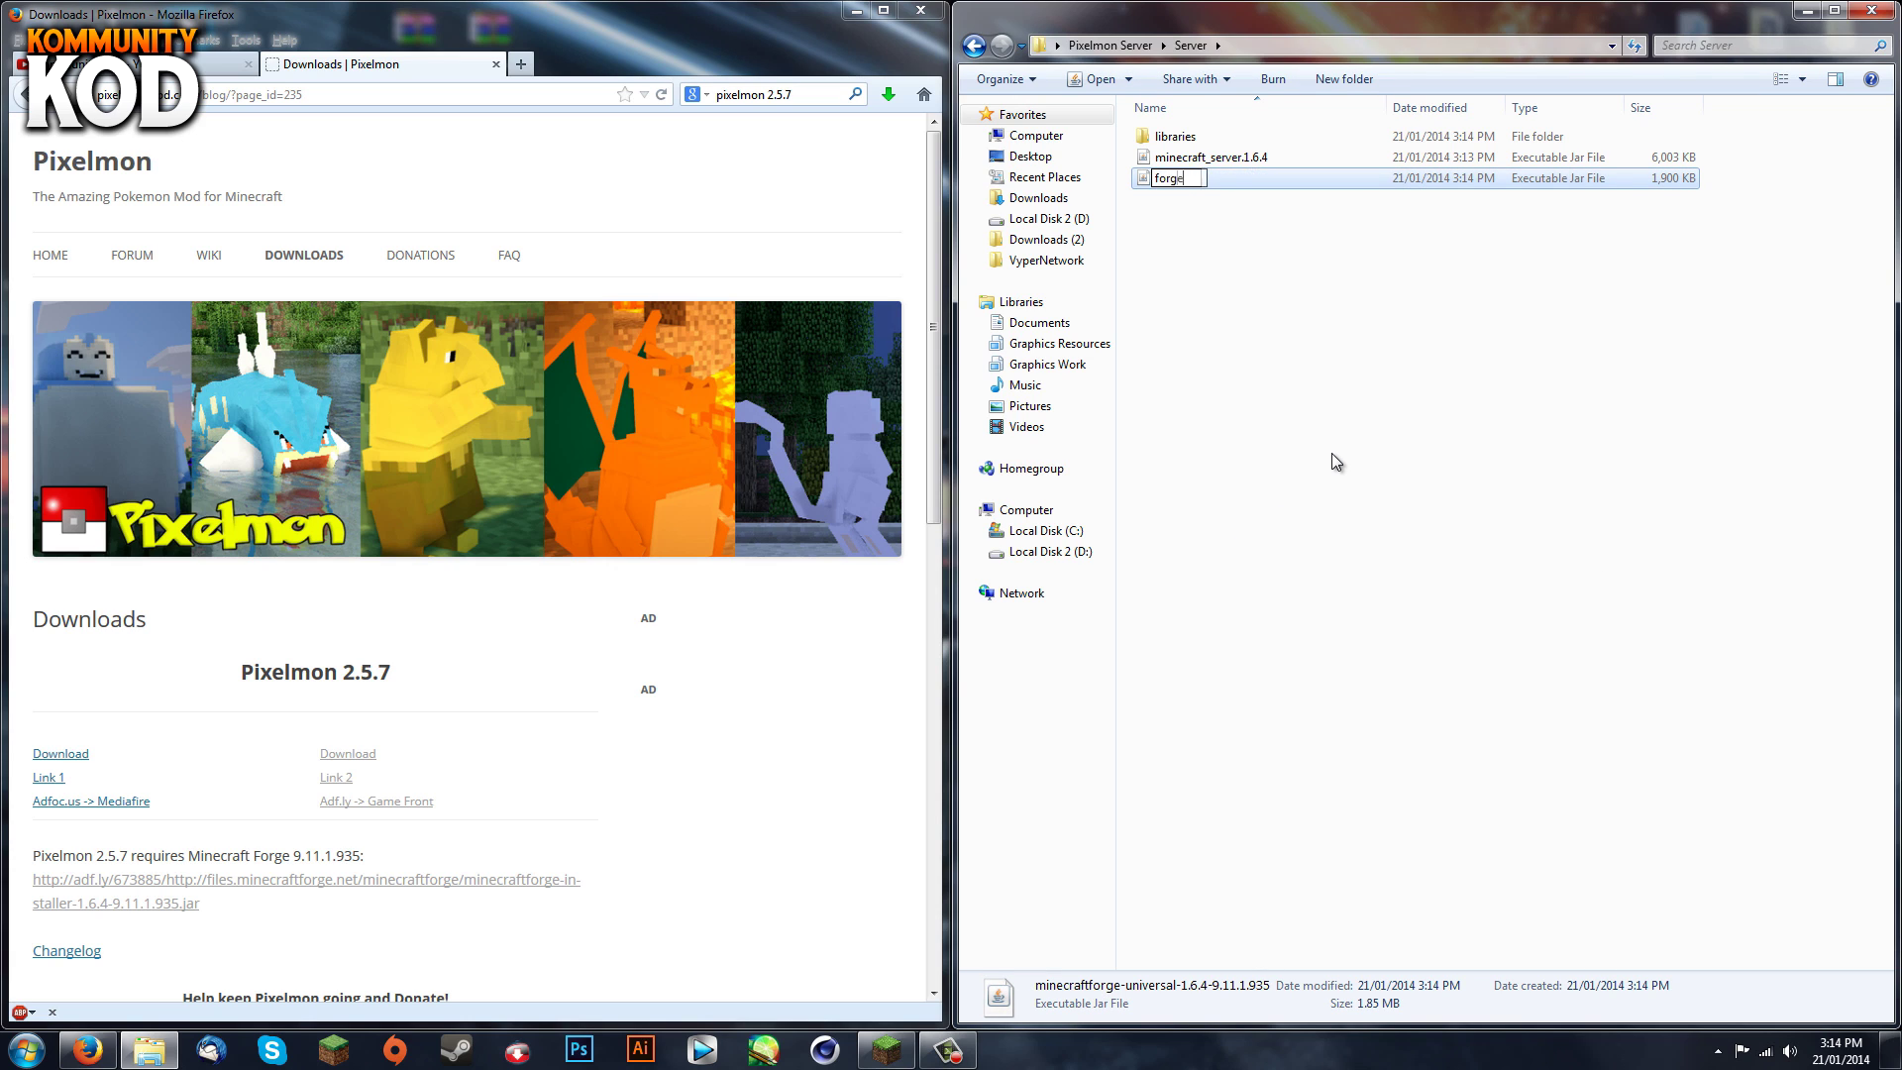
{"action": "key", "text": "Return"}
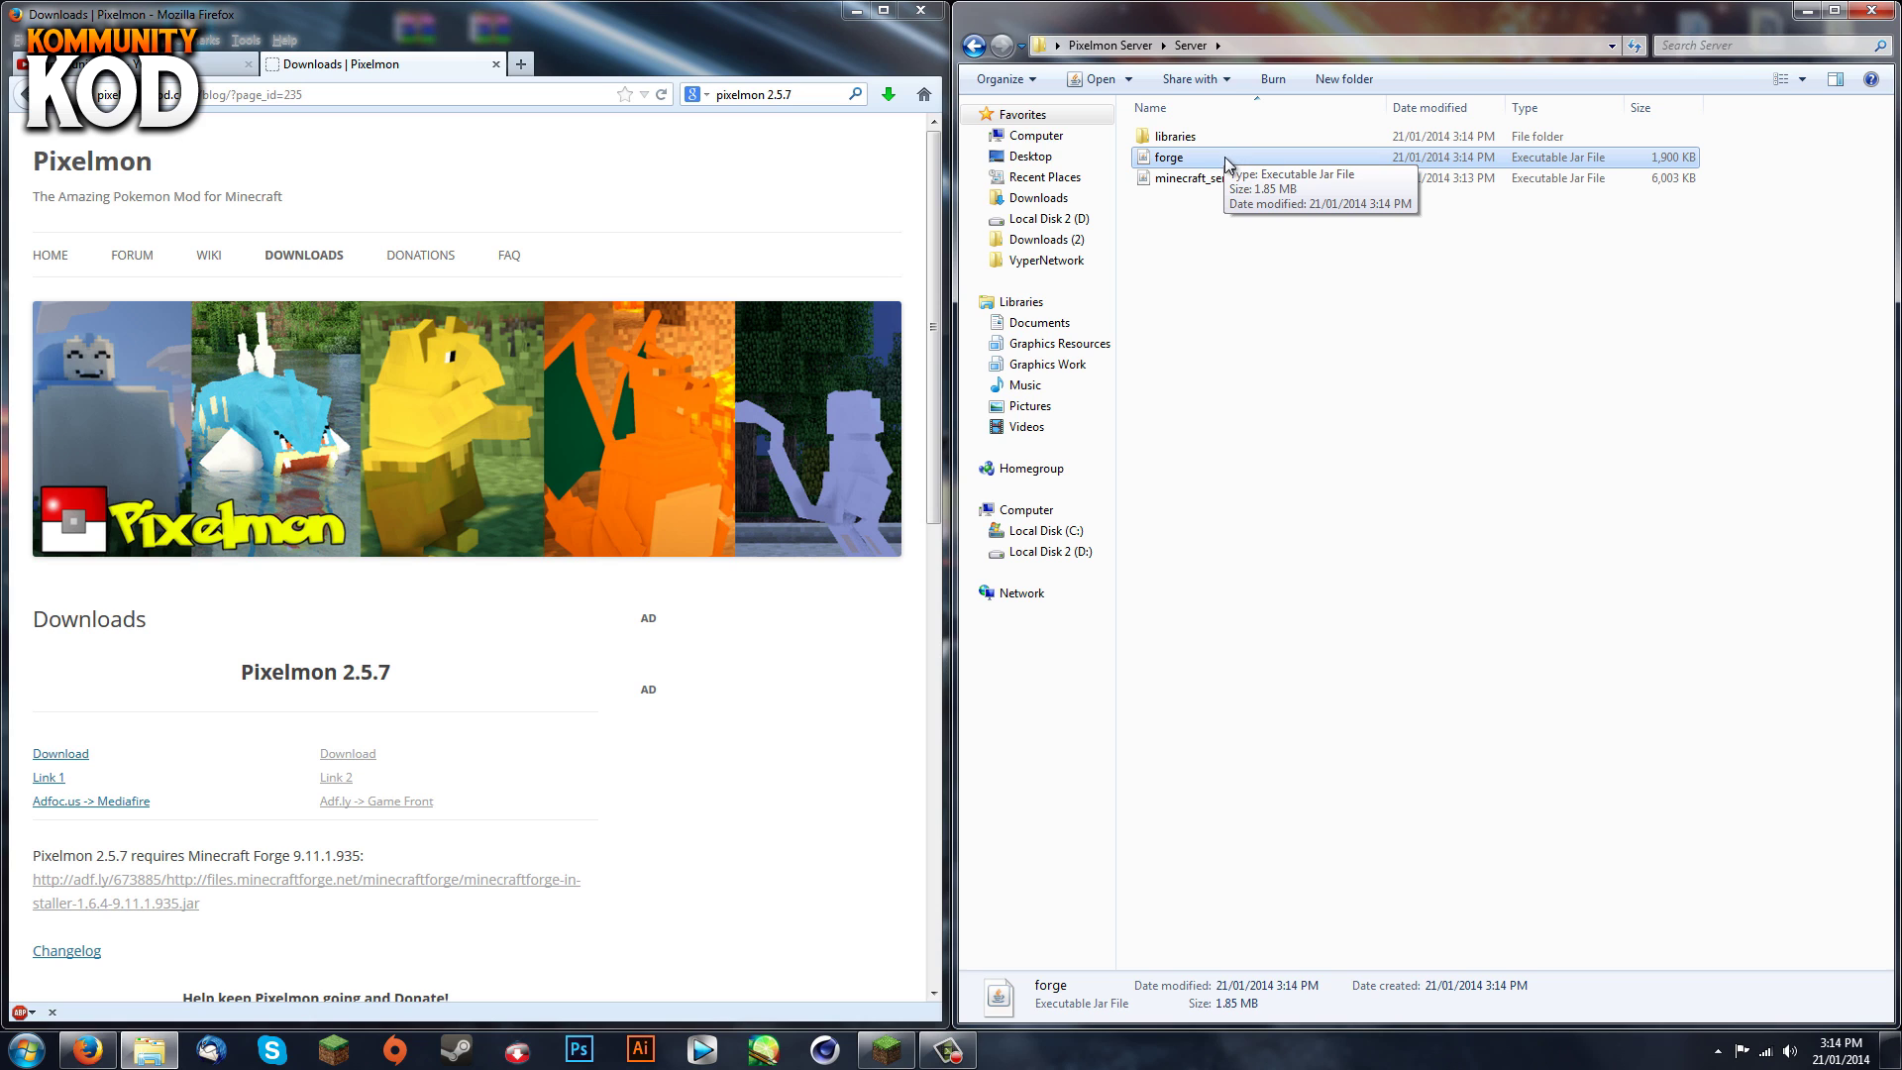
Run forge.jar once to generate the server files, then stop it with the stop command.
{"action": "double_click", "coordinate": [1228, 161]}
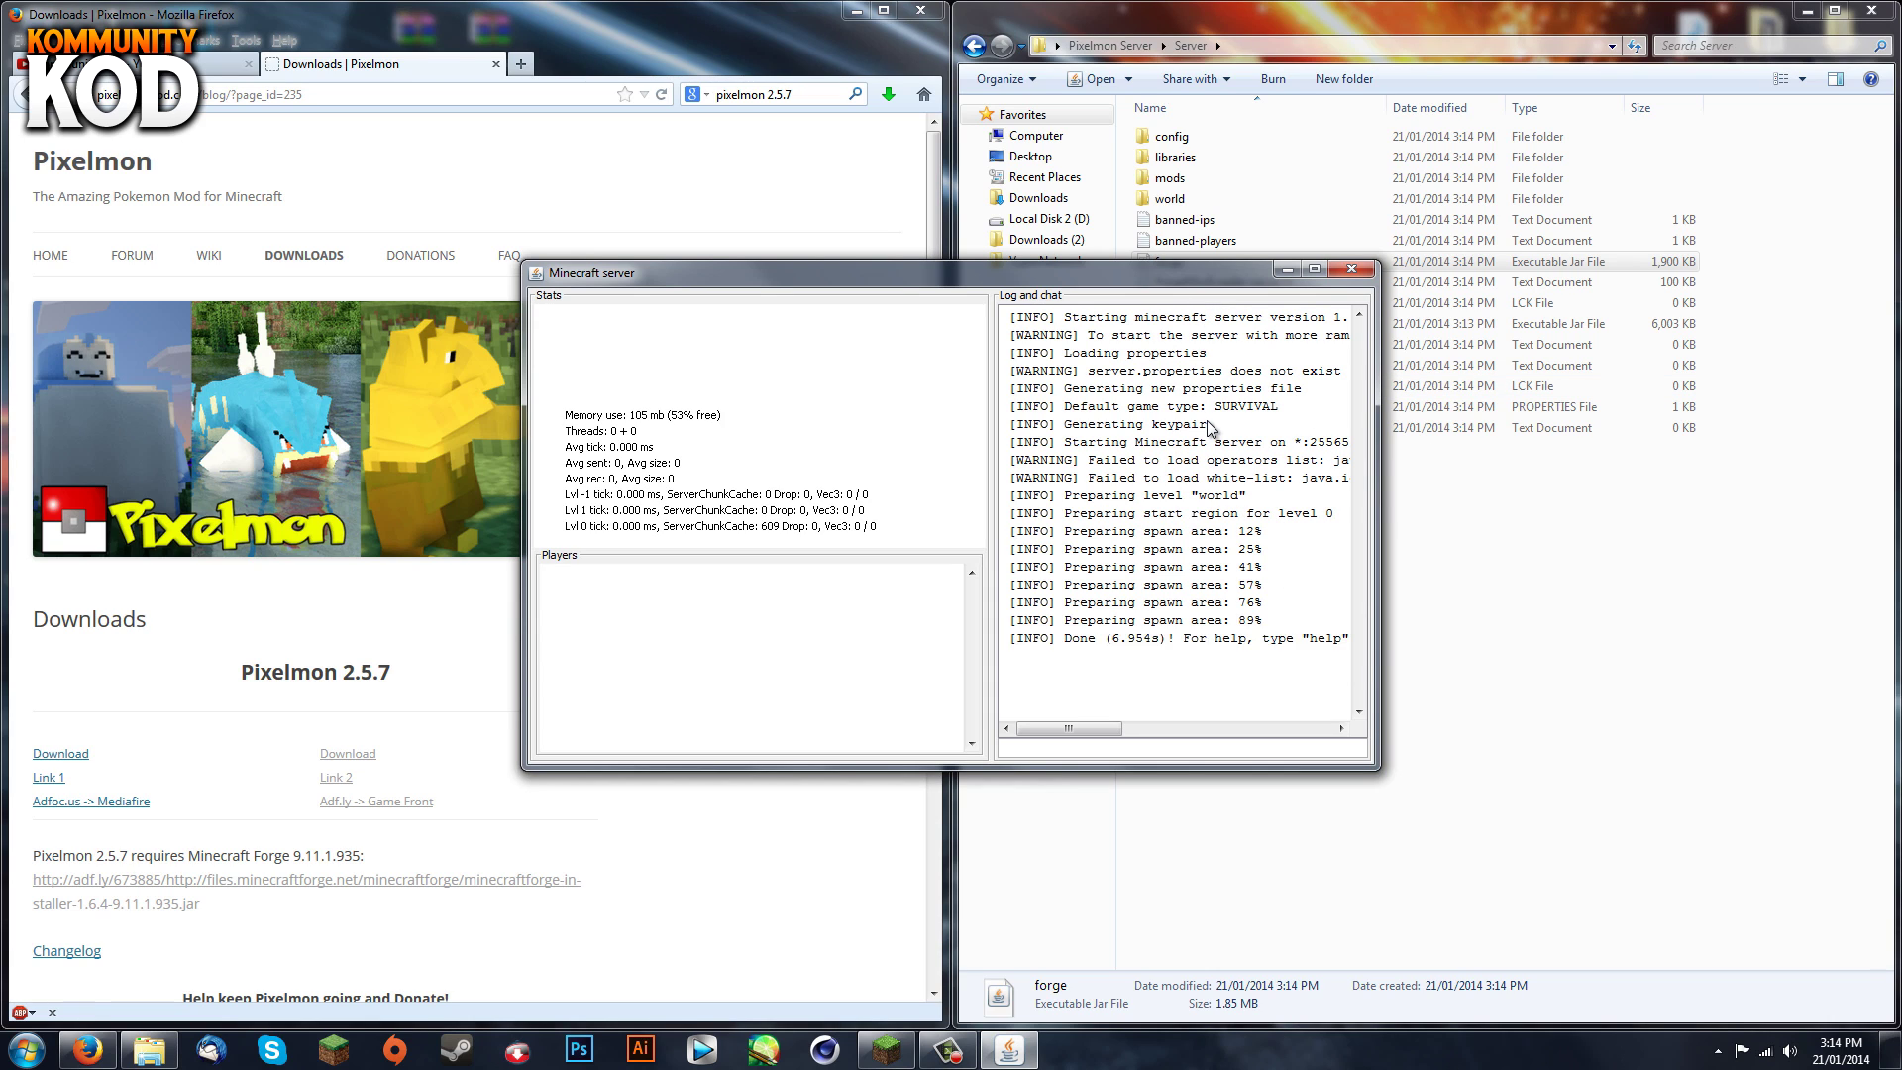
{"action": "left_click", "coordinate": [1133, 746]}
{"action": "type", "text": "stop"}
{"action": "key", "text": "Return"}
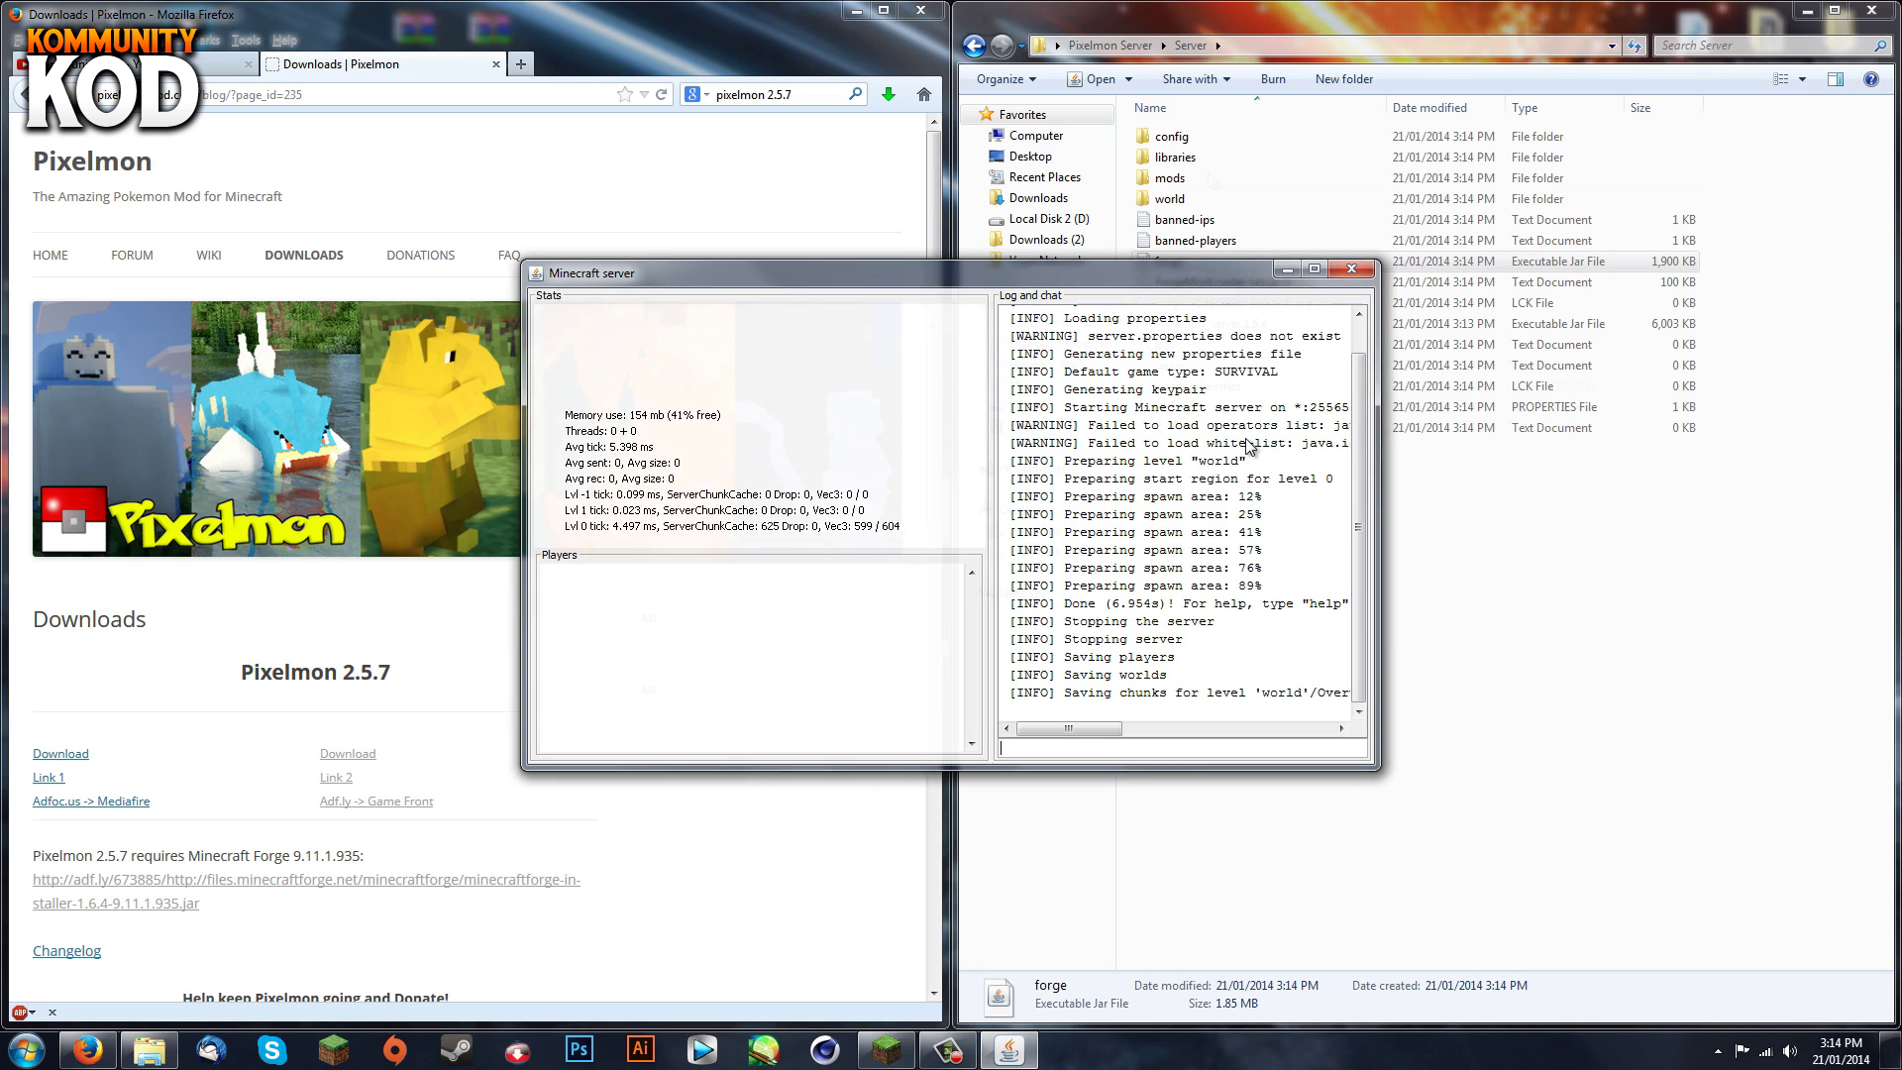
{"action": "left_click", "coordinate": [974, 45]}
{"action": "left_click", "coordinate": [1202, 198]}
Copy the Windows launch lines 'java -Xmx1024M -jar forge.jar -o true' and 'PAUSE' from start.txt.
{"action": "double_click", "coordinate": [1203, 198]}
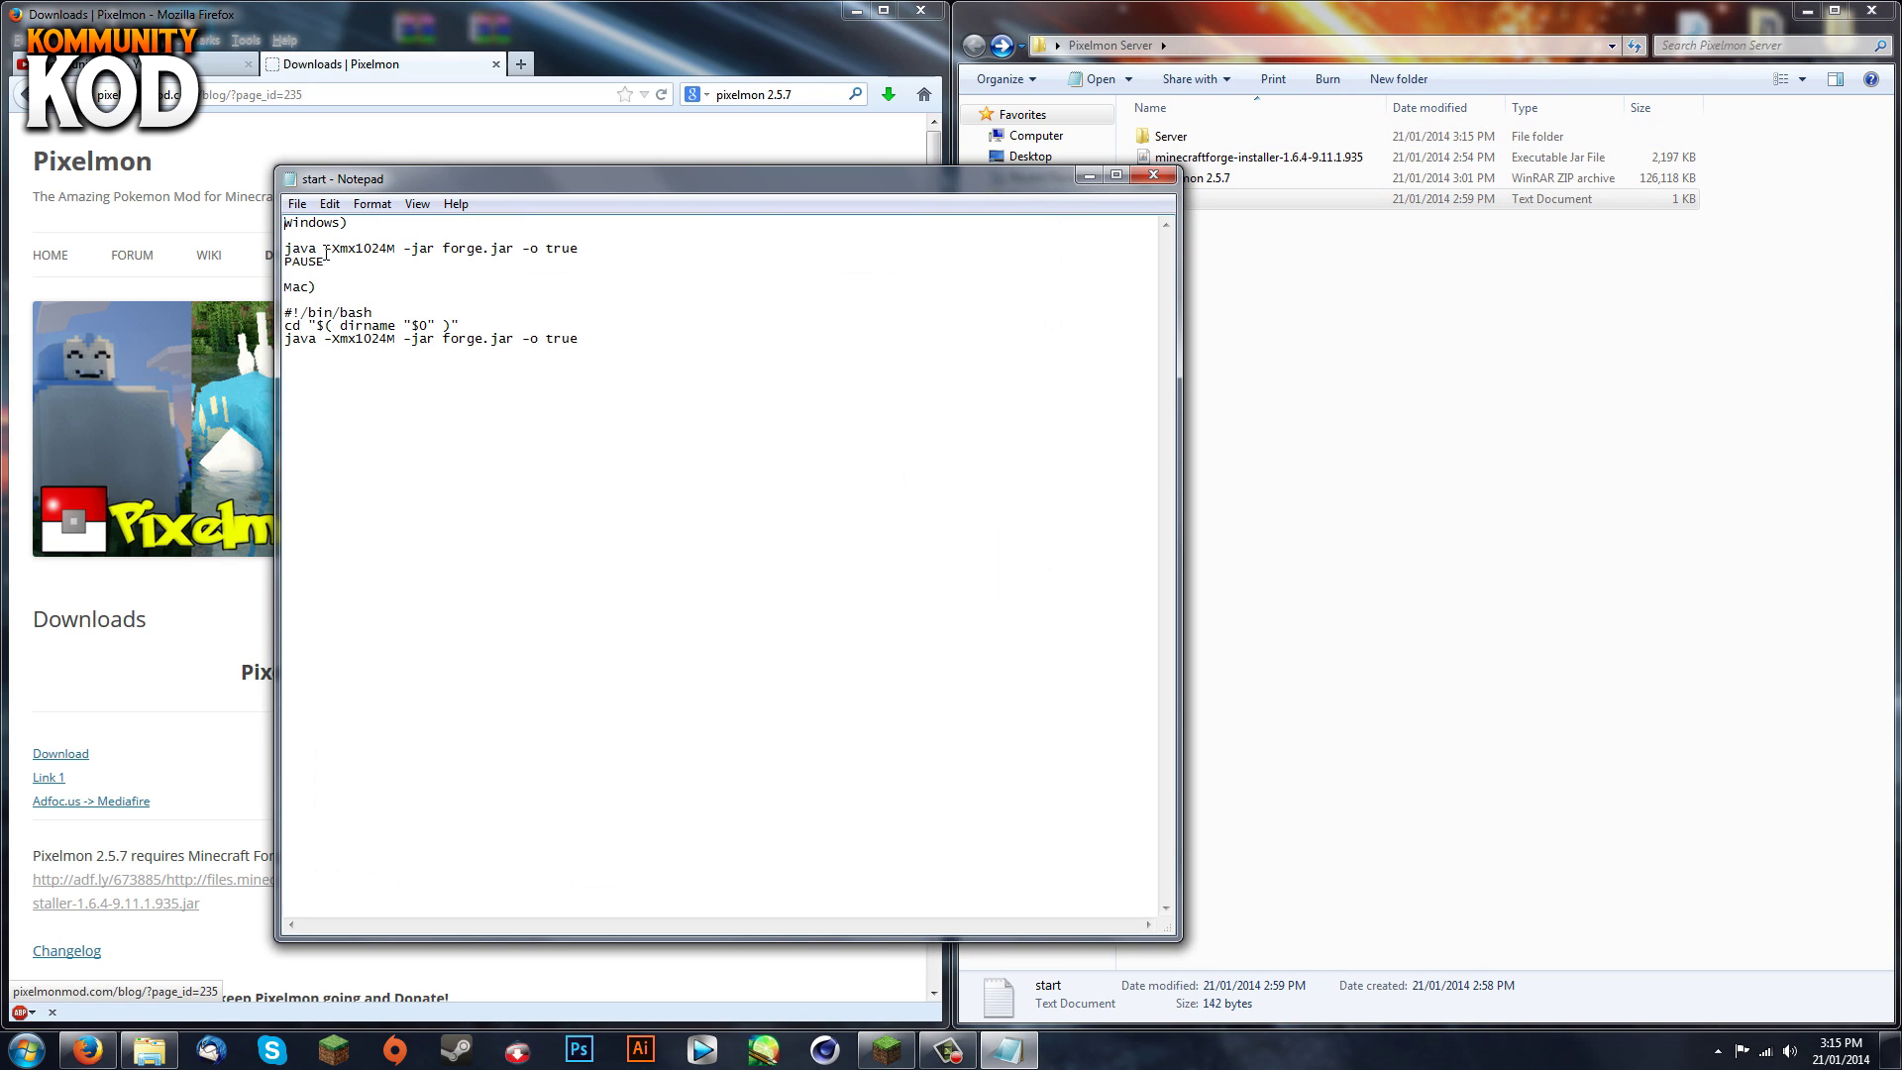
{"action": "left_click_drag", "start_coordinate": [331, 262], "coordinate": [268, 250]}
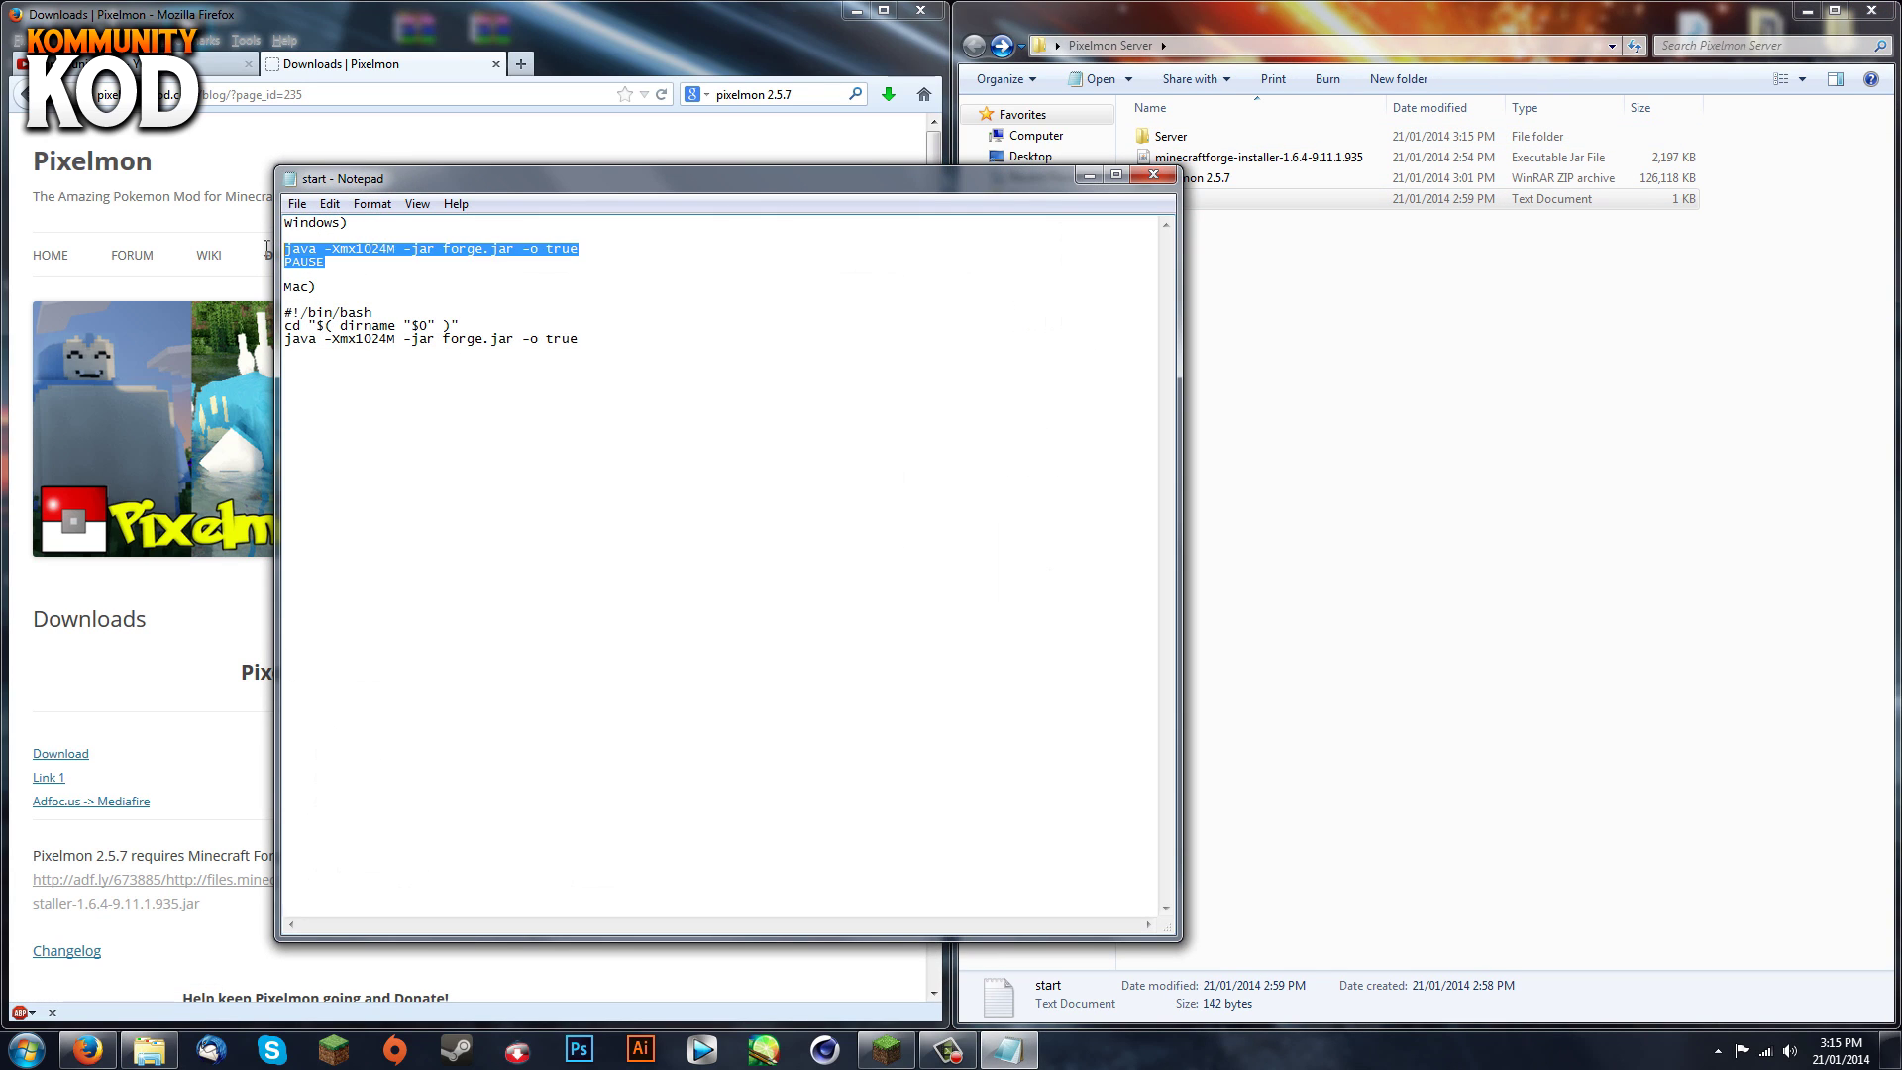
{"action": "right_click", "coordinate": [366, 249]}
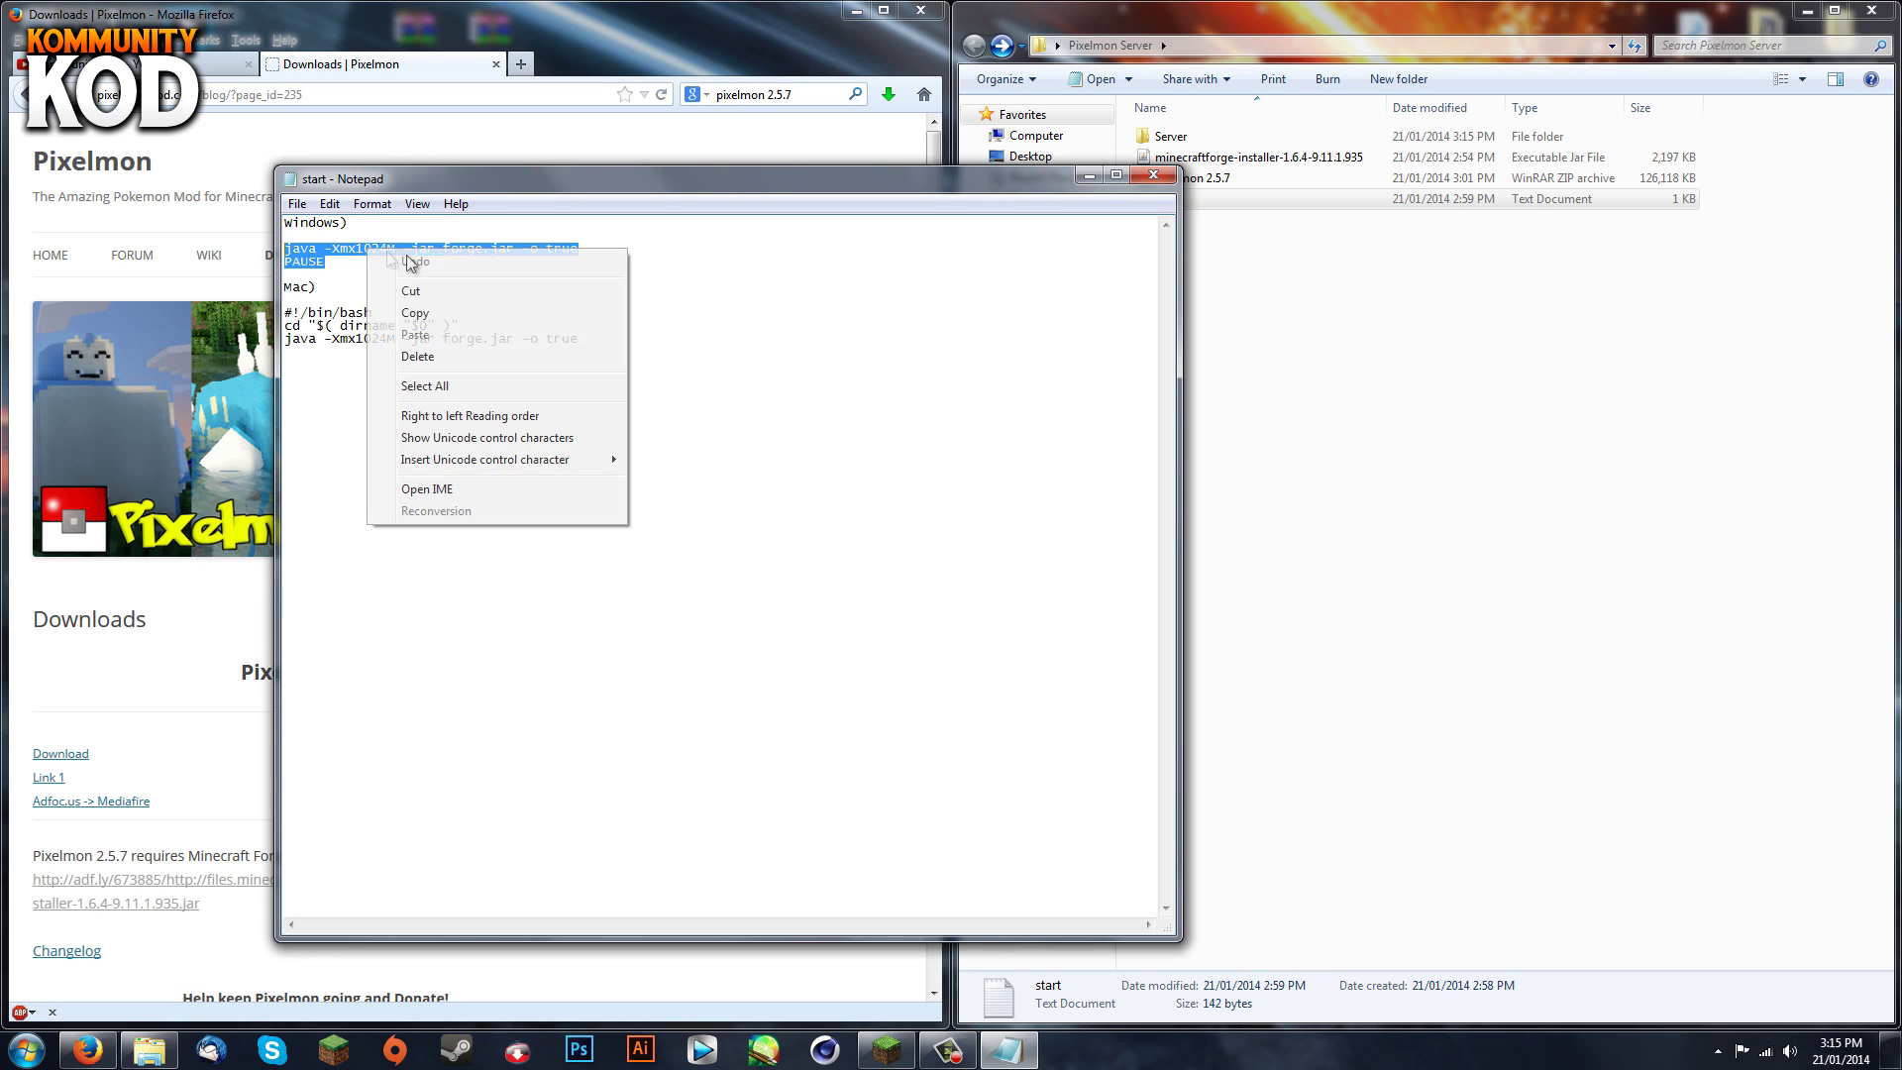
{"action": "left_click", "coordinate": [456, 315]}
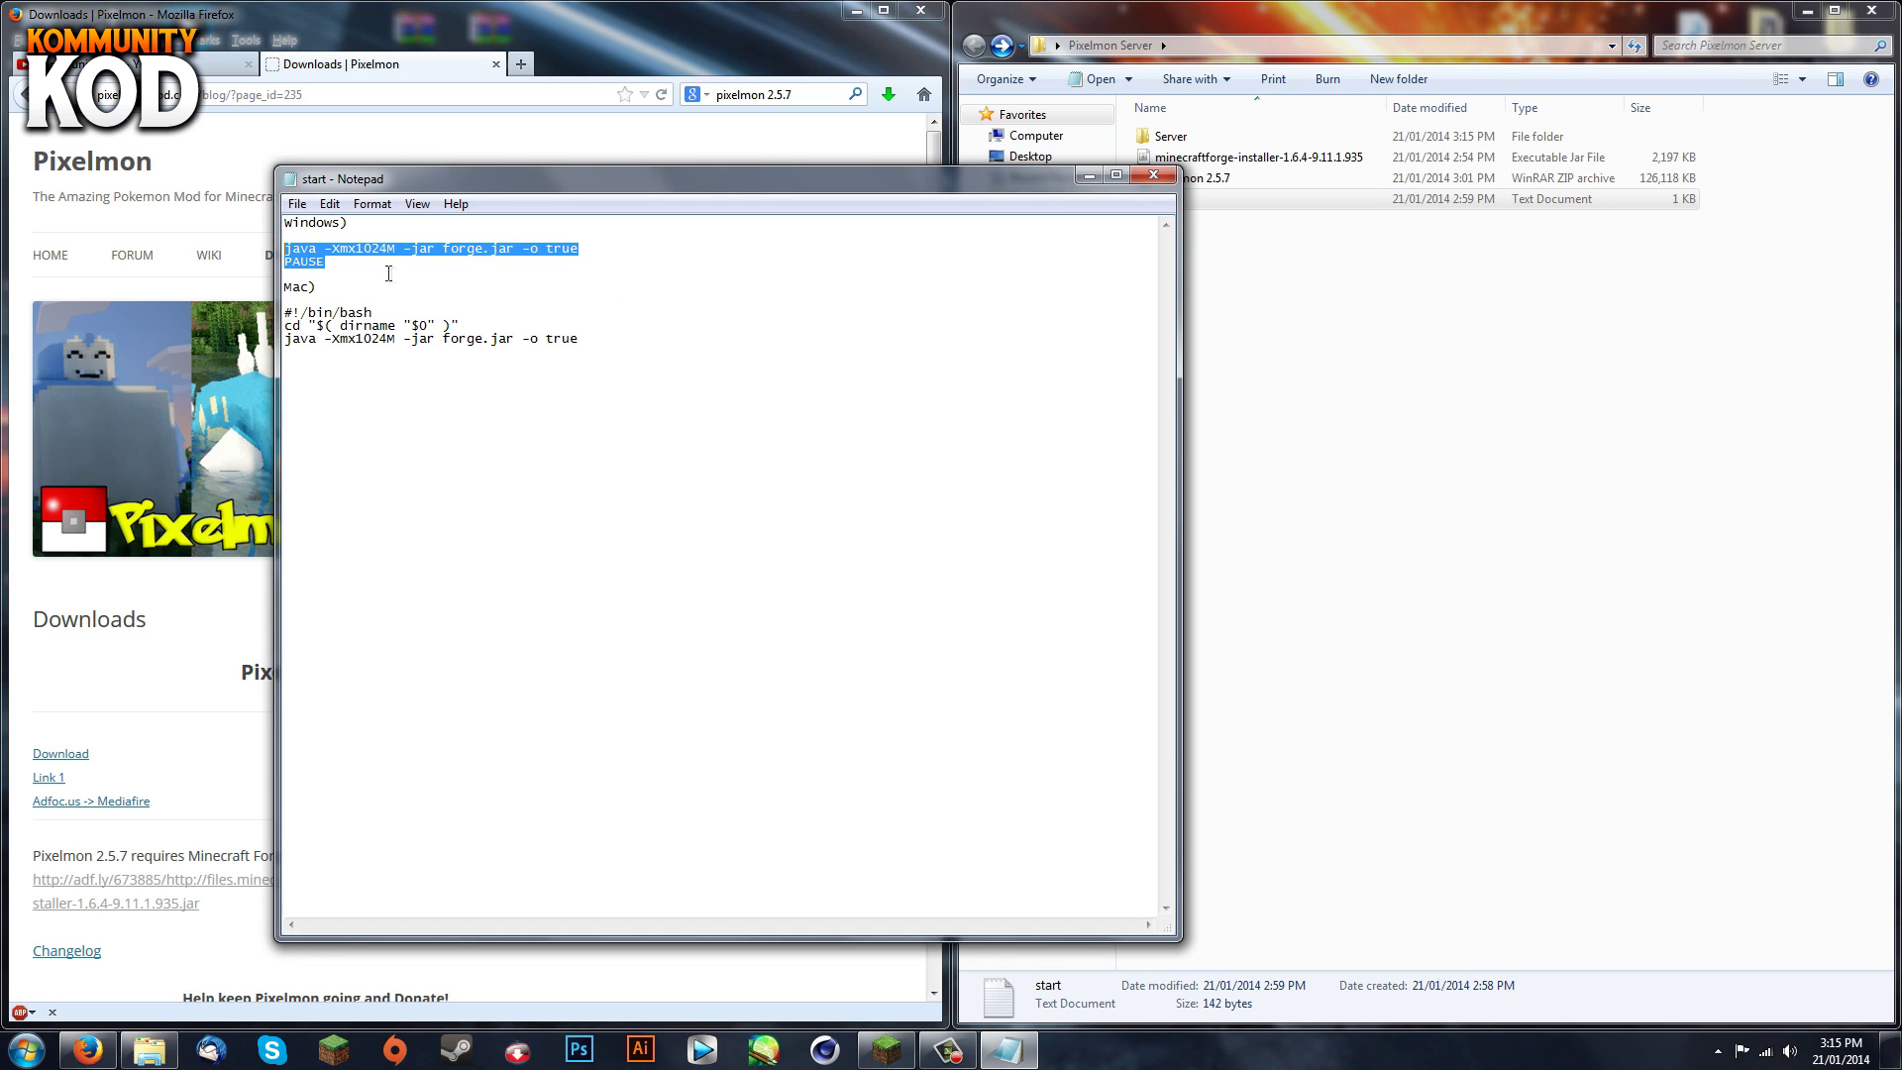
Paste the two launch lines into a new Notepad document and start Save As.
{"action": "left_click", "coordinate": [1443, 301]}
{"action": "double_click", "coordinate": [1246, 139]}
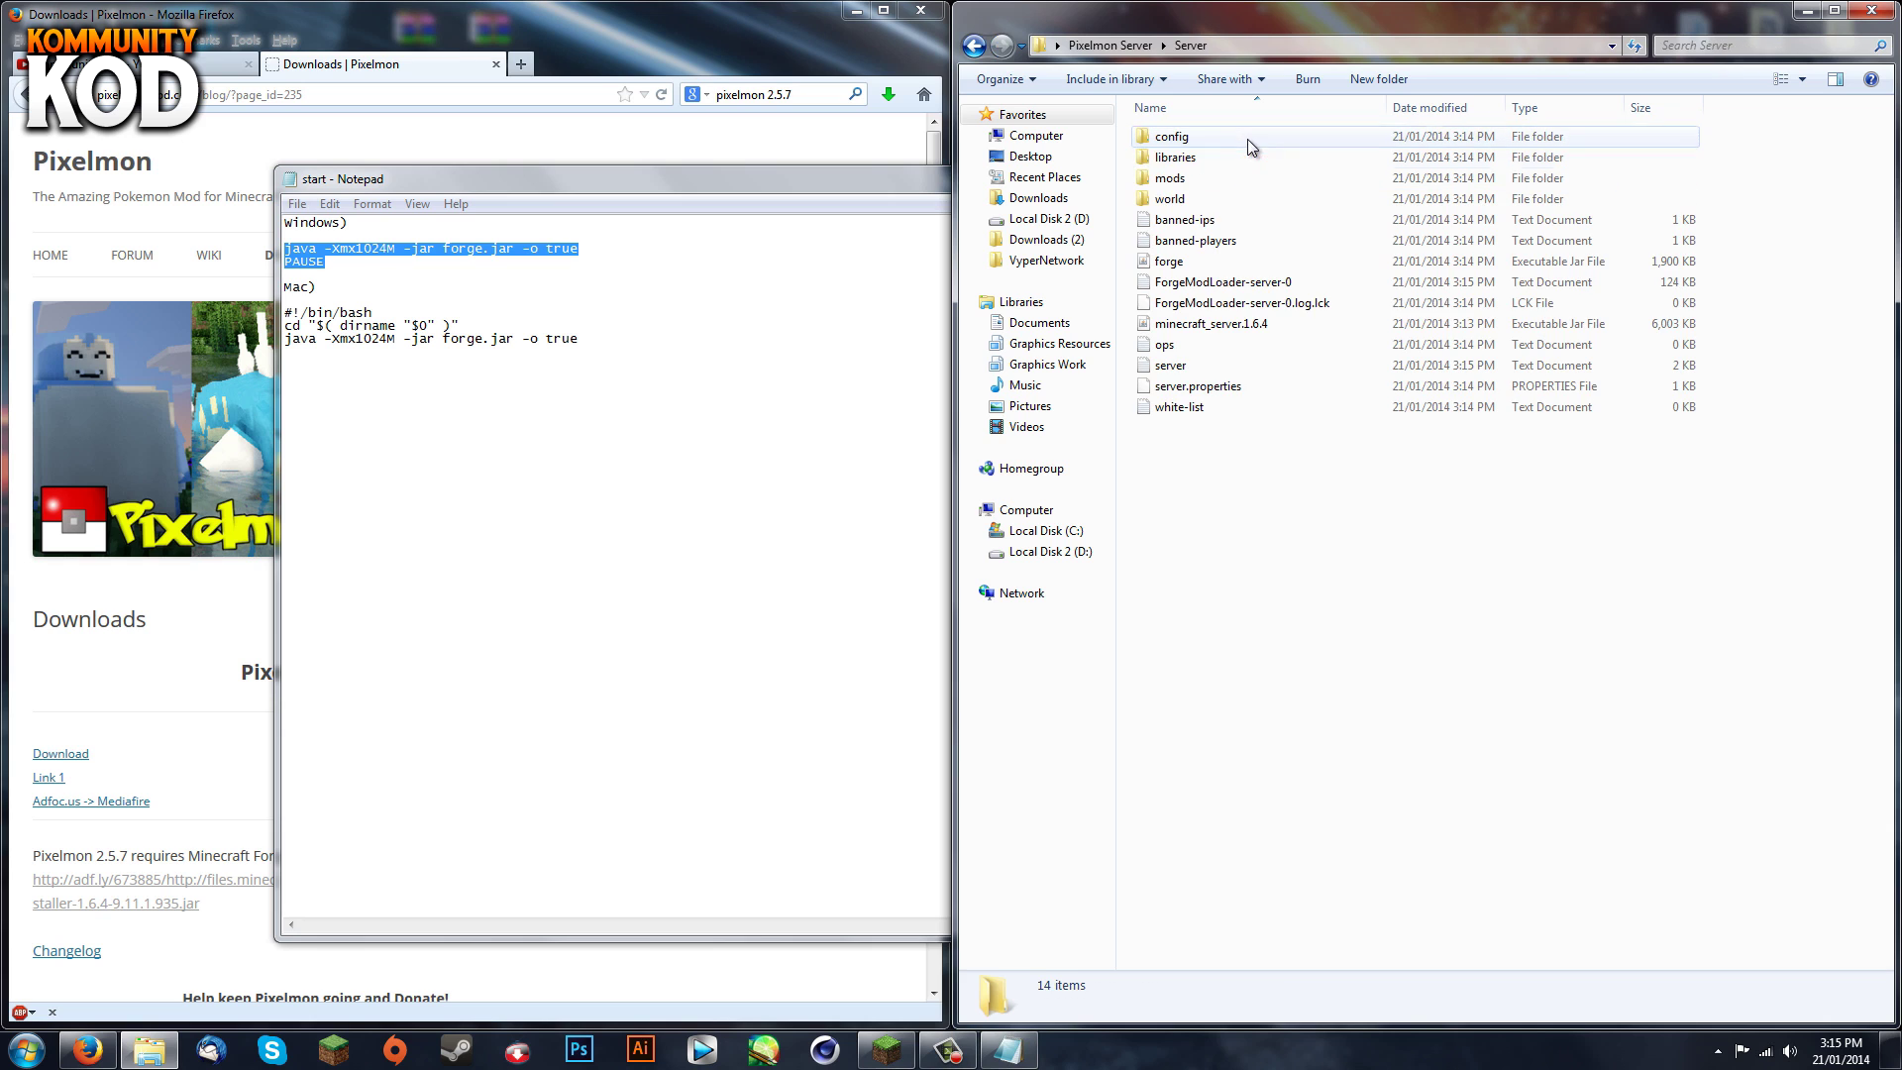
{"action": "right_click", "coordinate": [1230, 515]}
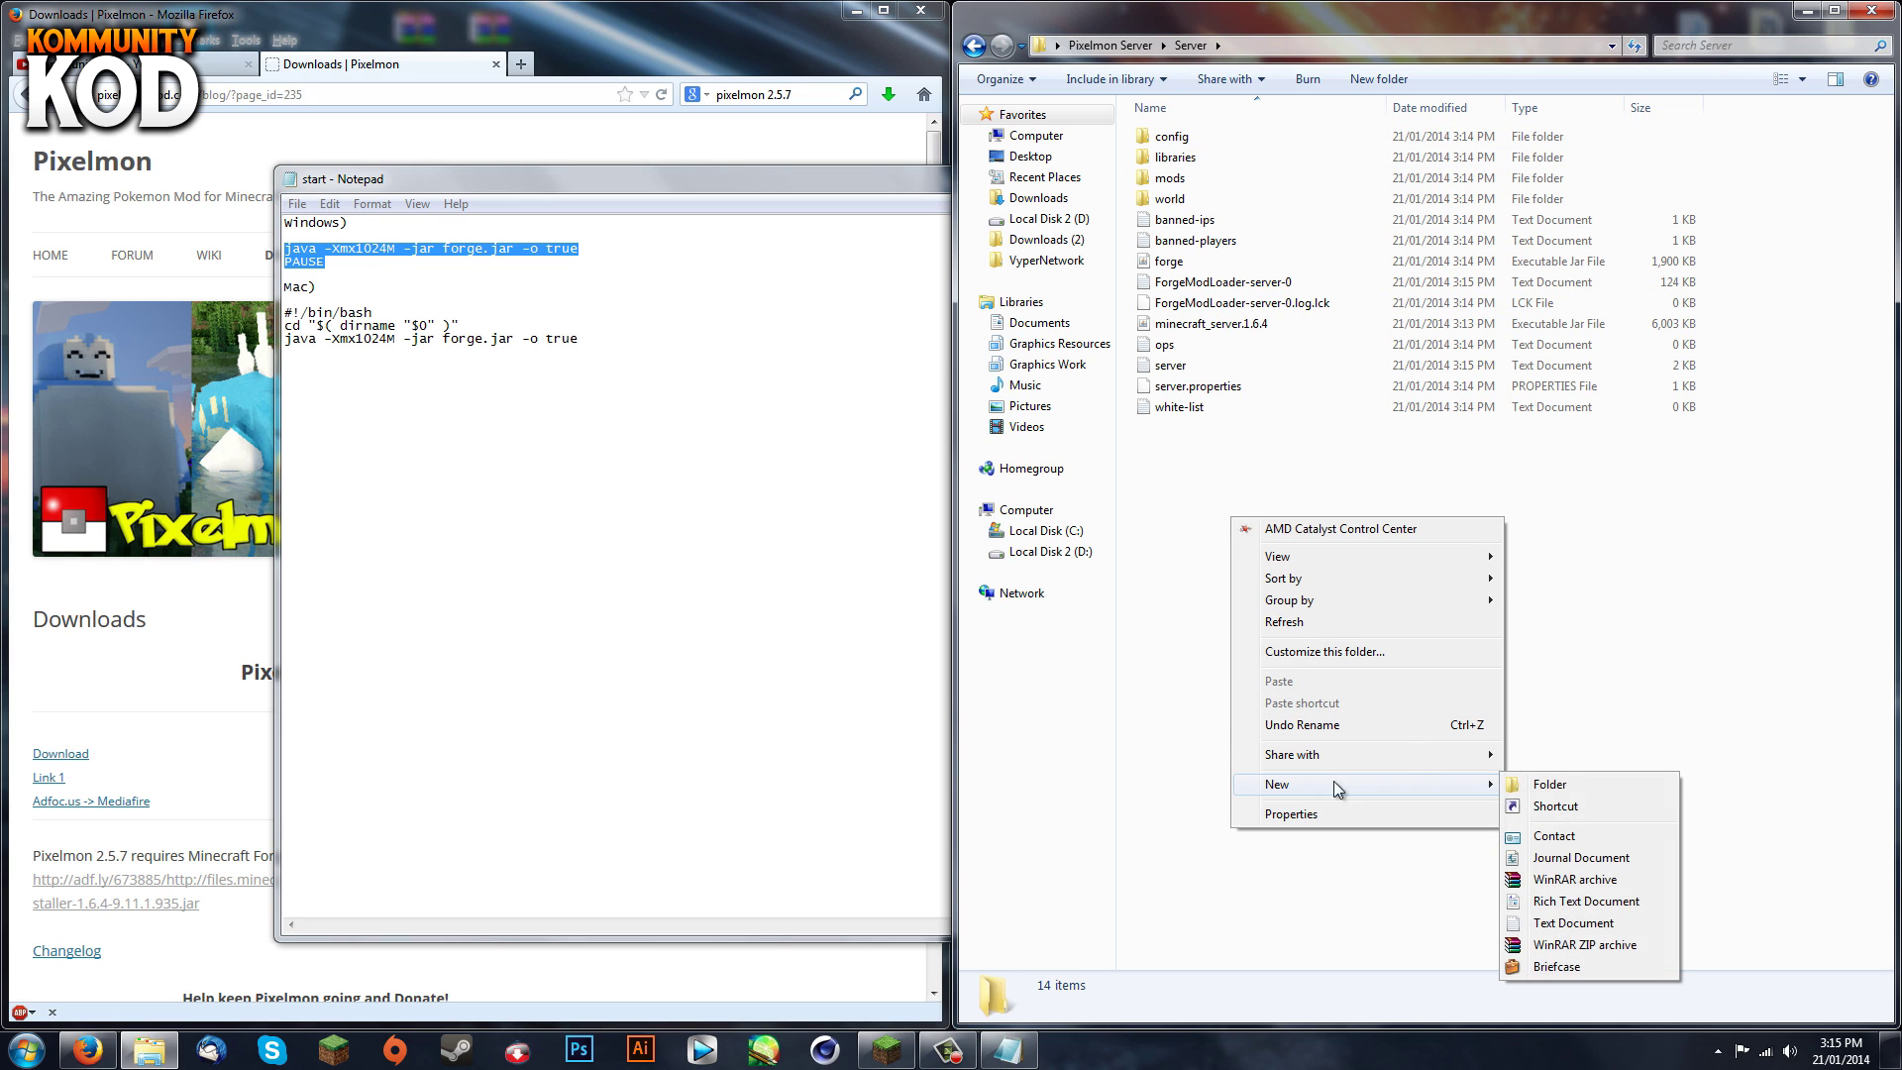
{"action": "left_click", "coordinate": [554, 863]}
{"action": "key", "text": "super"}
{"action": "type", "text": "no"}
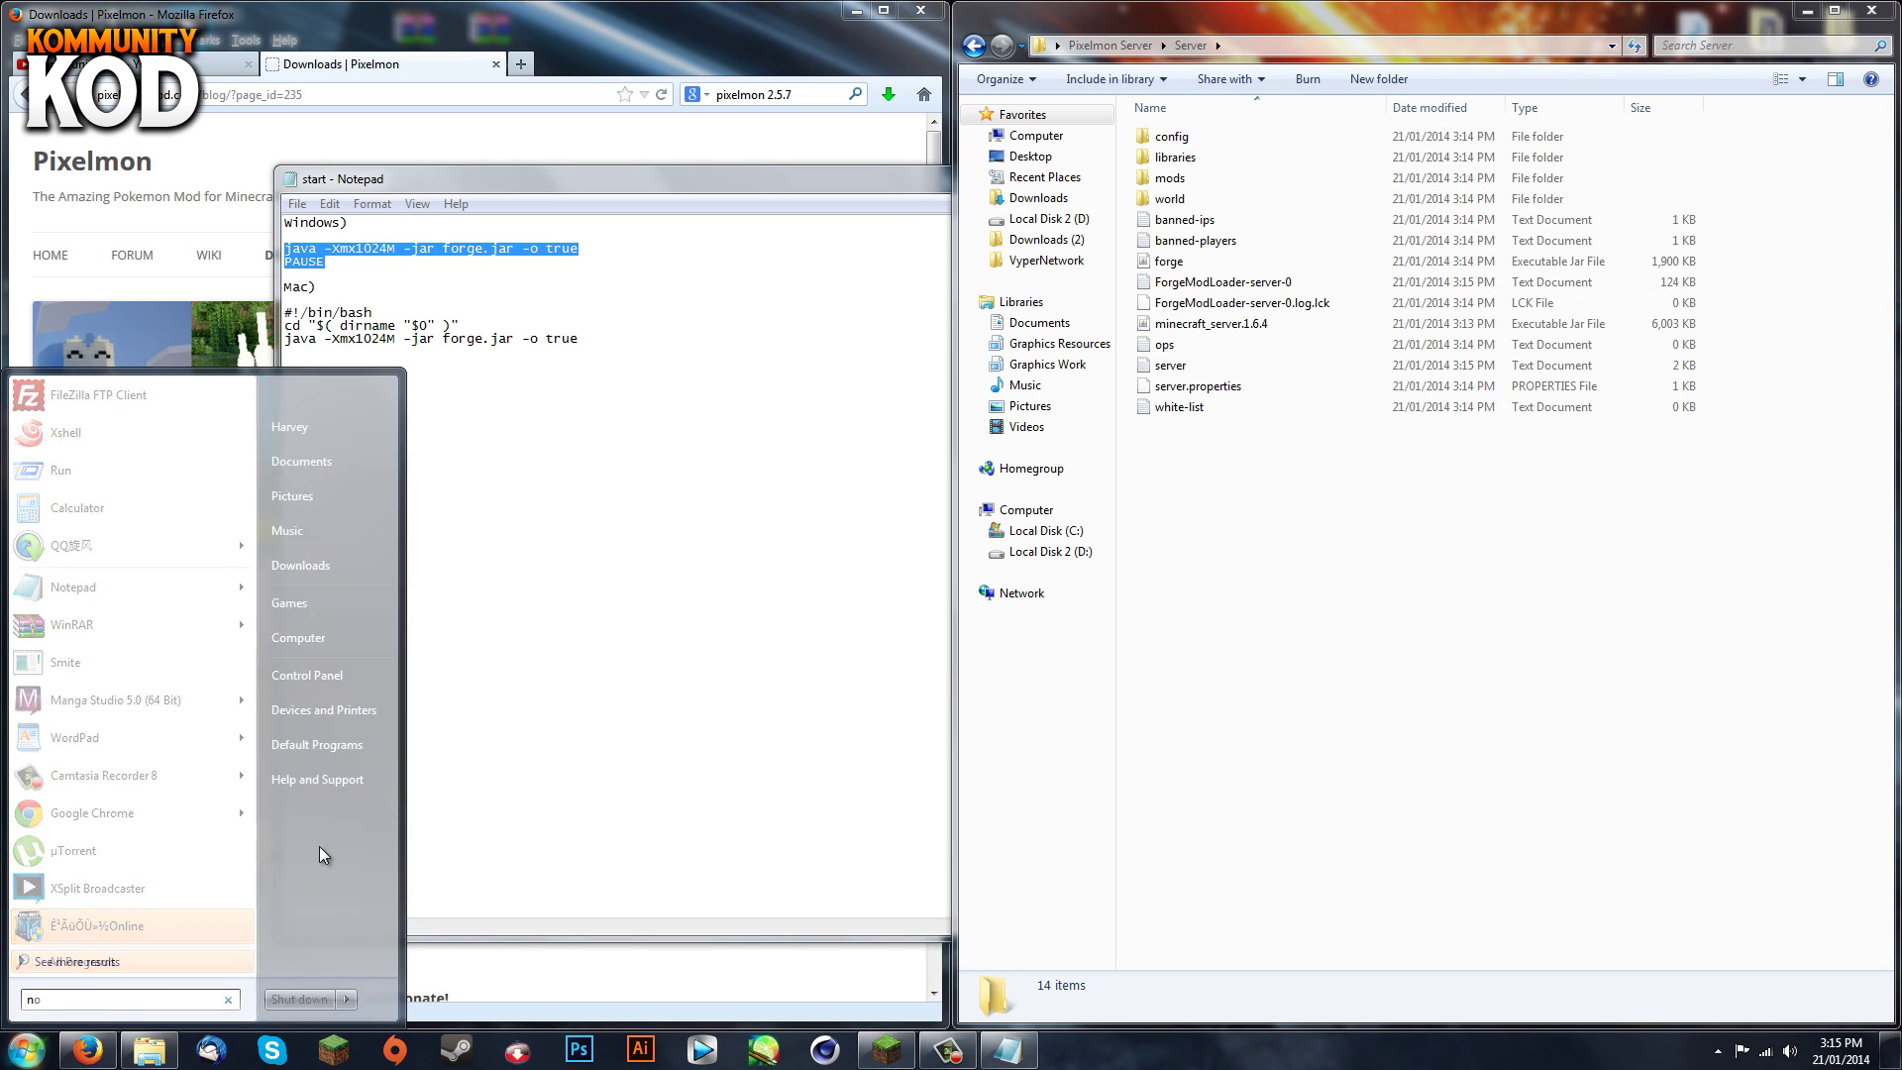
{"action": "type", "text": "tepad"}
{"action": "left_click", "coordinate": [159, 432]}
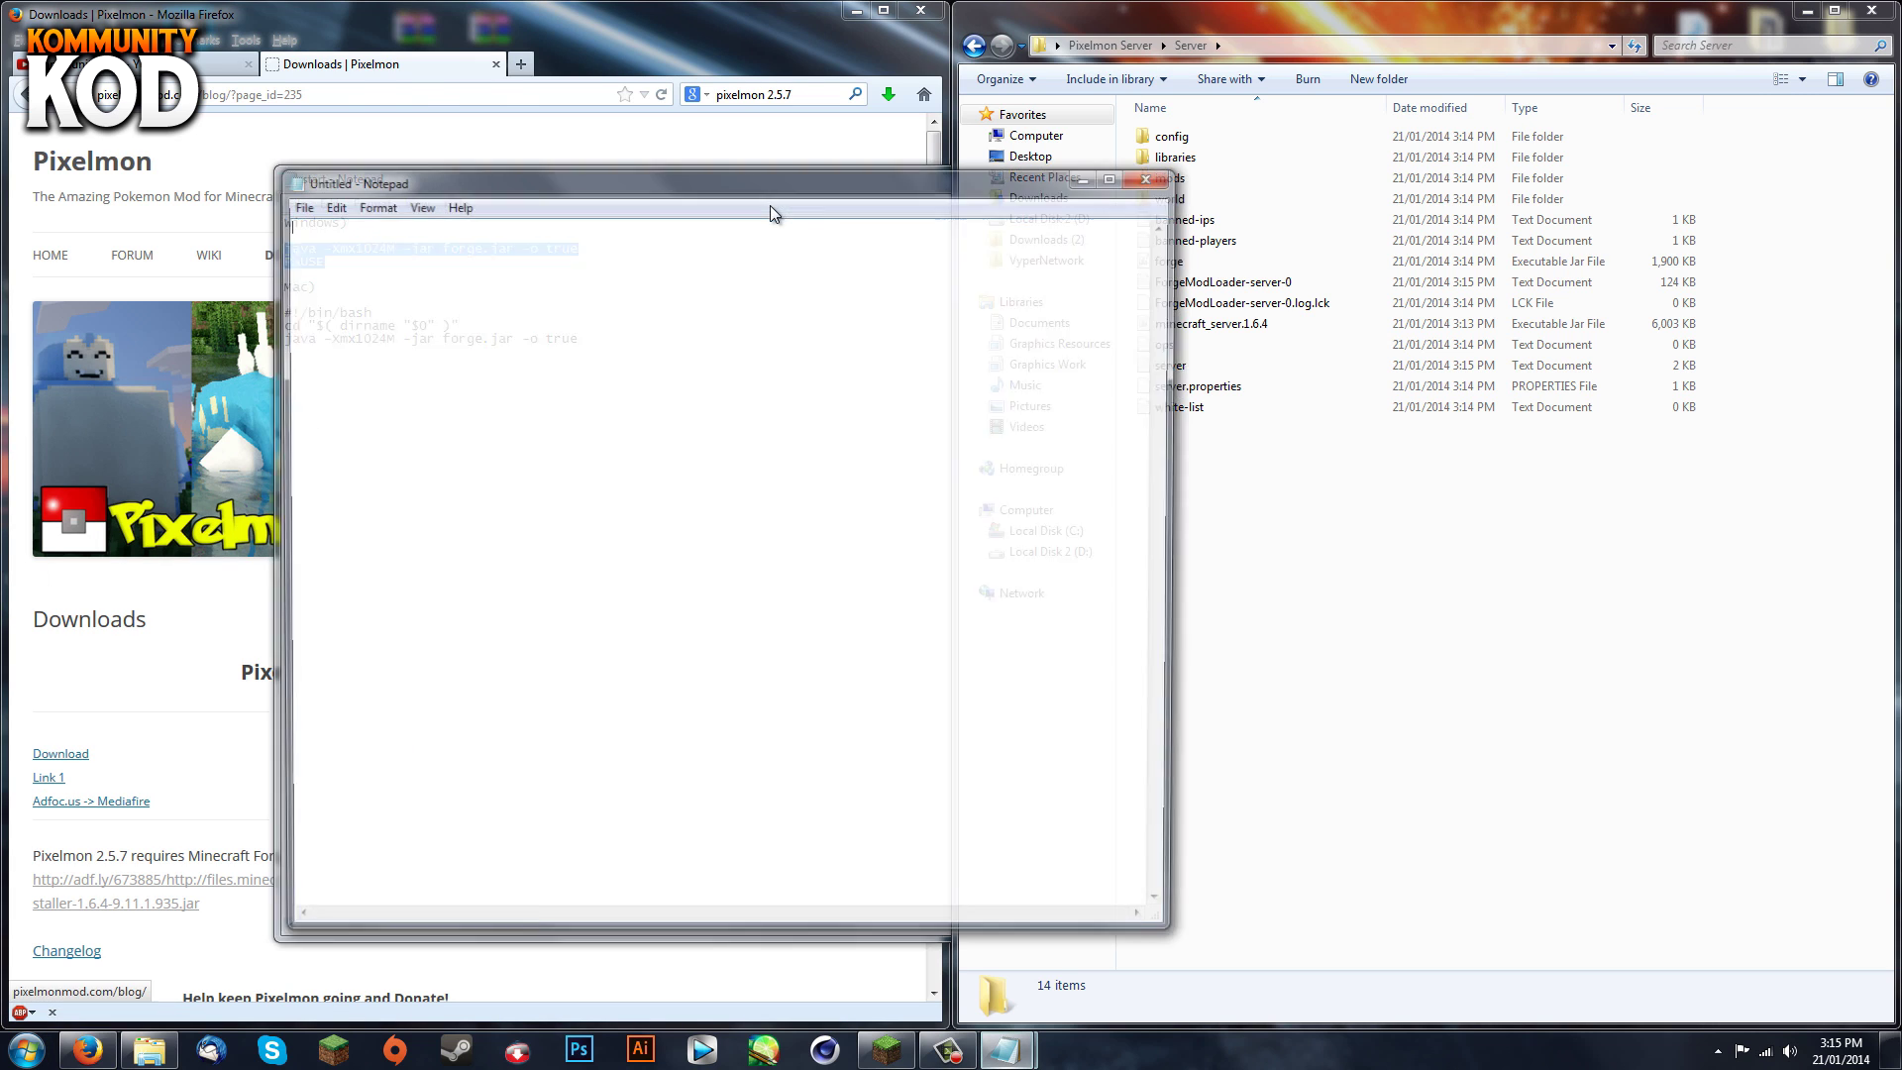
{"action": "type", "text": "java -Xmx1024M -jar forge.jar -o true PAUSE"}
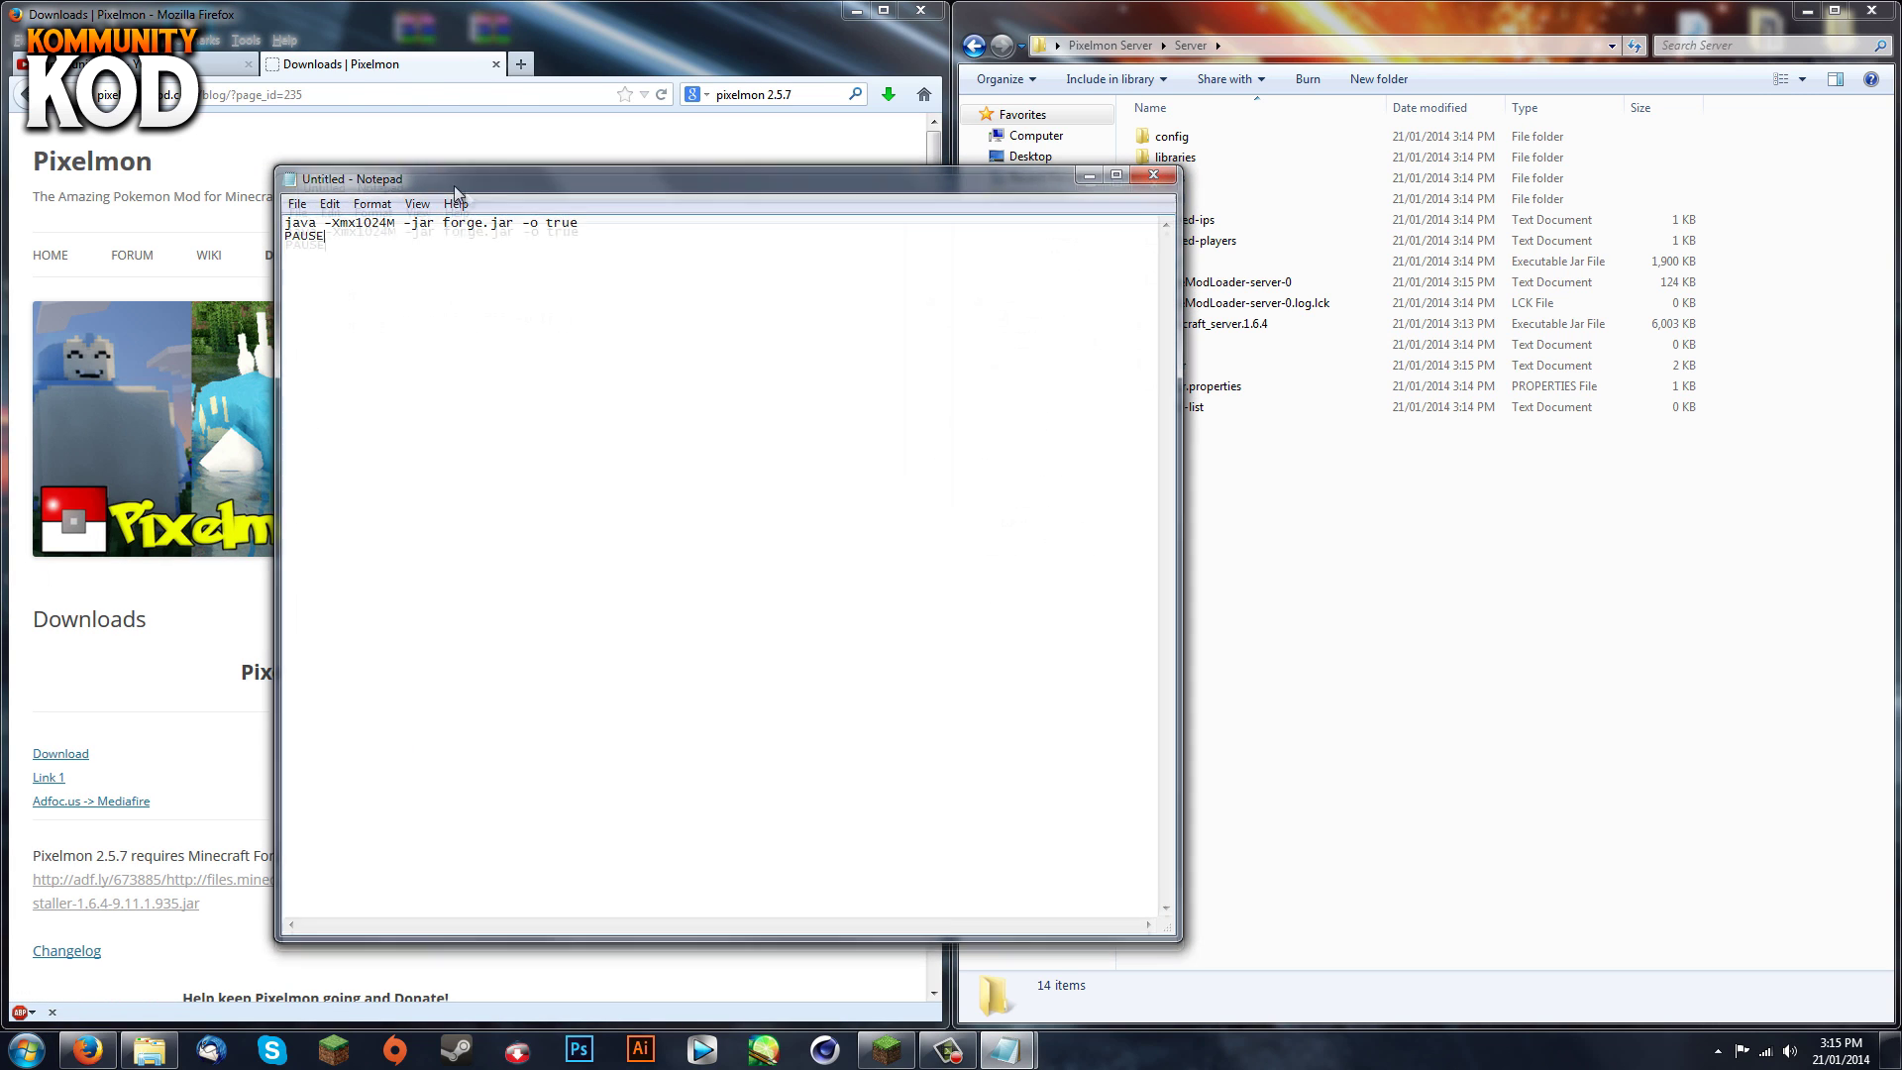
{"action": "left_click_drag", "start_coordinate": [447, 187], "coordinate": [921, 262]}
{"action": "left_click", "coordinate": [805, 279]}
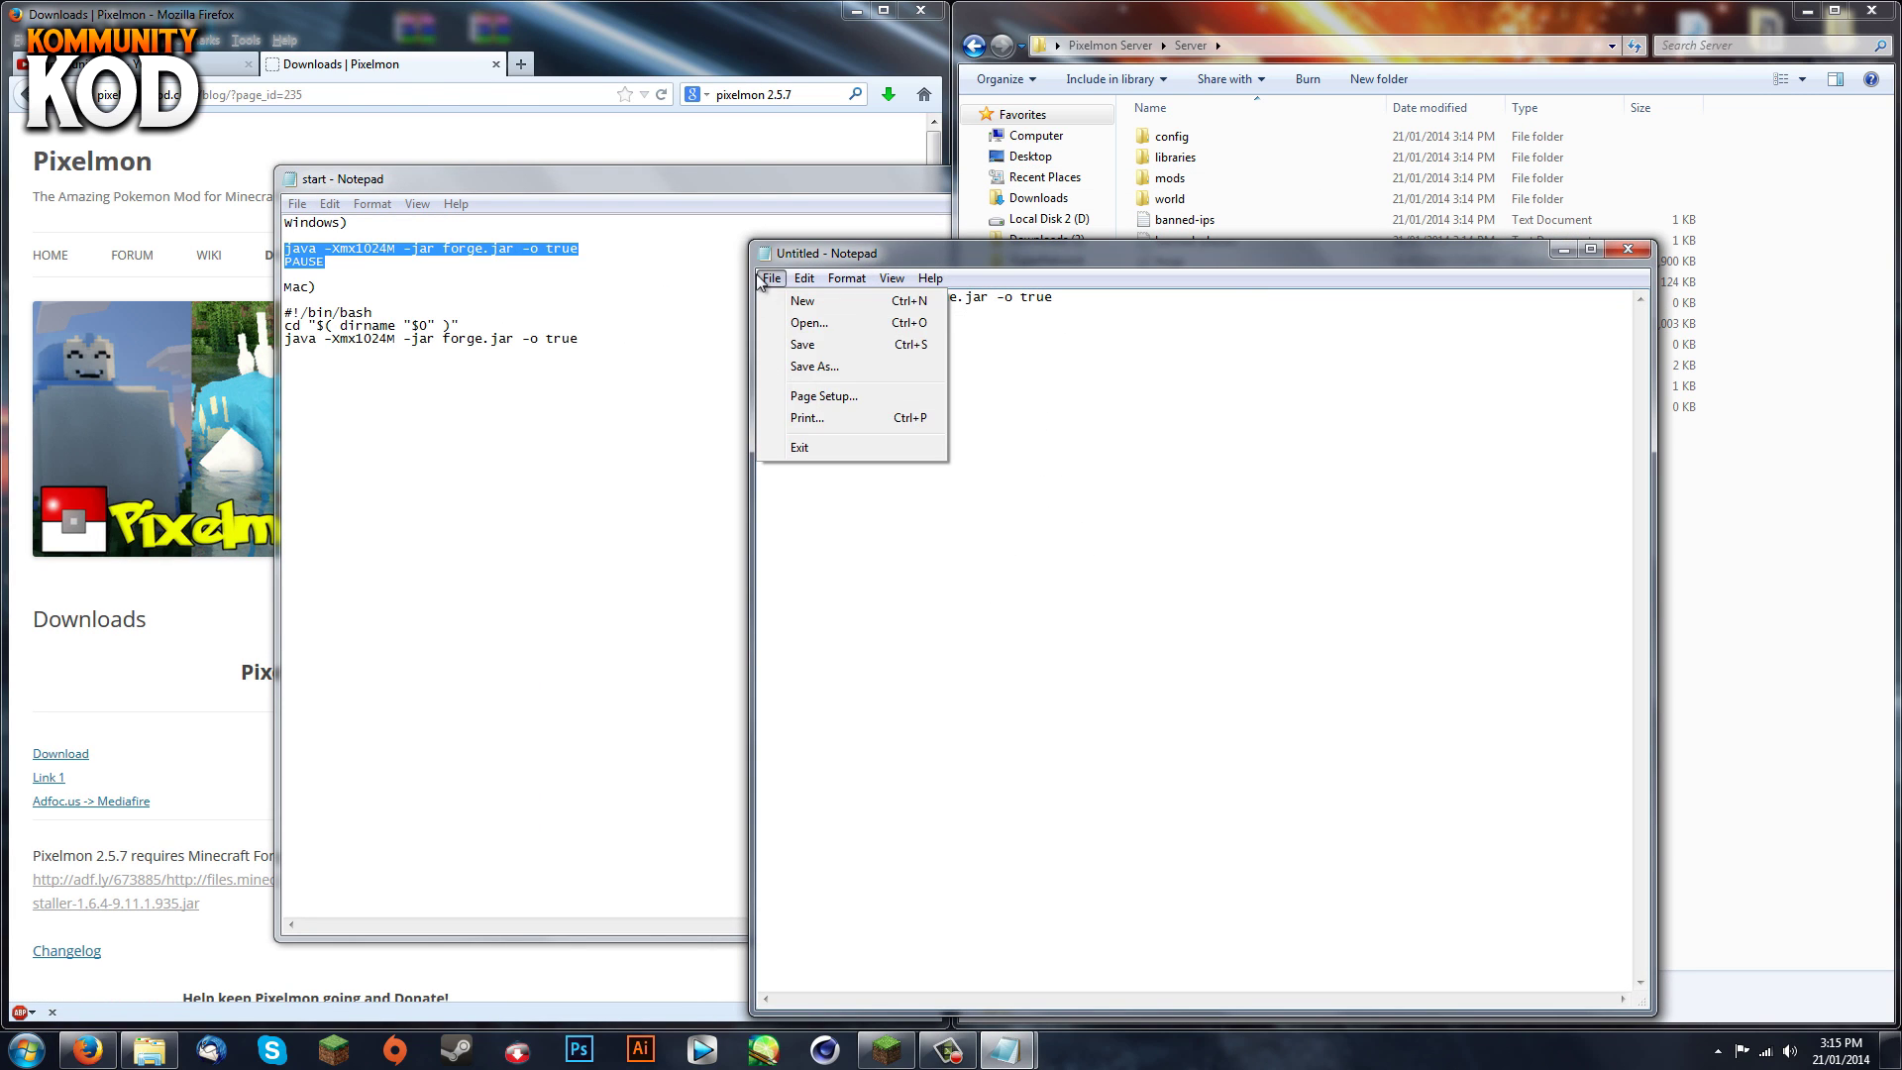
{"action": "left_click", "coordinate": [832, 365]}
Save the document as start_server.bat with All Files type in Pixelmon Server\Server.
{"action": "left_click", "coordinate": [835, 445]}
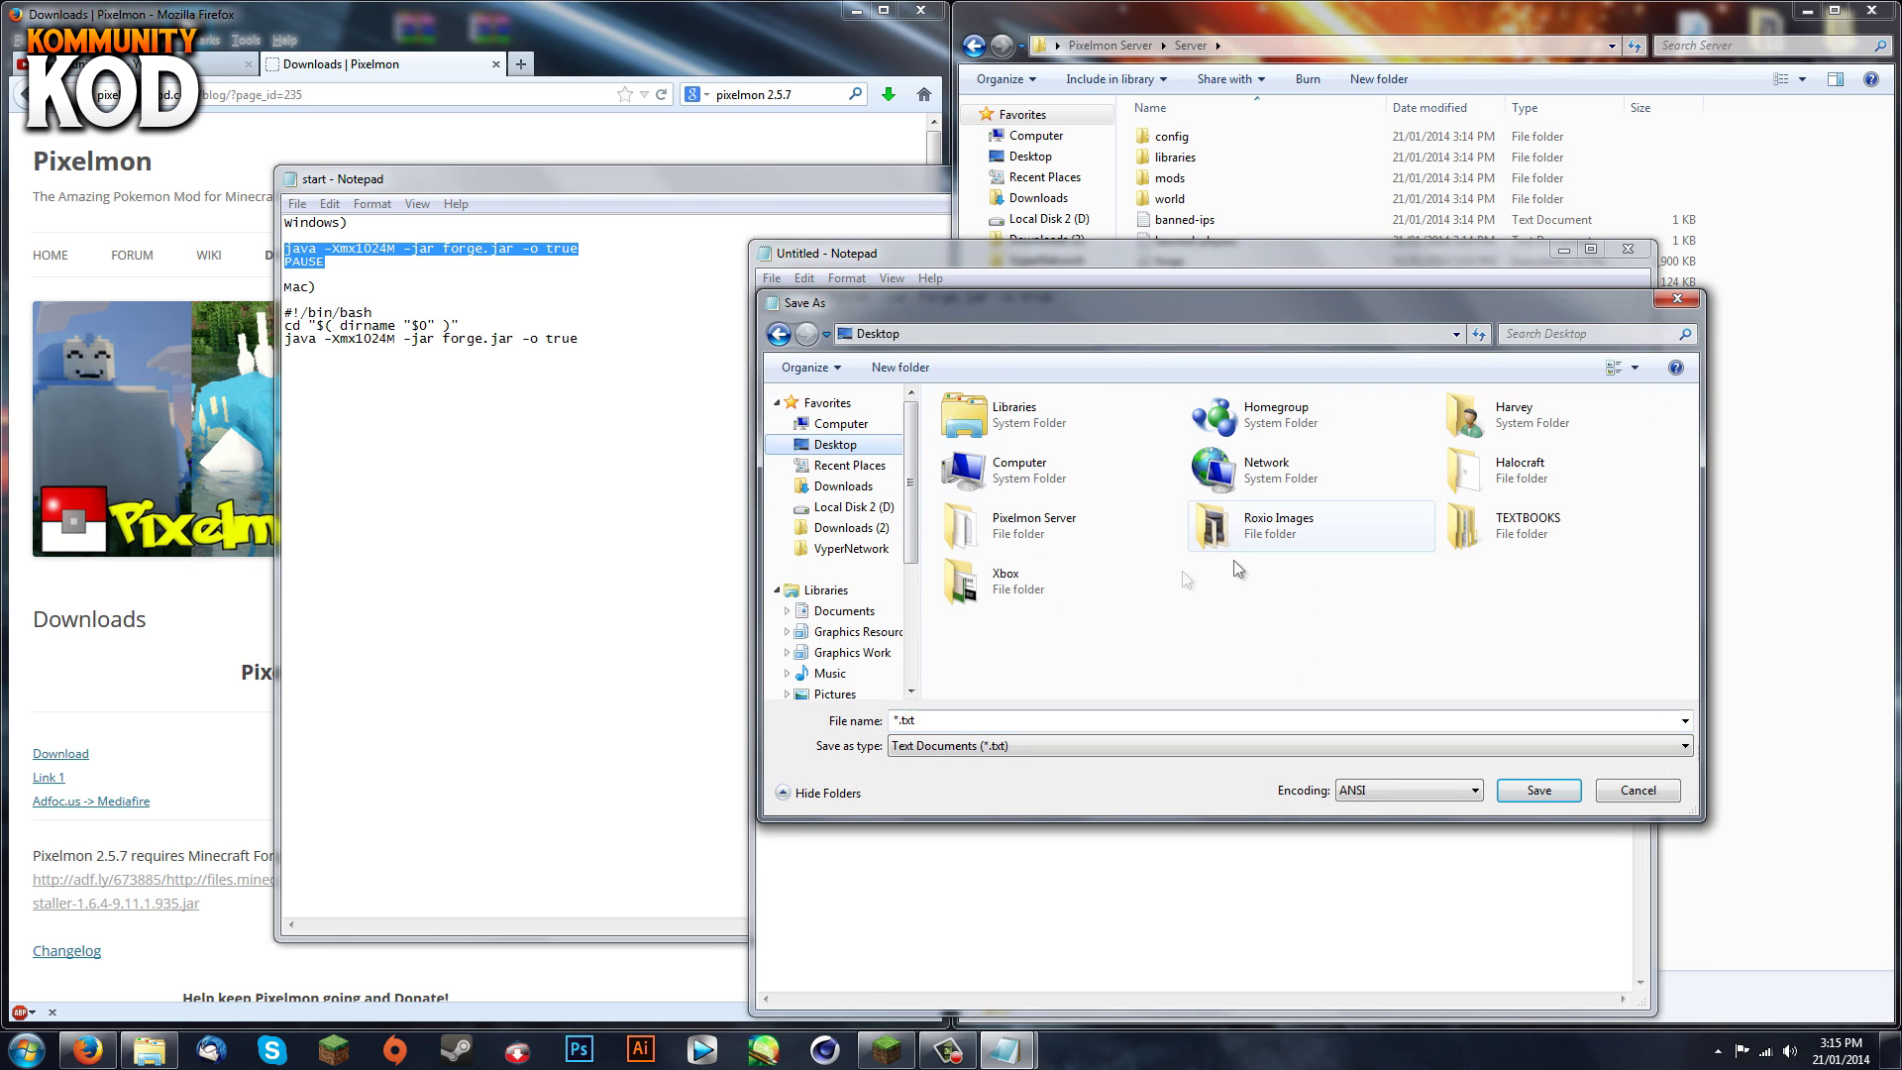
{"action": "double_click", "coordinate": [1062, 538]}
{"action": "right_click", "coordinate": [1020, 417]}
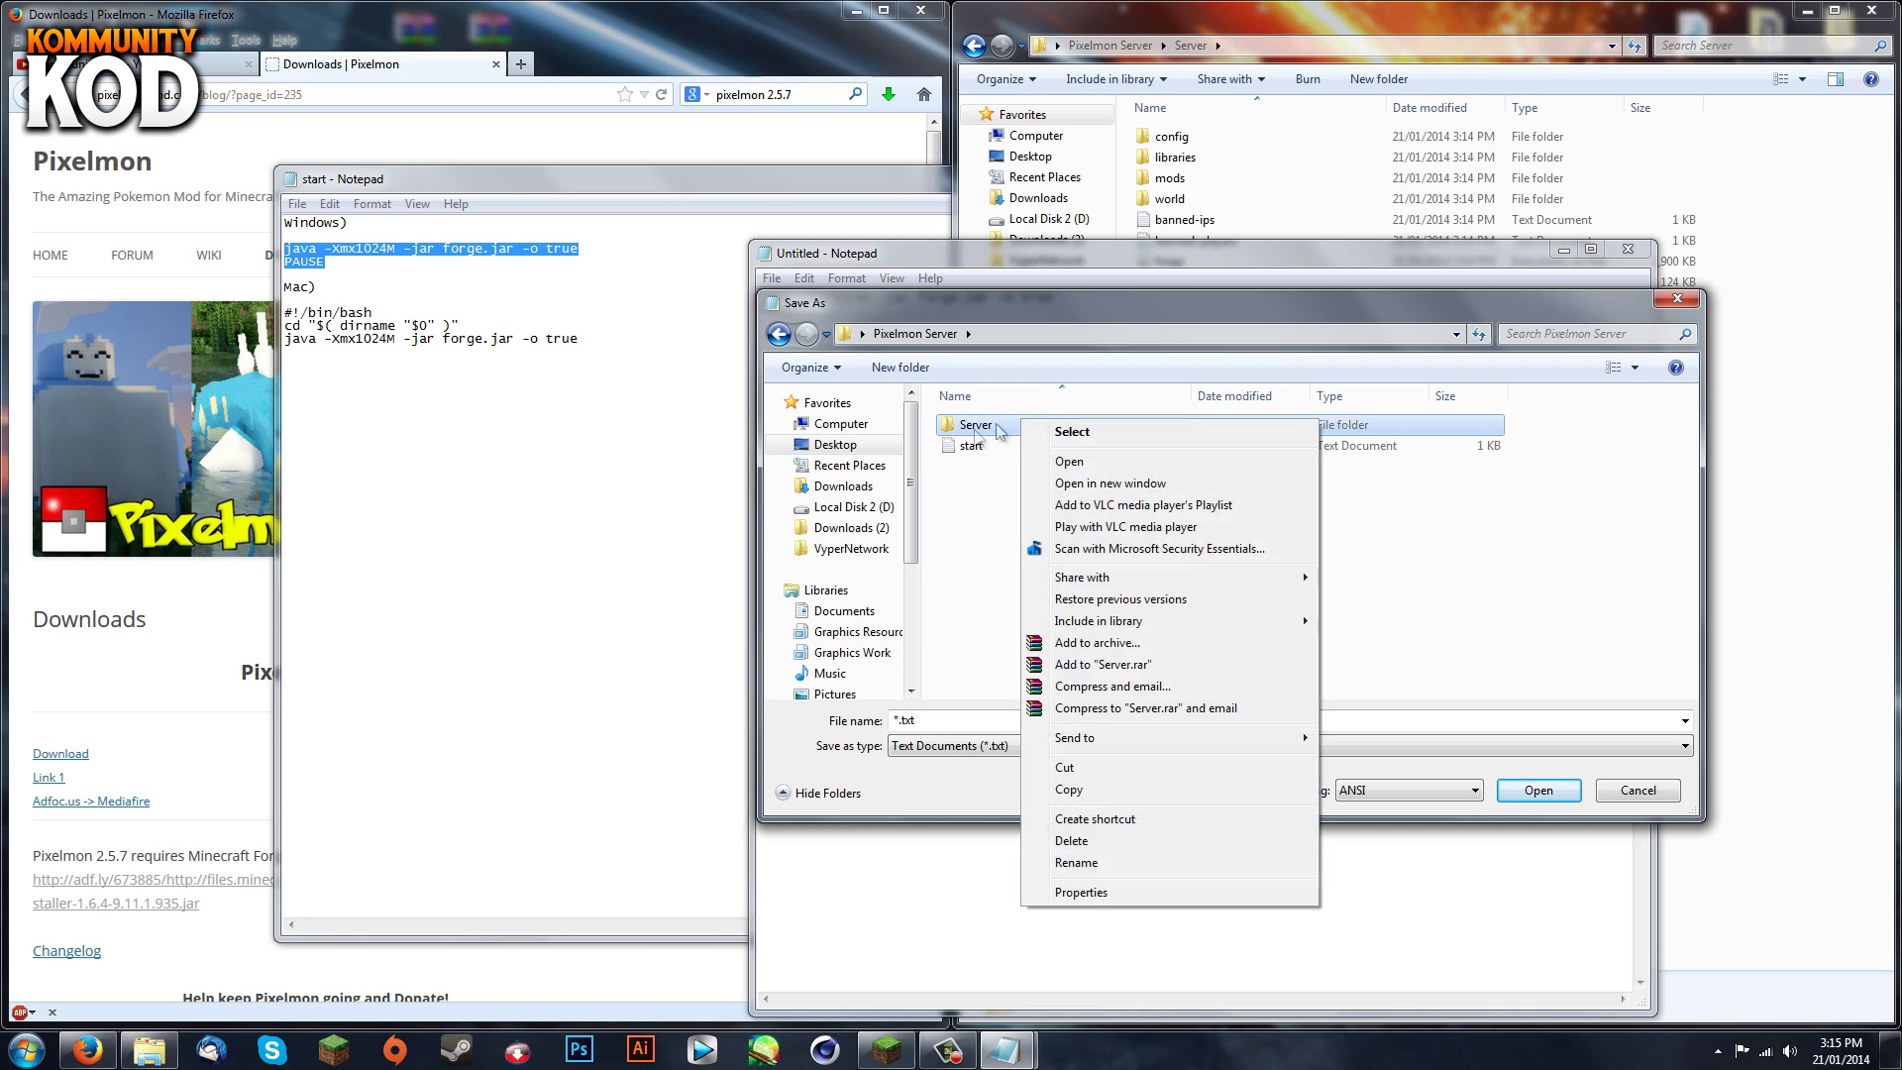
{"action": "left_click", "coordinate": [1055, 427]}
{"action": "double_click", "coordinate": [950, 720]}
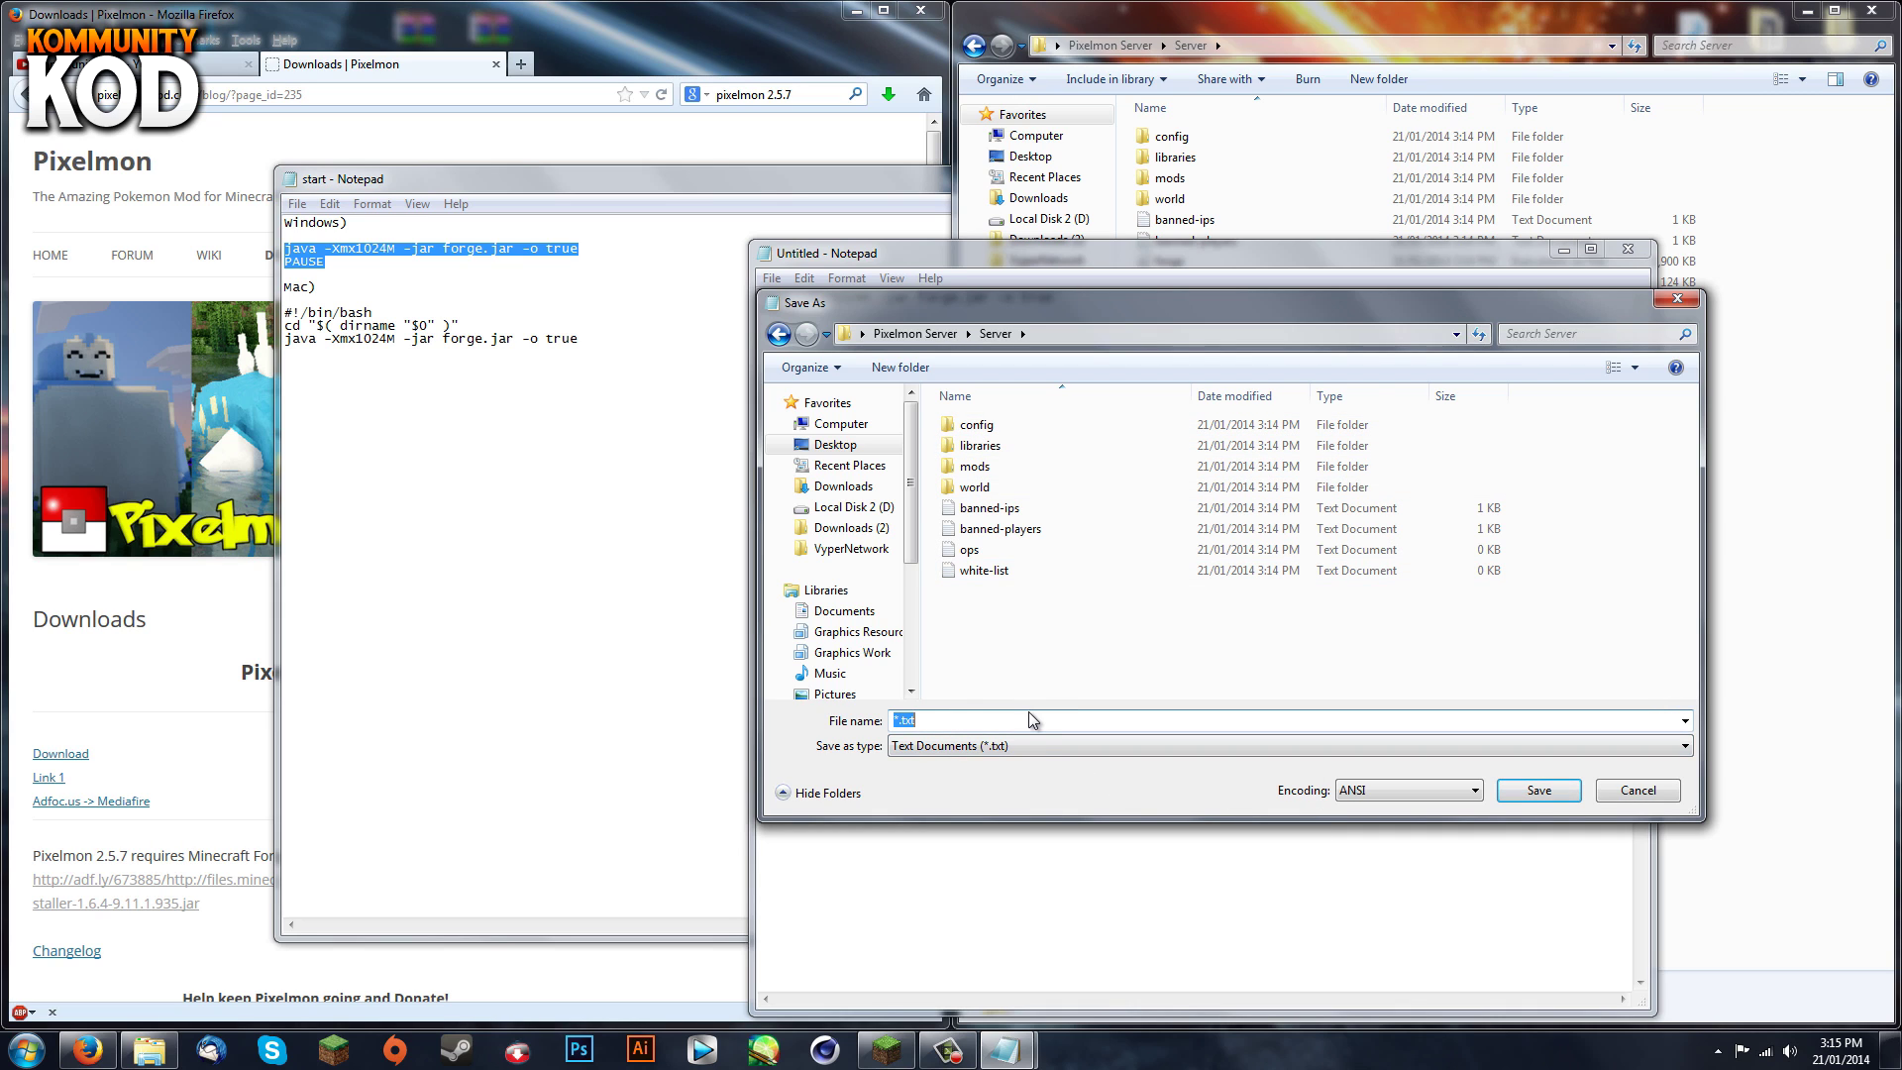
{"action": "type", "text": "start_server.bat"}
{"action": "left_click", "coordinate": [1018, 752]}
{"action": "left_click", "coordinate": [983, 783]}
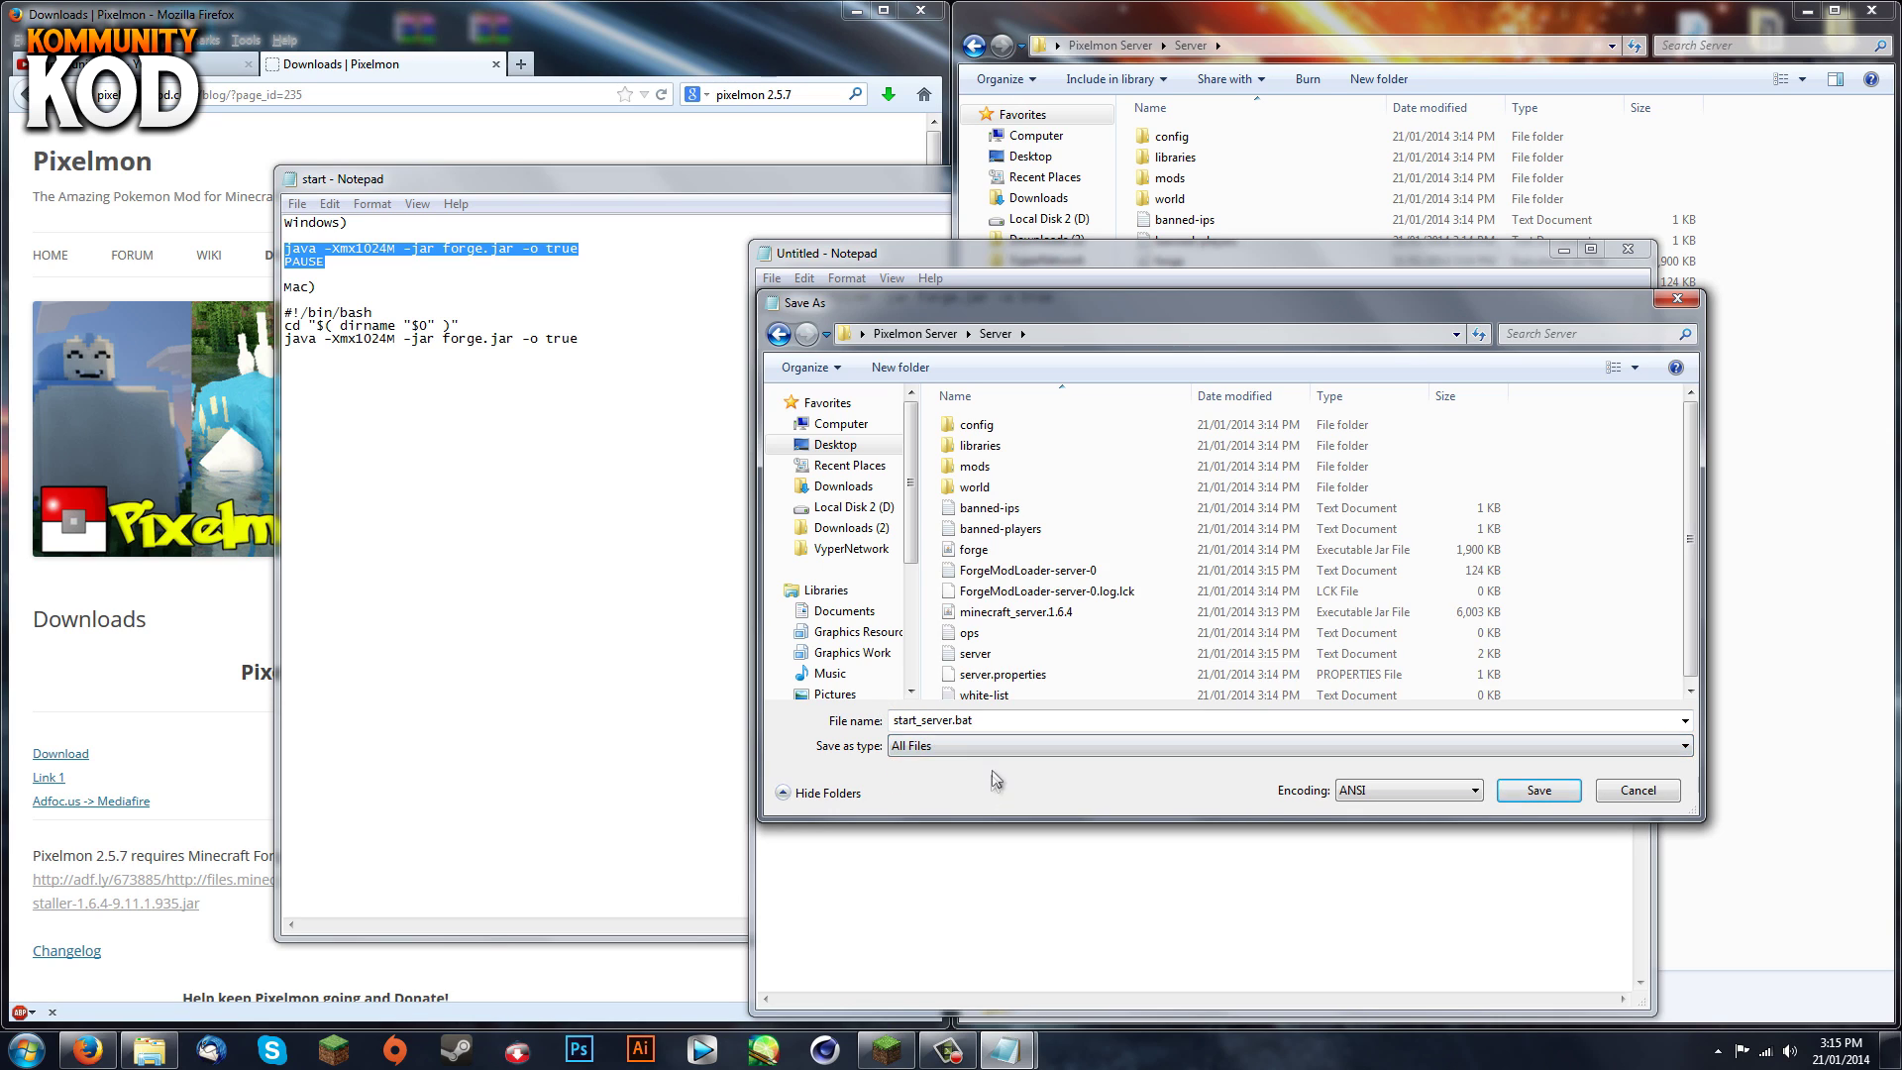
{"action": "left_click", "coordinate": [1539, 791]}
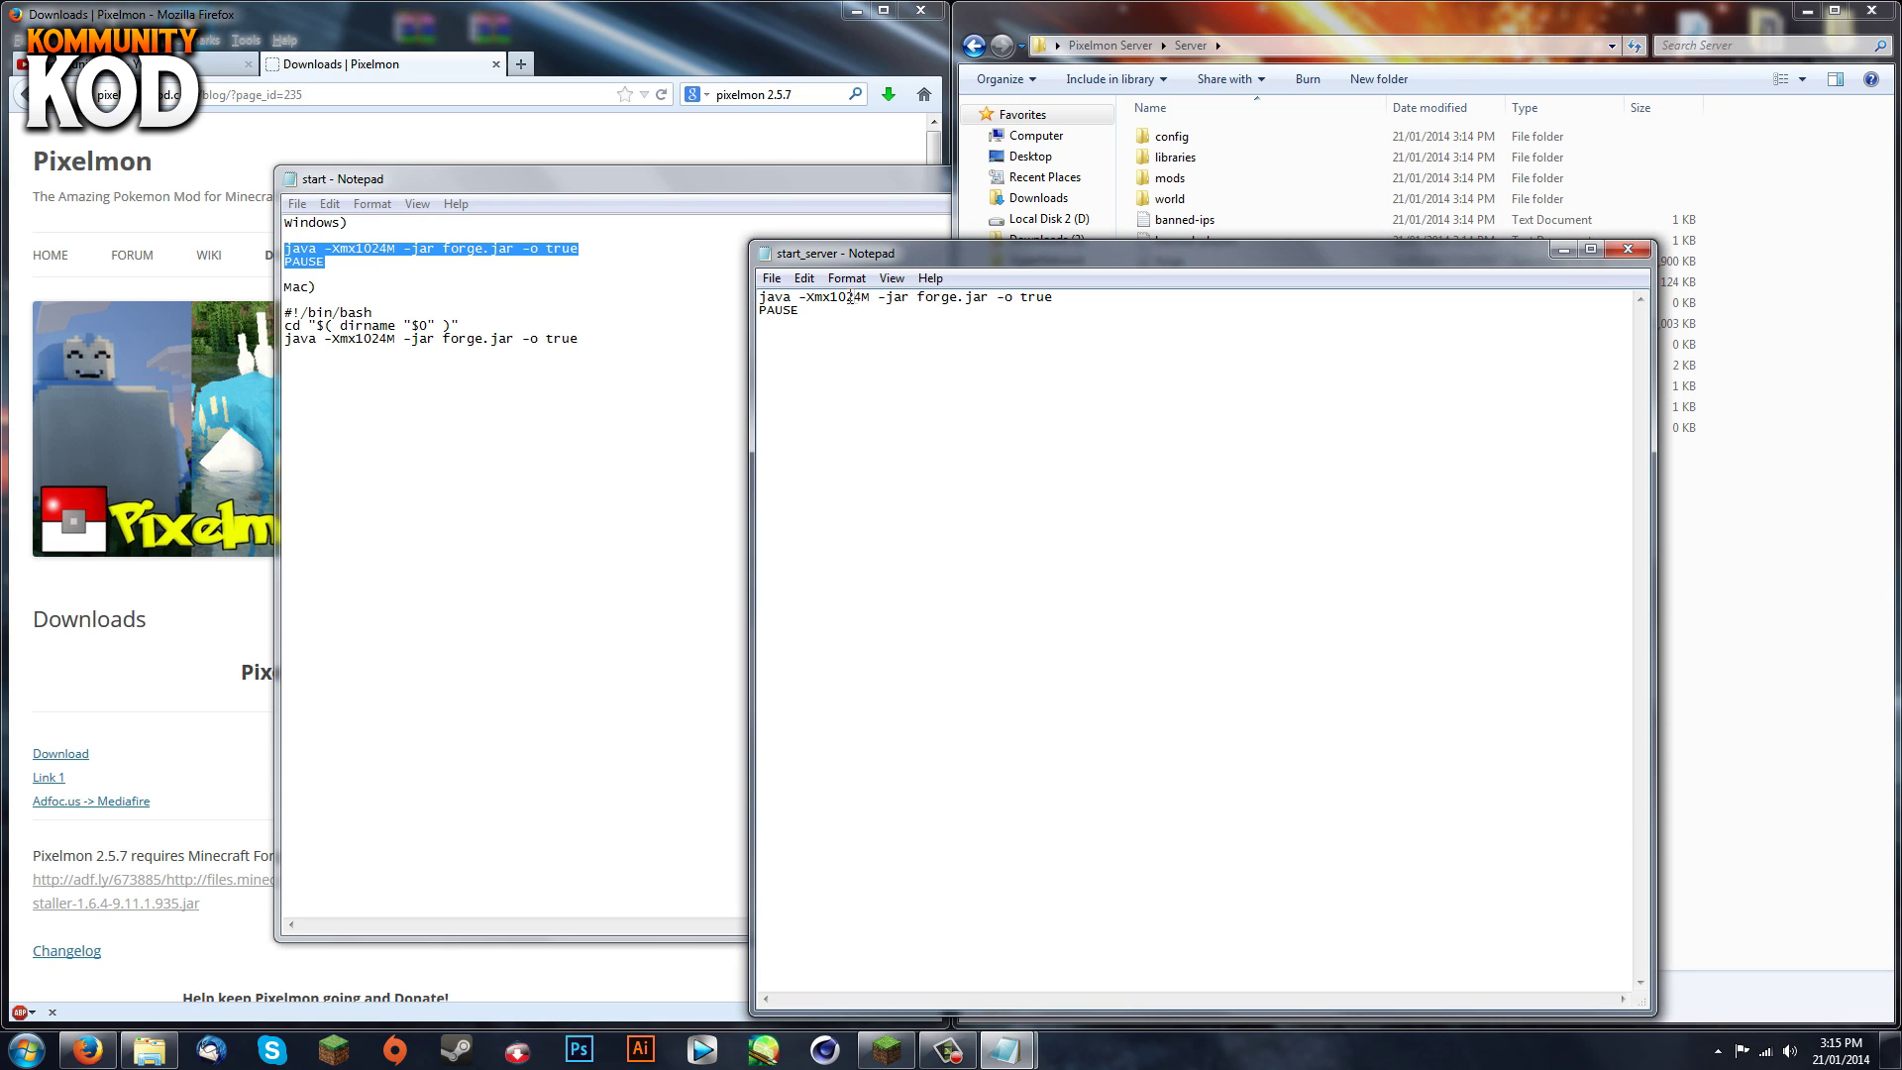
Change the memory flag from -Xmx1024M to -Xmx2048M and close Notepad.
{"action": "key", "text": "BackSpace"}
{"action": "type", "text": "2"}
{"action": "key", "text": "BackSpace"}
{"action": "key", "text": "BackSpace"}
{"action": "type", "text": "48"}
{"action": "left_click", "coordinate": [1627, 248]}
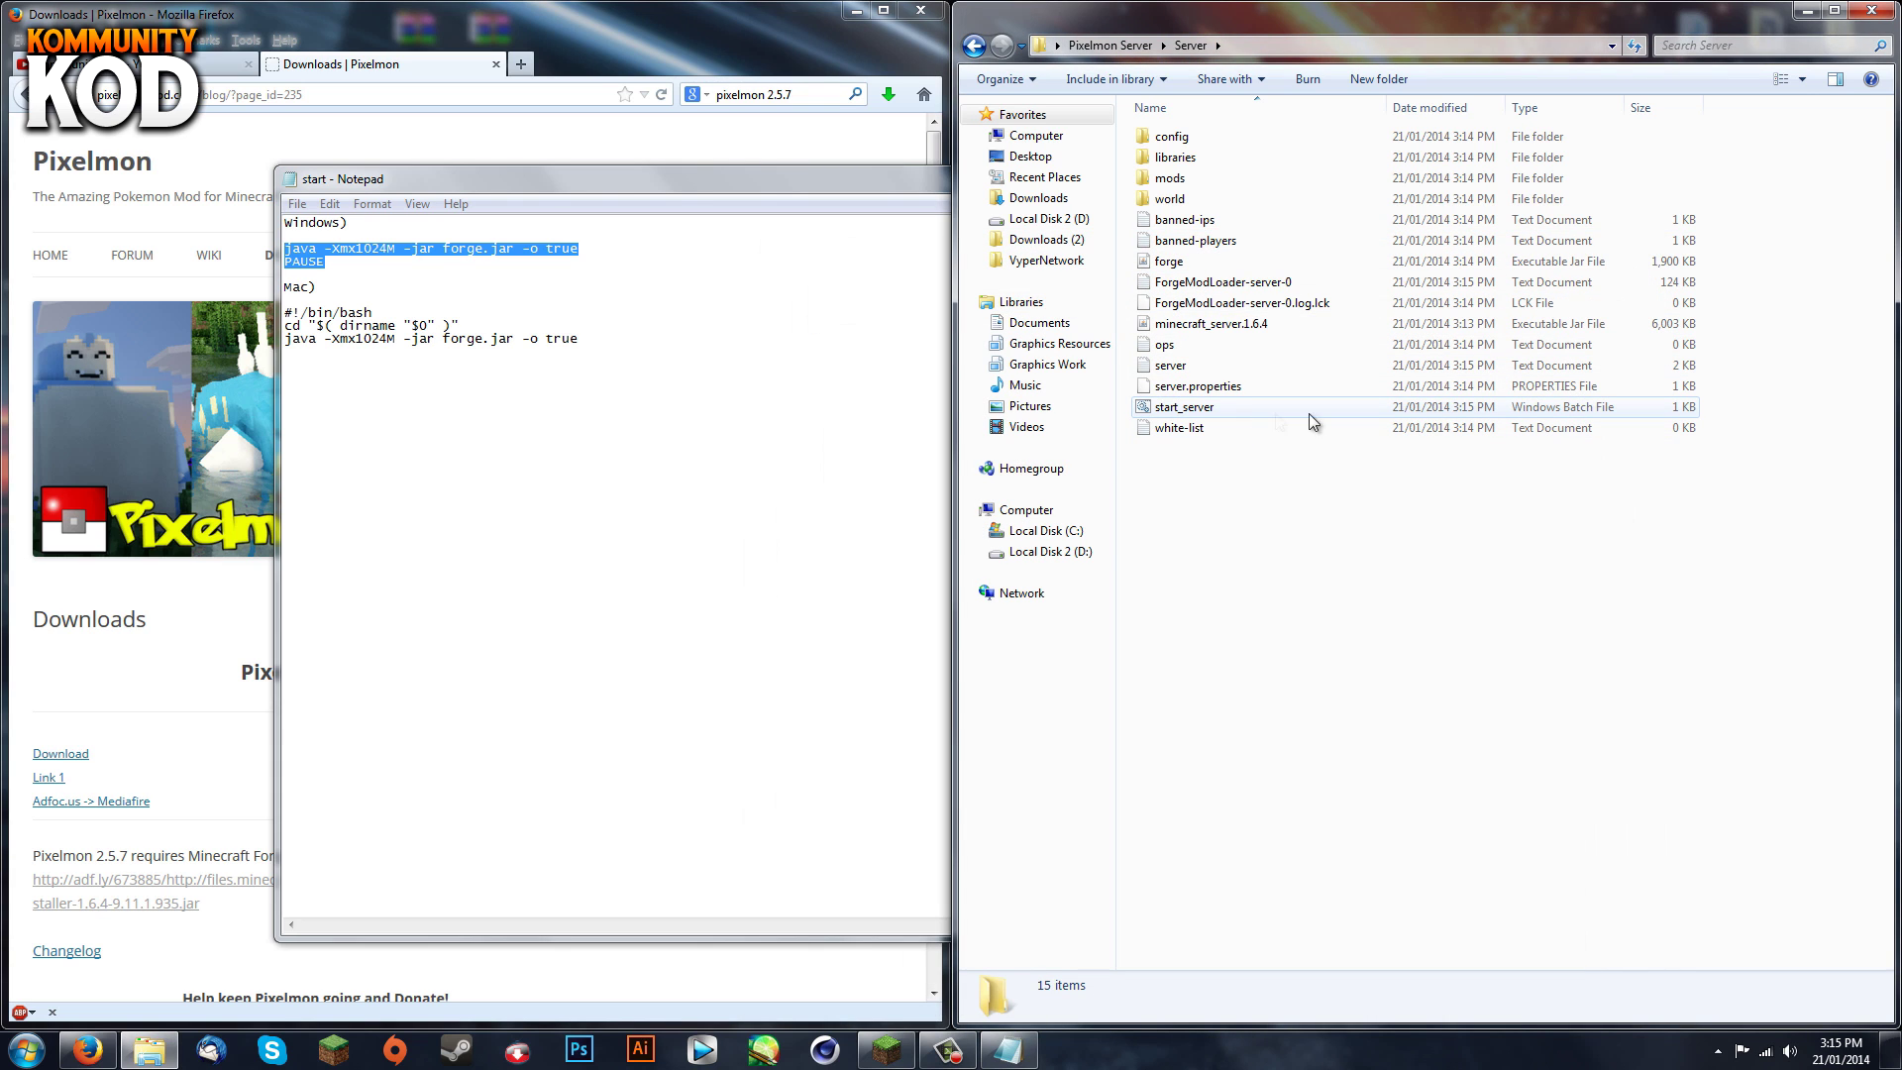
Run start_server.bat until the server reports Done, then shut it down with stop.
{"action": "double_click", "coordinate": [1249, 407]}
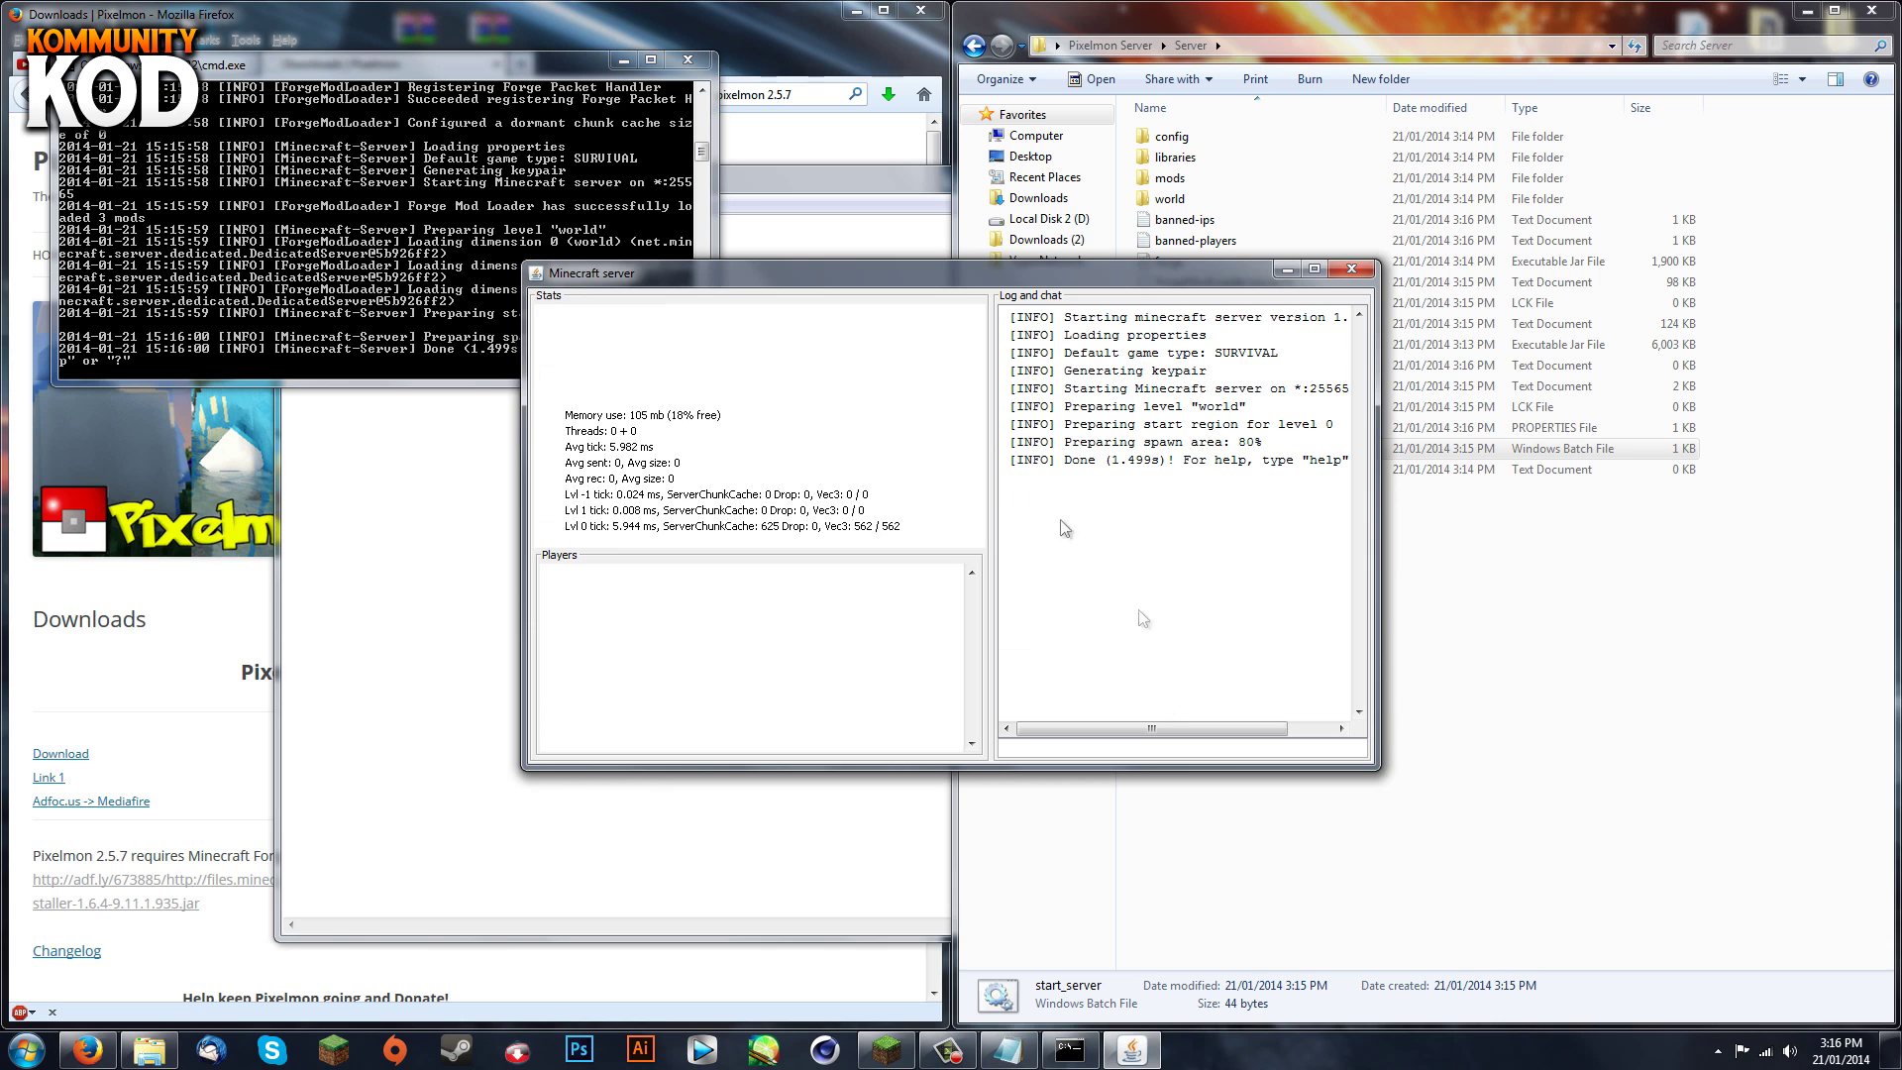
{"action": "left_click", "coordinate": [1100, 750]}
{"action": "type", "text": "stop"}
{"action": "key", "text": "Return"}
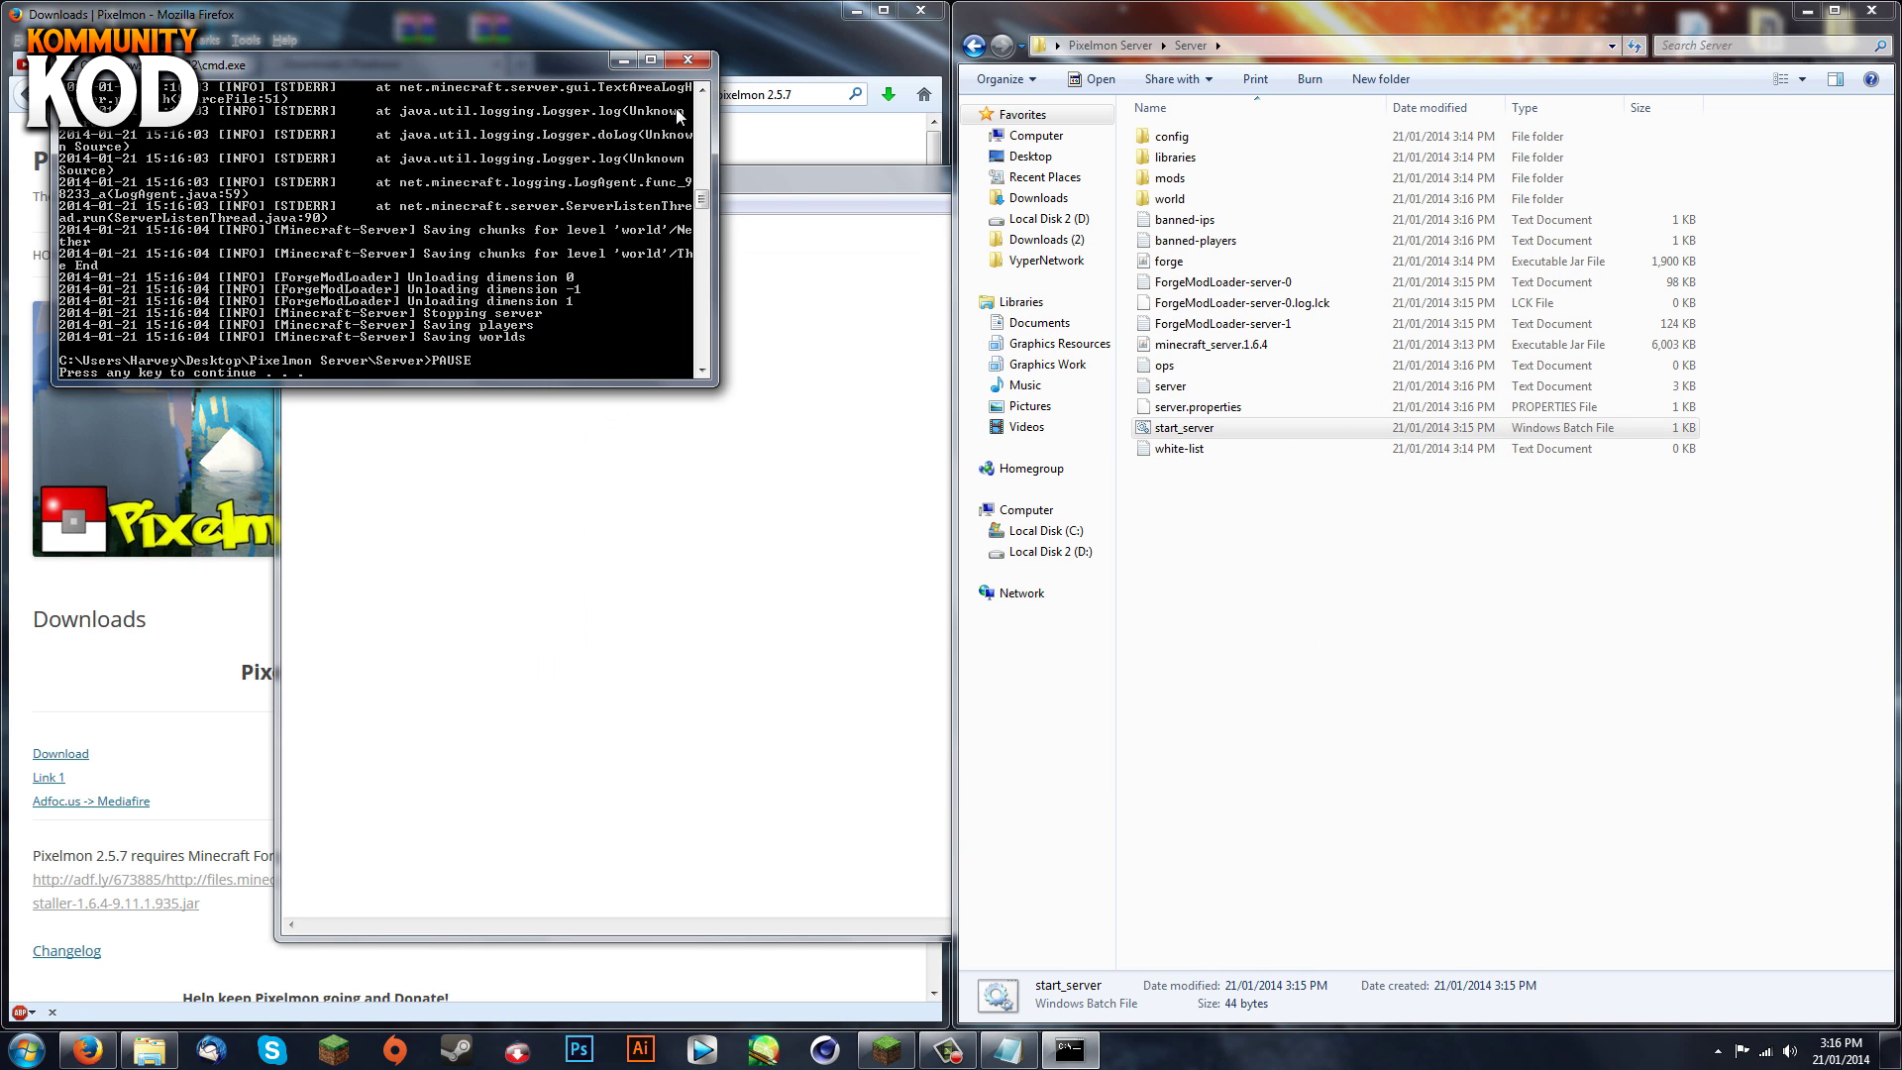
{"action": "scroll", "coordinate": [510, 247], "scroll_direction": "down", "scroll_amount": 2}
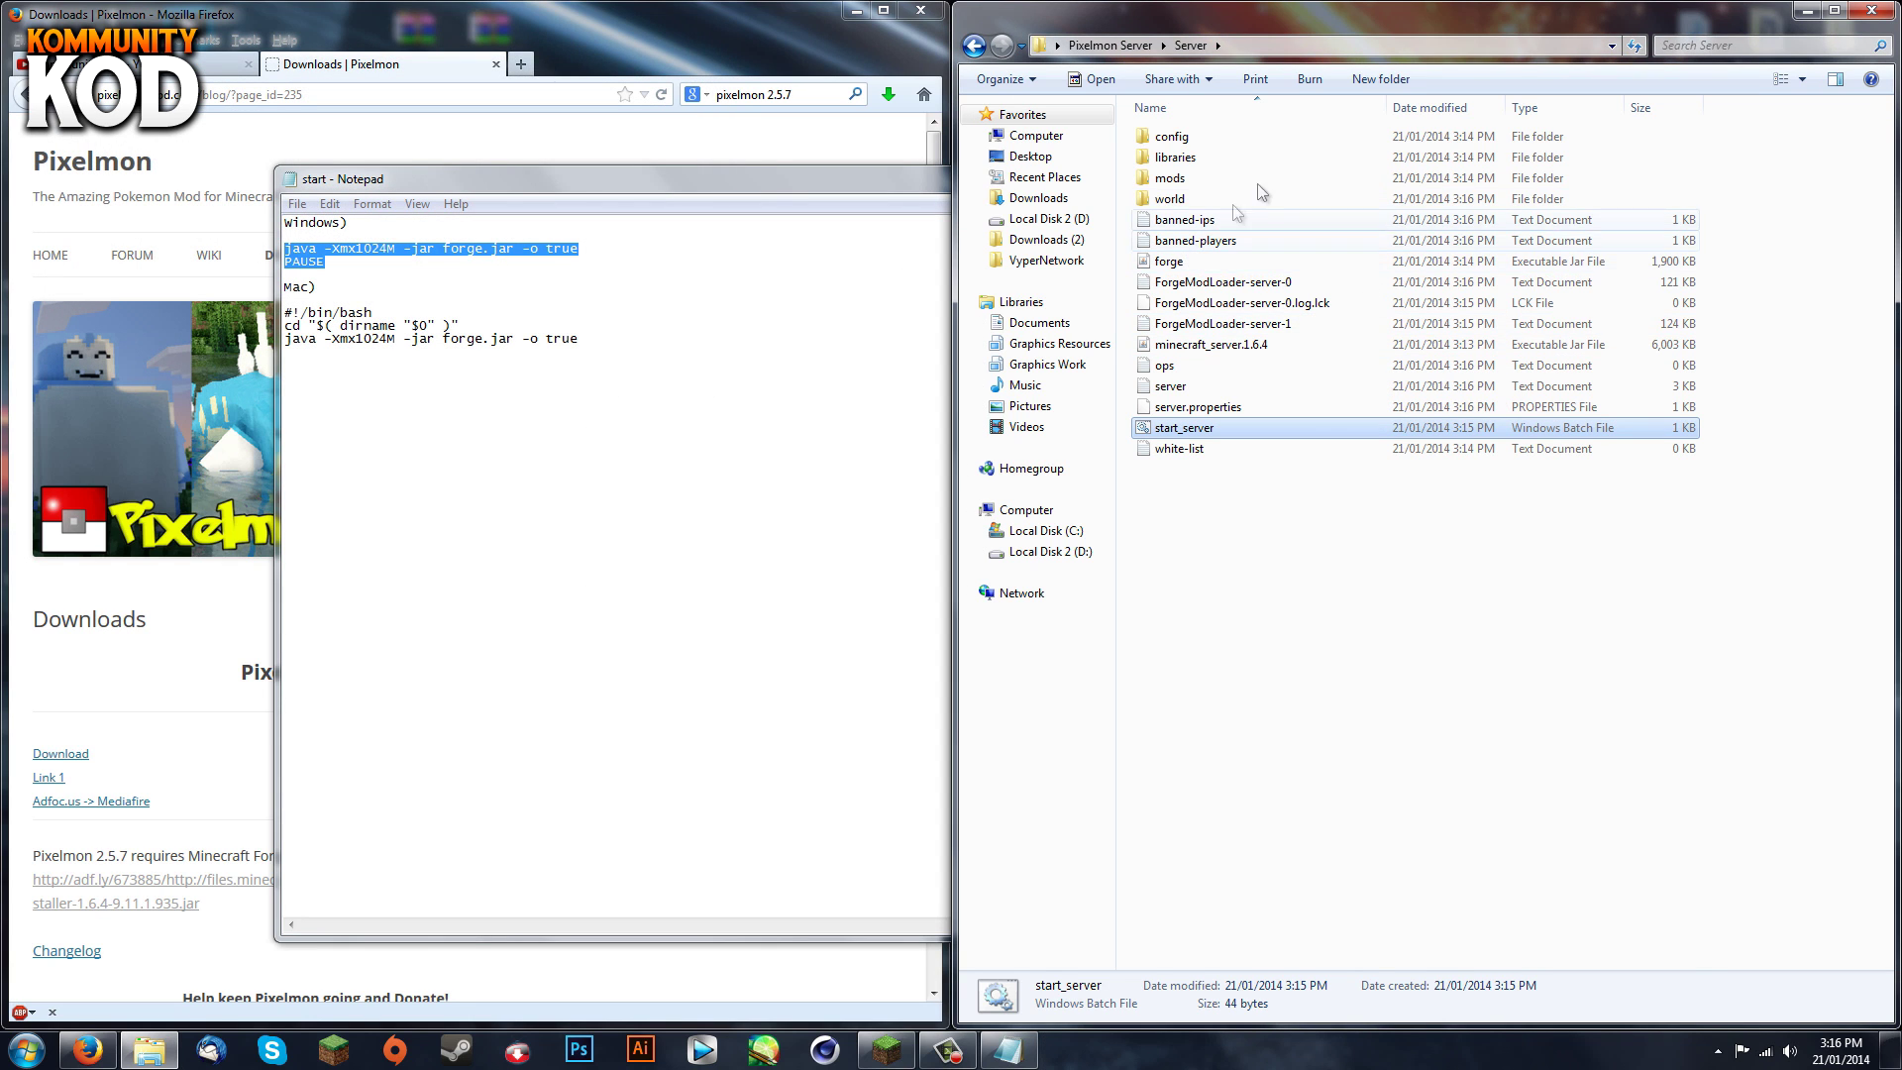
Copy the Pixelmon 2.5.7 archive from Pixelmon Server into Server\mods.
{"action": "double_click", "coordinate": [1238, 178]}
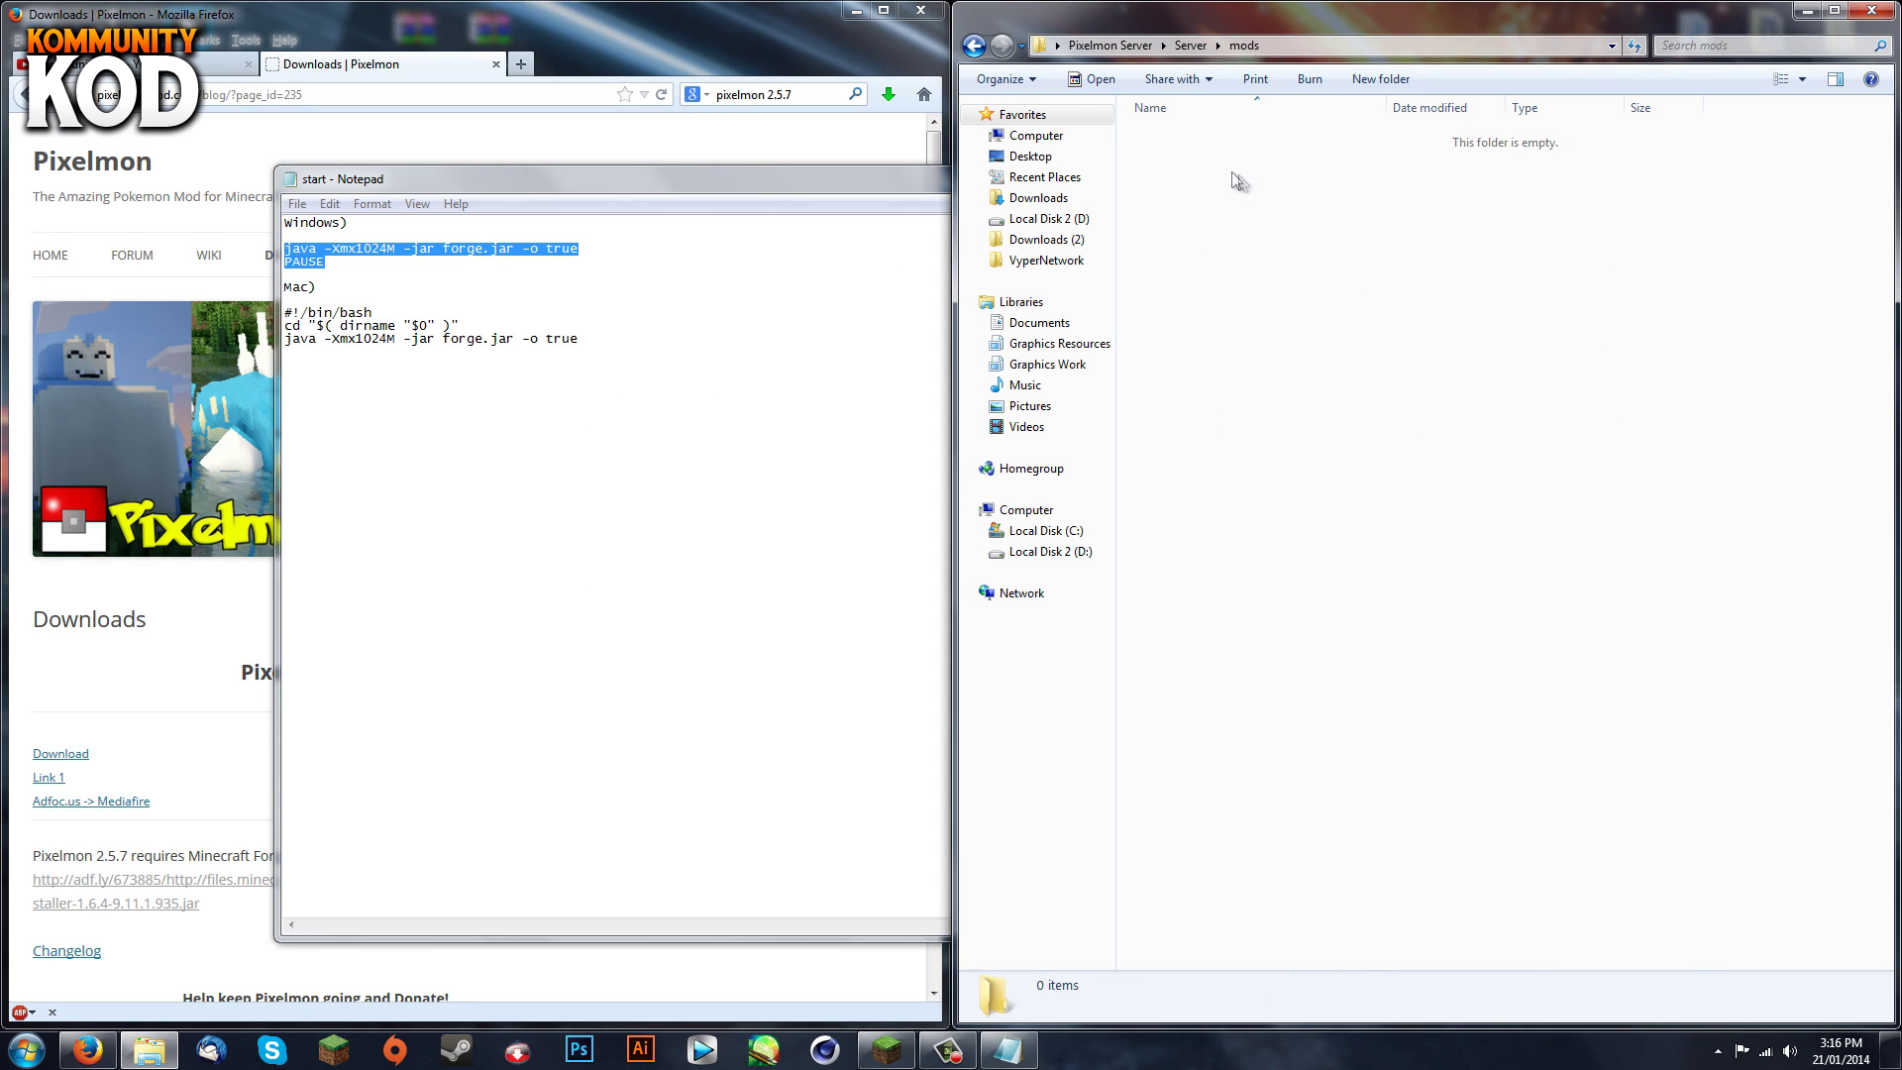
{"action": "left_click", "coordinate": [973, 45]}
{"action": "left_click", "coordinate": [973, 45]}
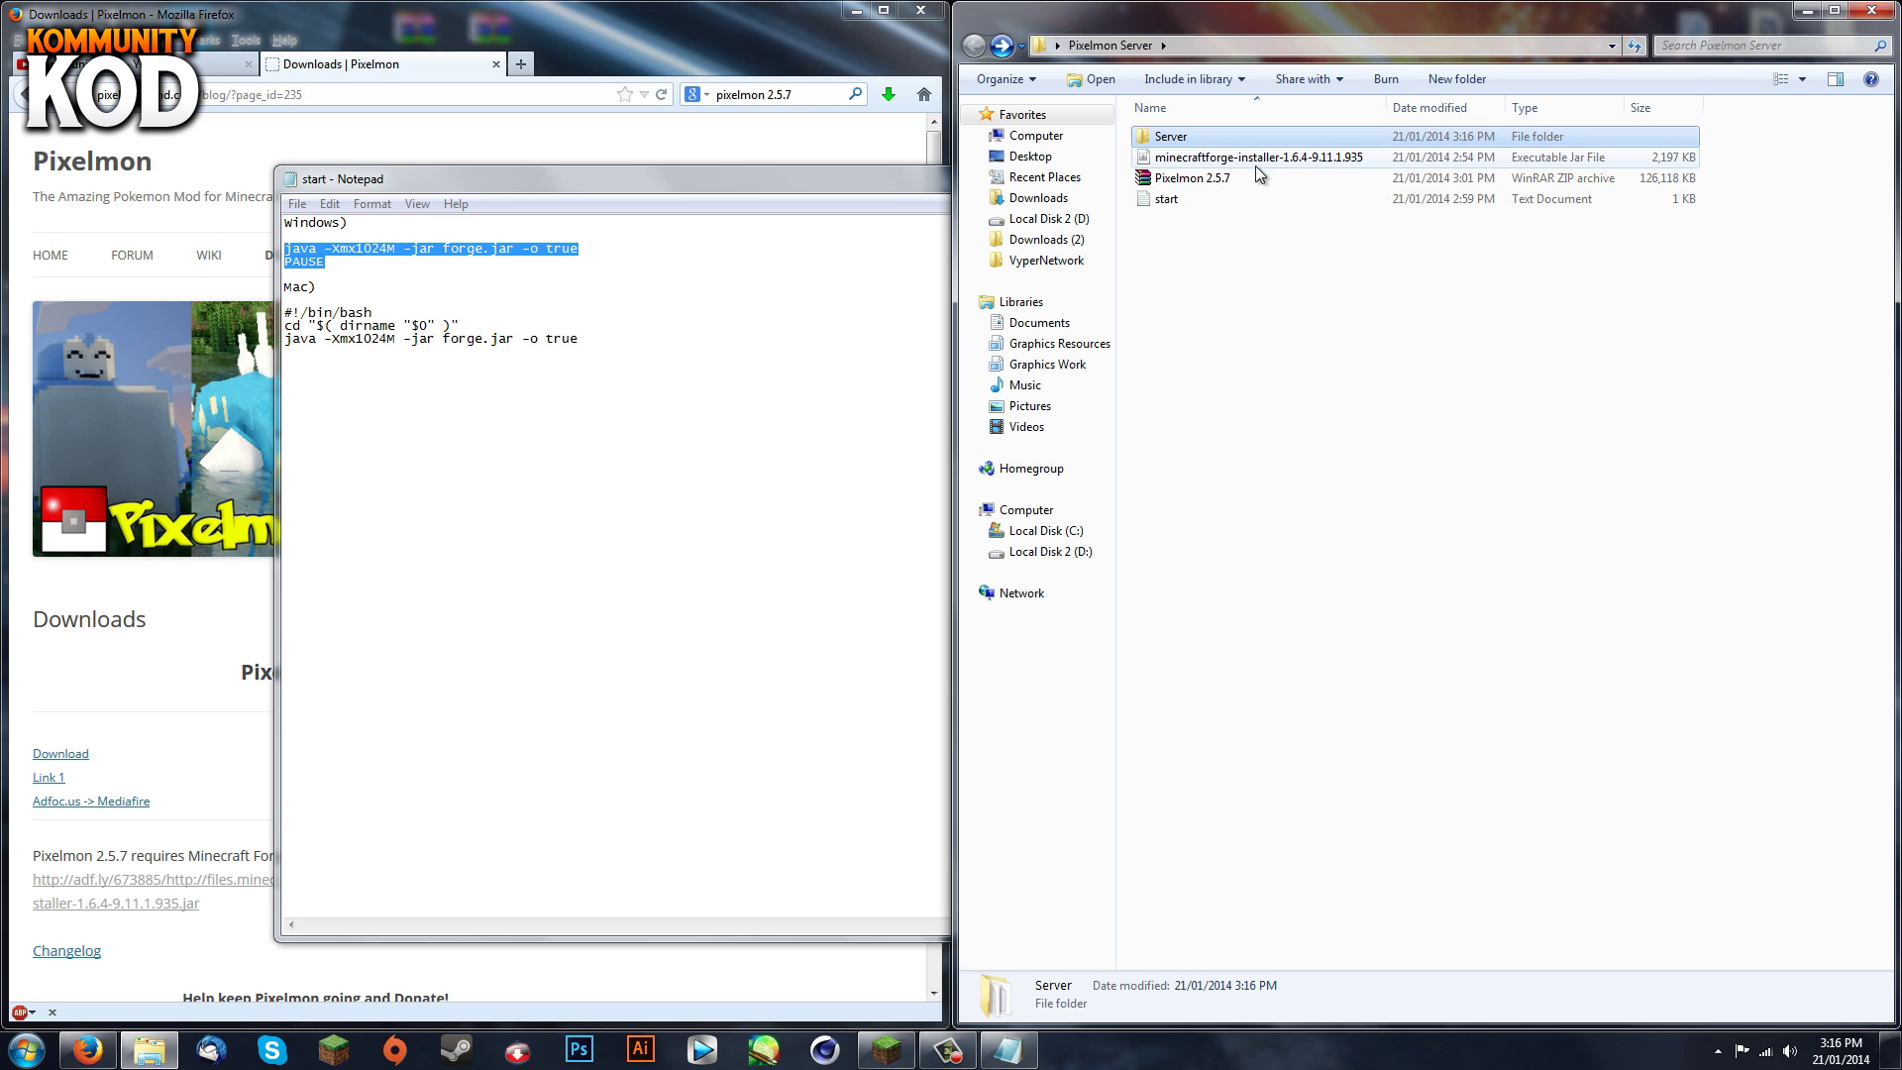
{"action": "left_click", "coordinate": [1238, 176]}
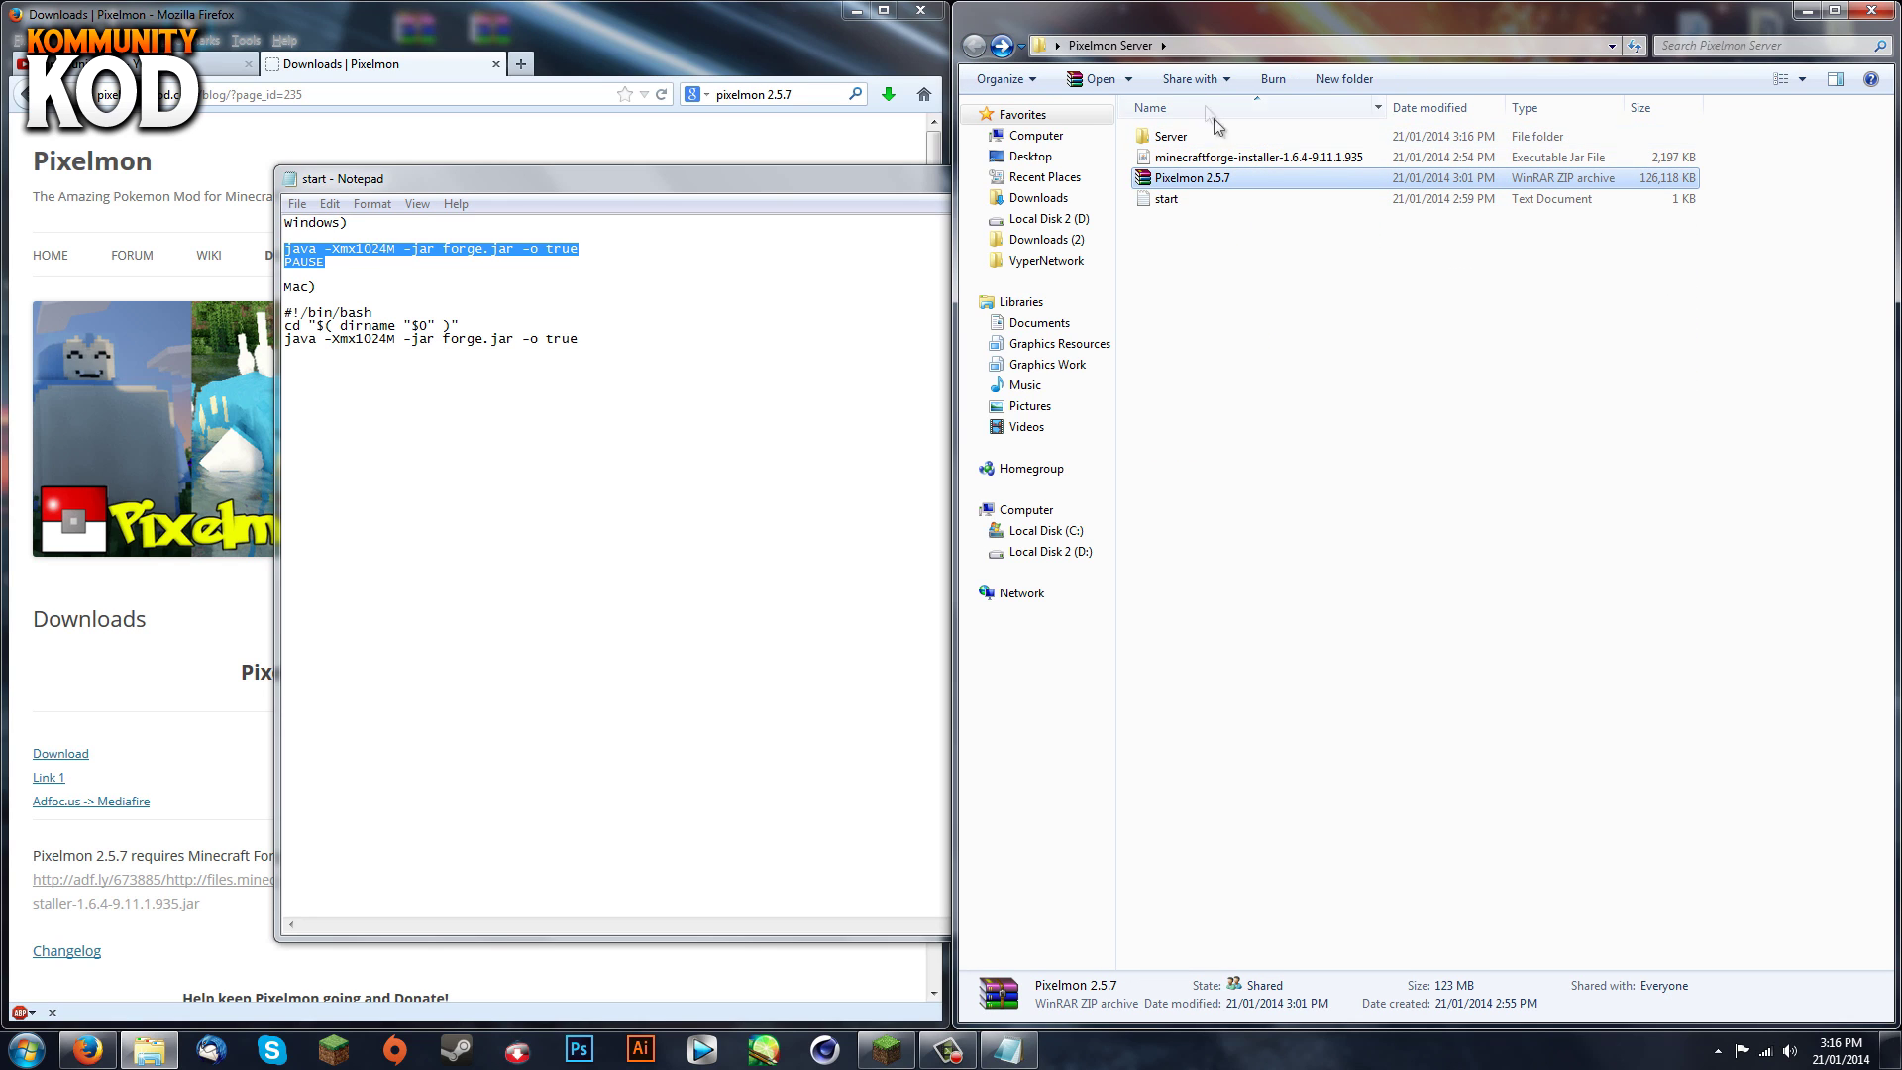
{"action": "double_click", "coordinate": [1218, 136]}
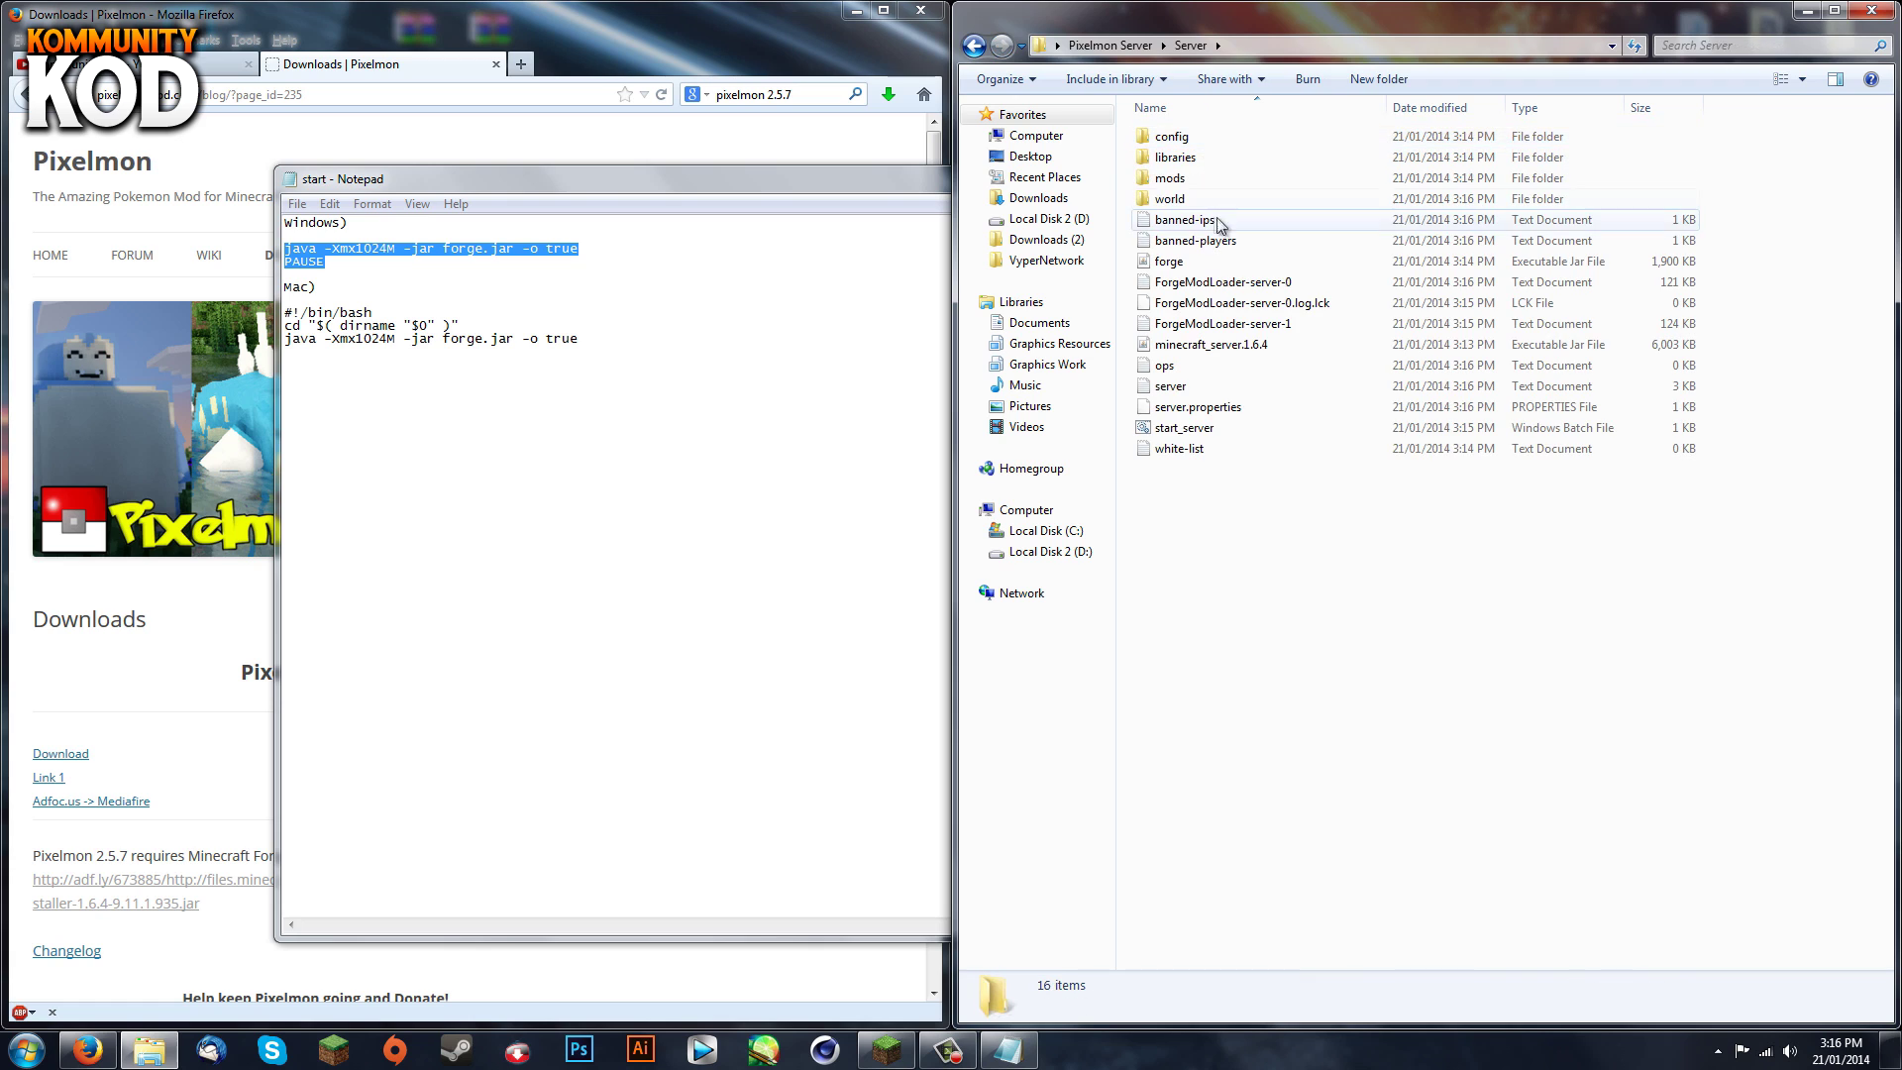
{"action": "double_click", "coordinate": [1210, 179]}
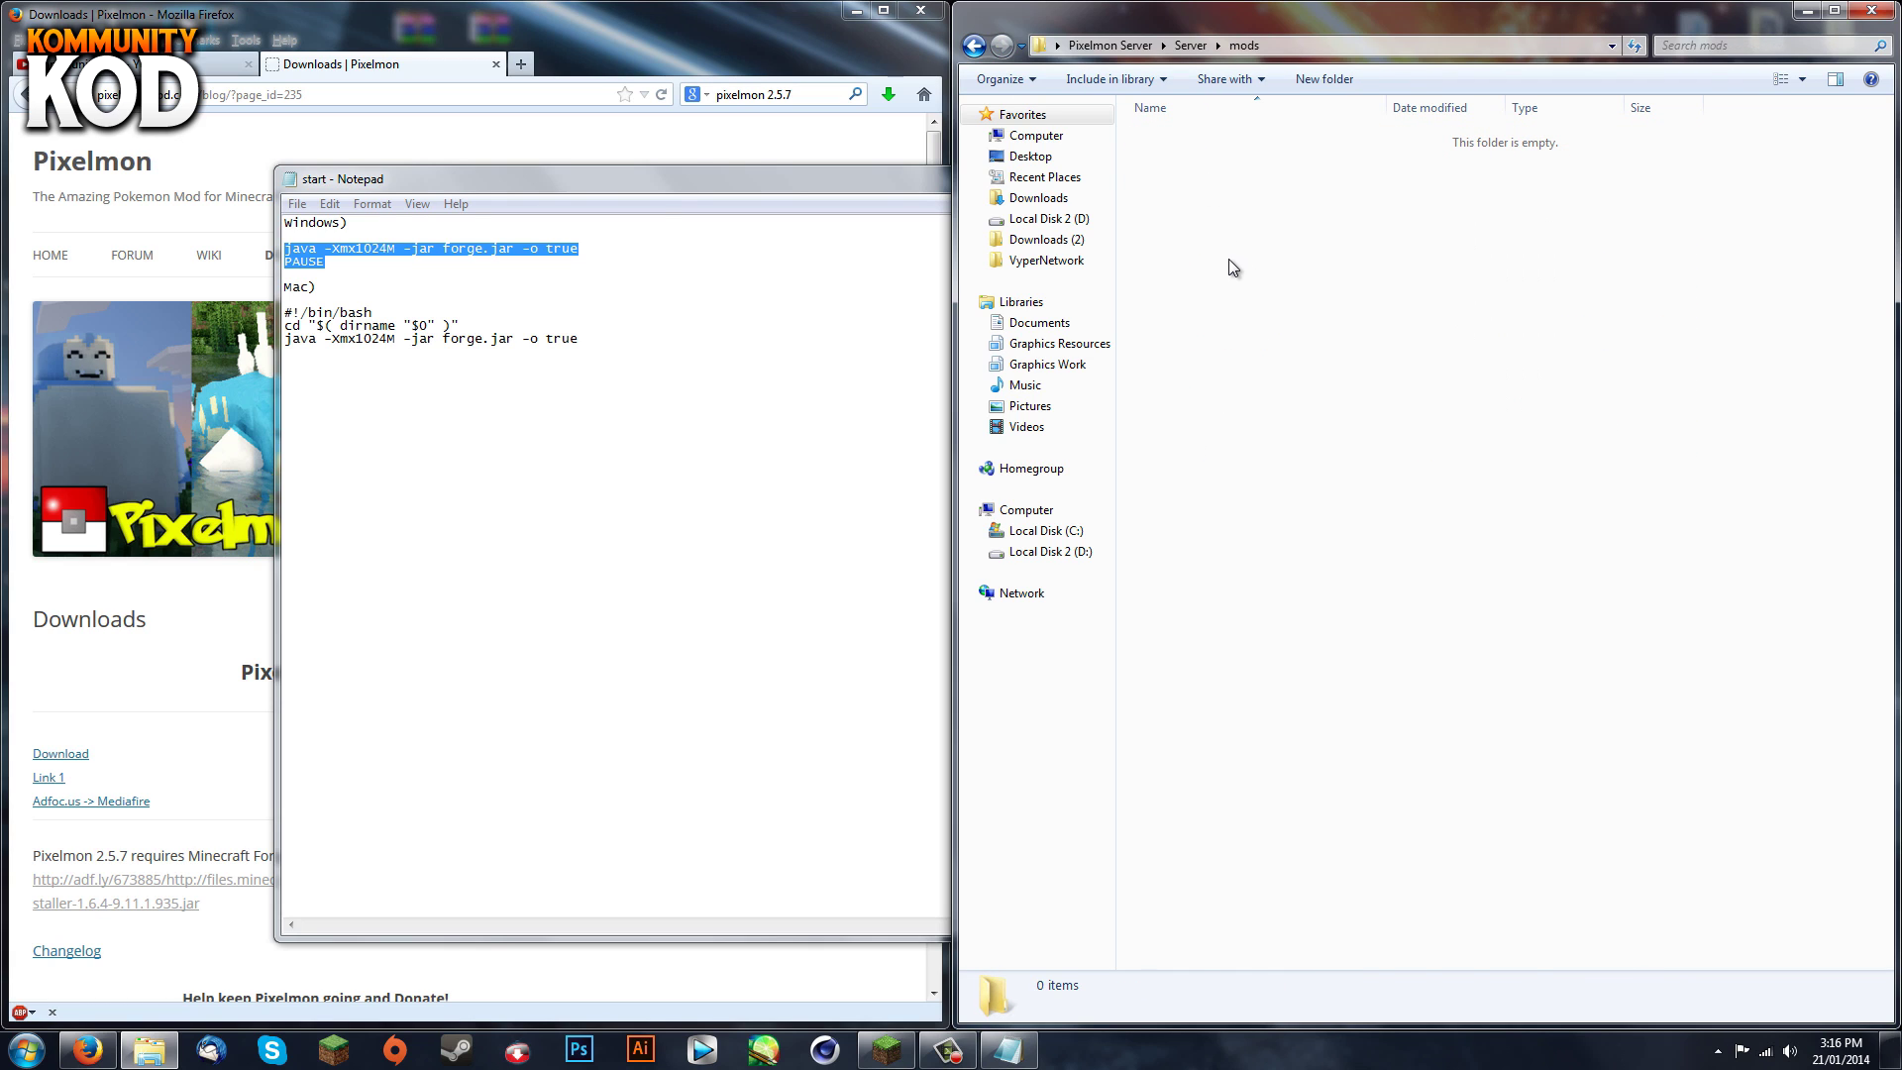
{"action": "key", "text": "ctrl+v"}
Return to the Server folder and relaunch start_server with Pixelmon installed.
{"action": "left_click", "coordinate": [1289, 222]}
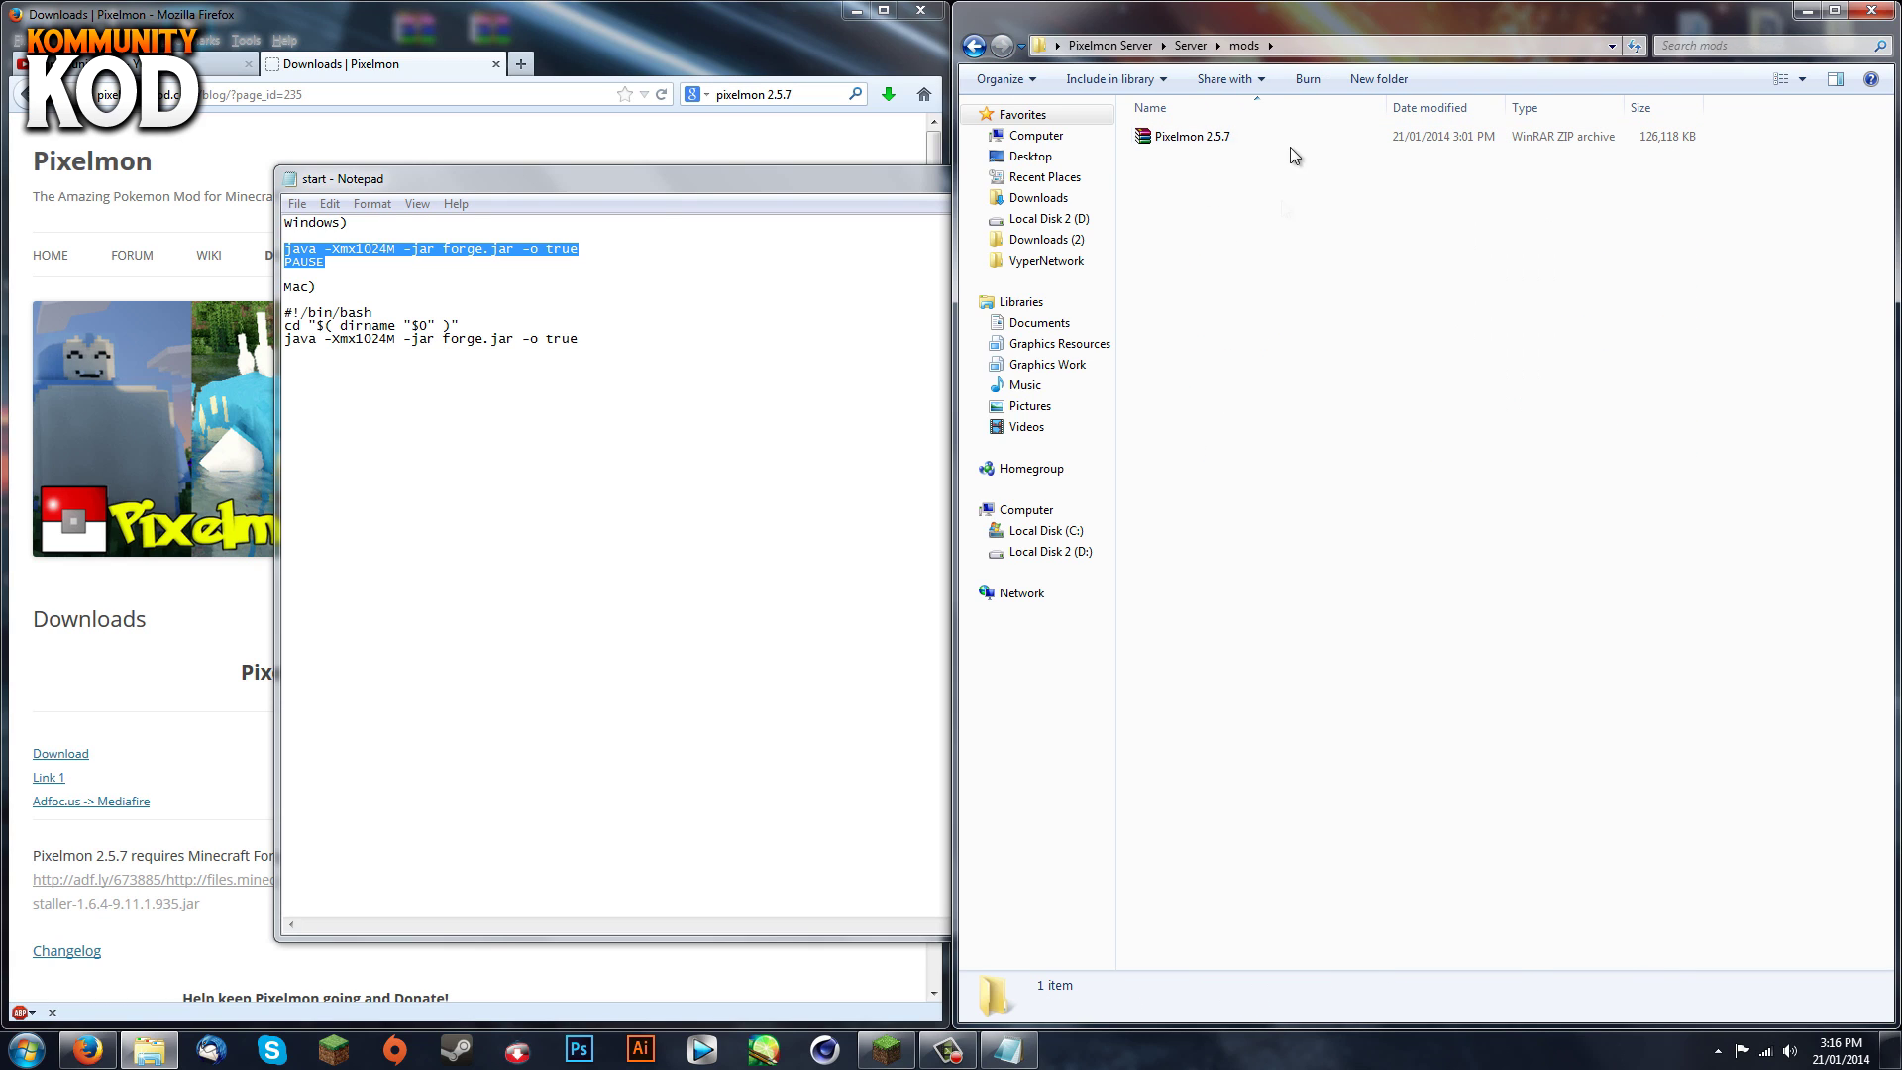
{"action": "left_click", "coordinate": [973, 46]}
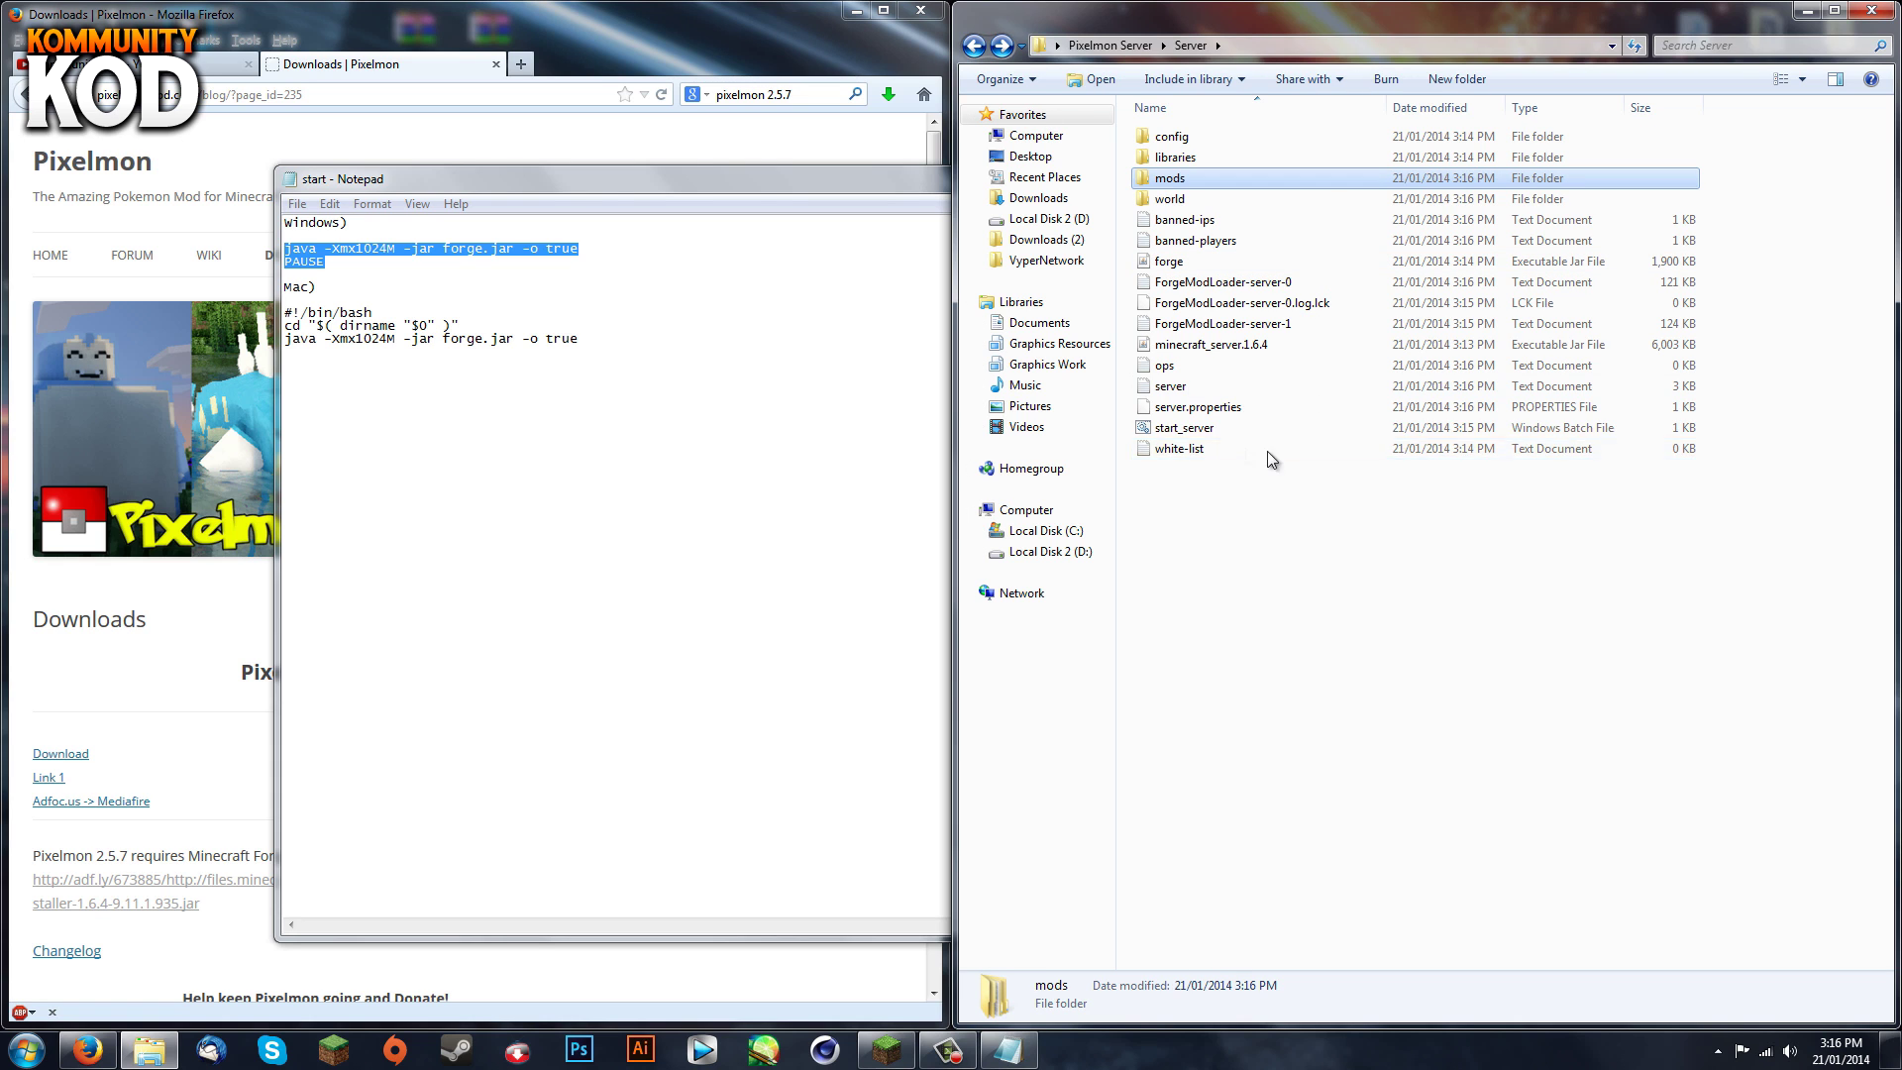
{"action": "double_click", "coordinate": [1240, 426]}
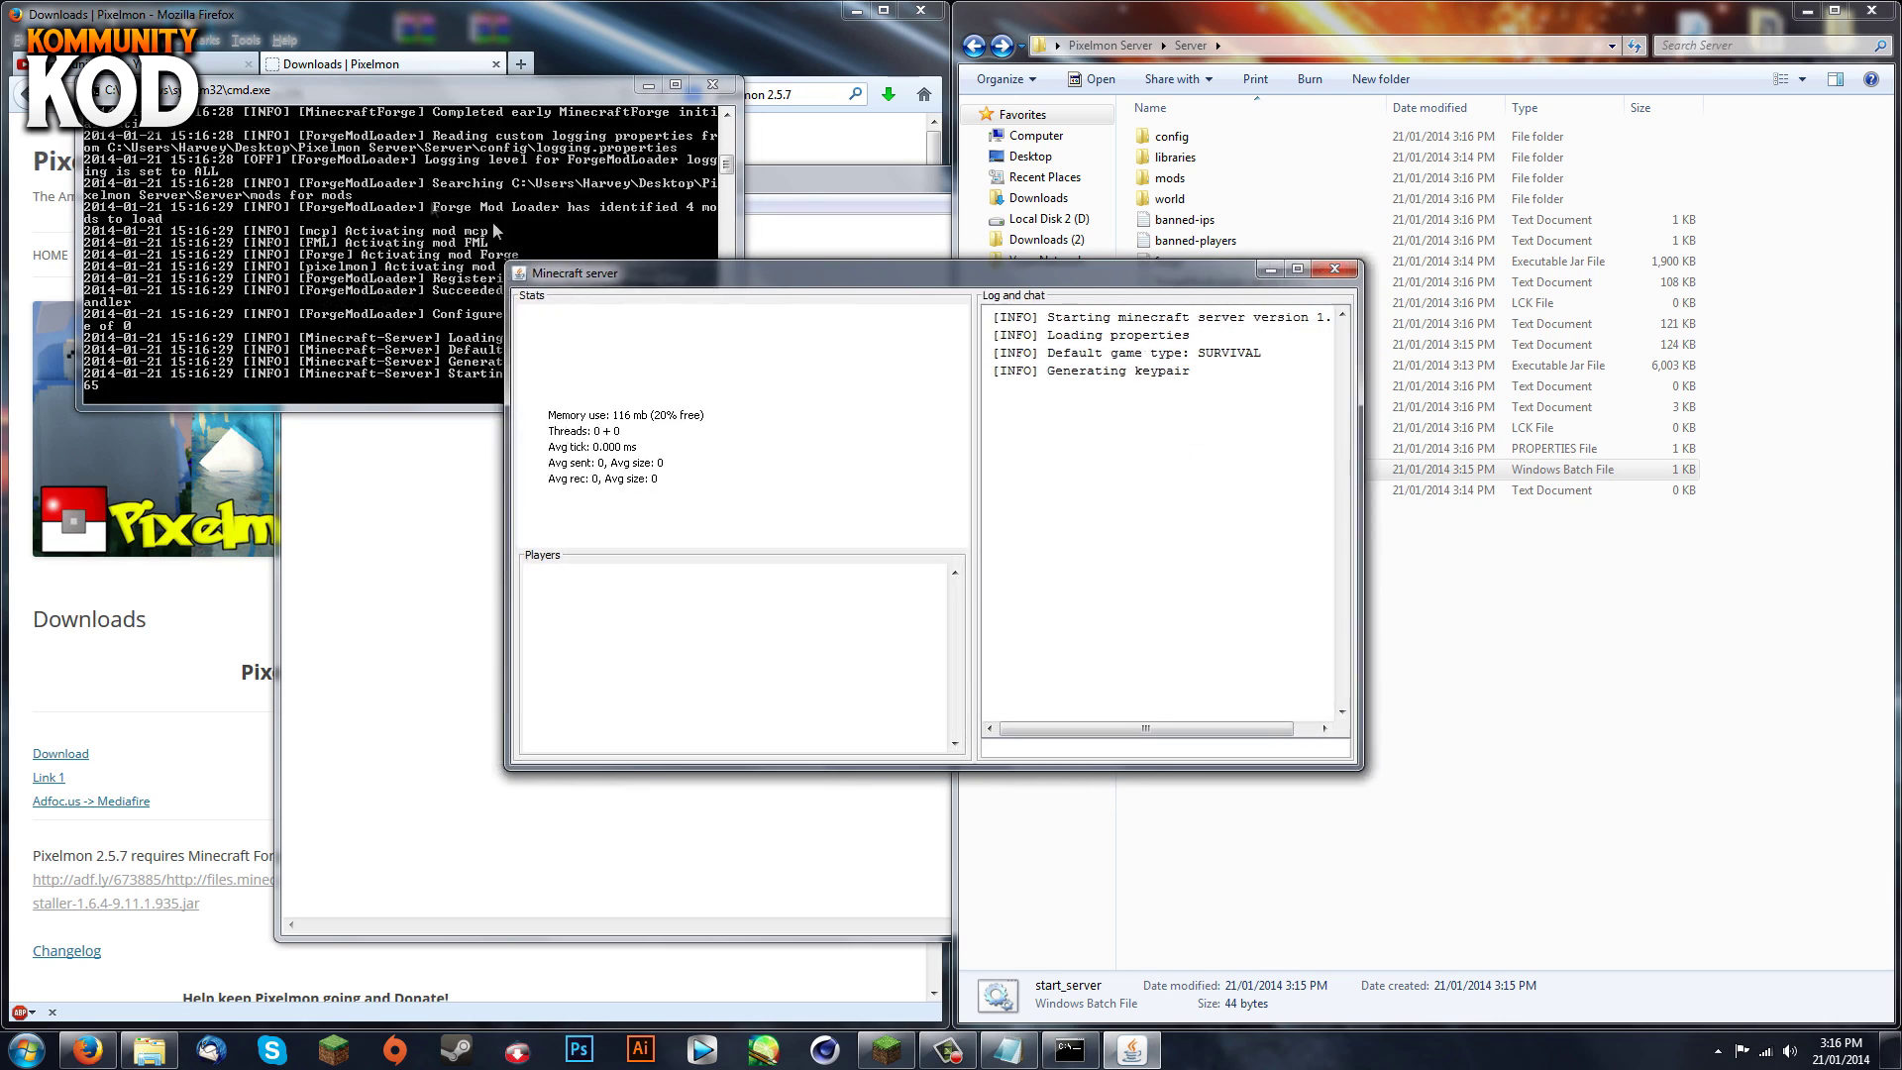
Move the Minecraft server window to the upper left while it finishes starting.
{"action": "mouse_move", "coordinate": [741, 275]}
{"action": "left_mouse_down"}
{"action": "mouse_move", "coordinate": [251, 96]}
{"action": "mouse_move", "coordinate": [295, 156]}
{"action": "left_mouse_up"}
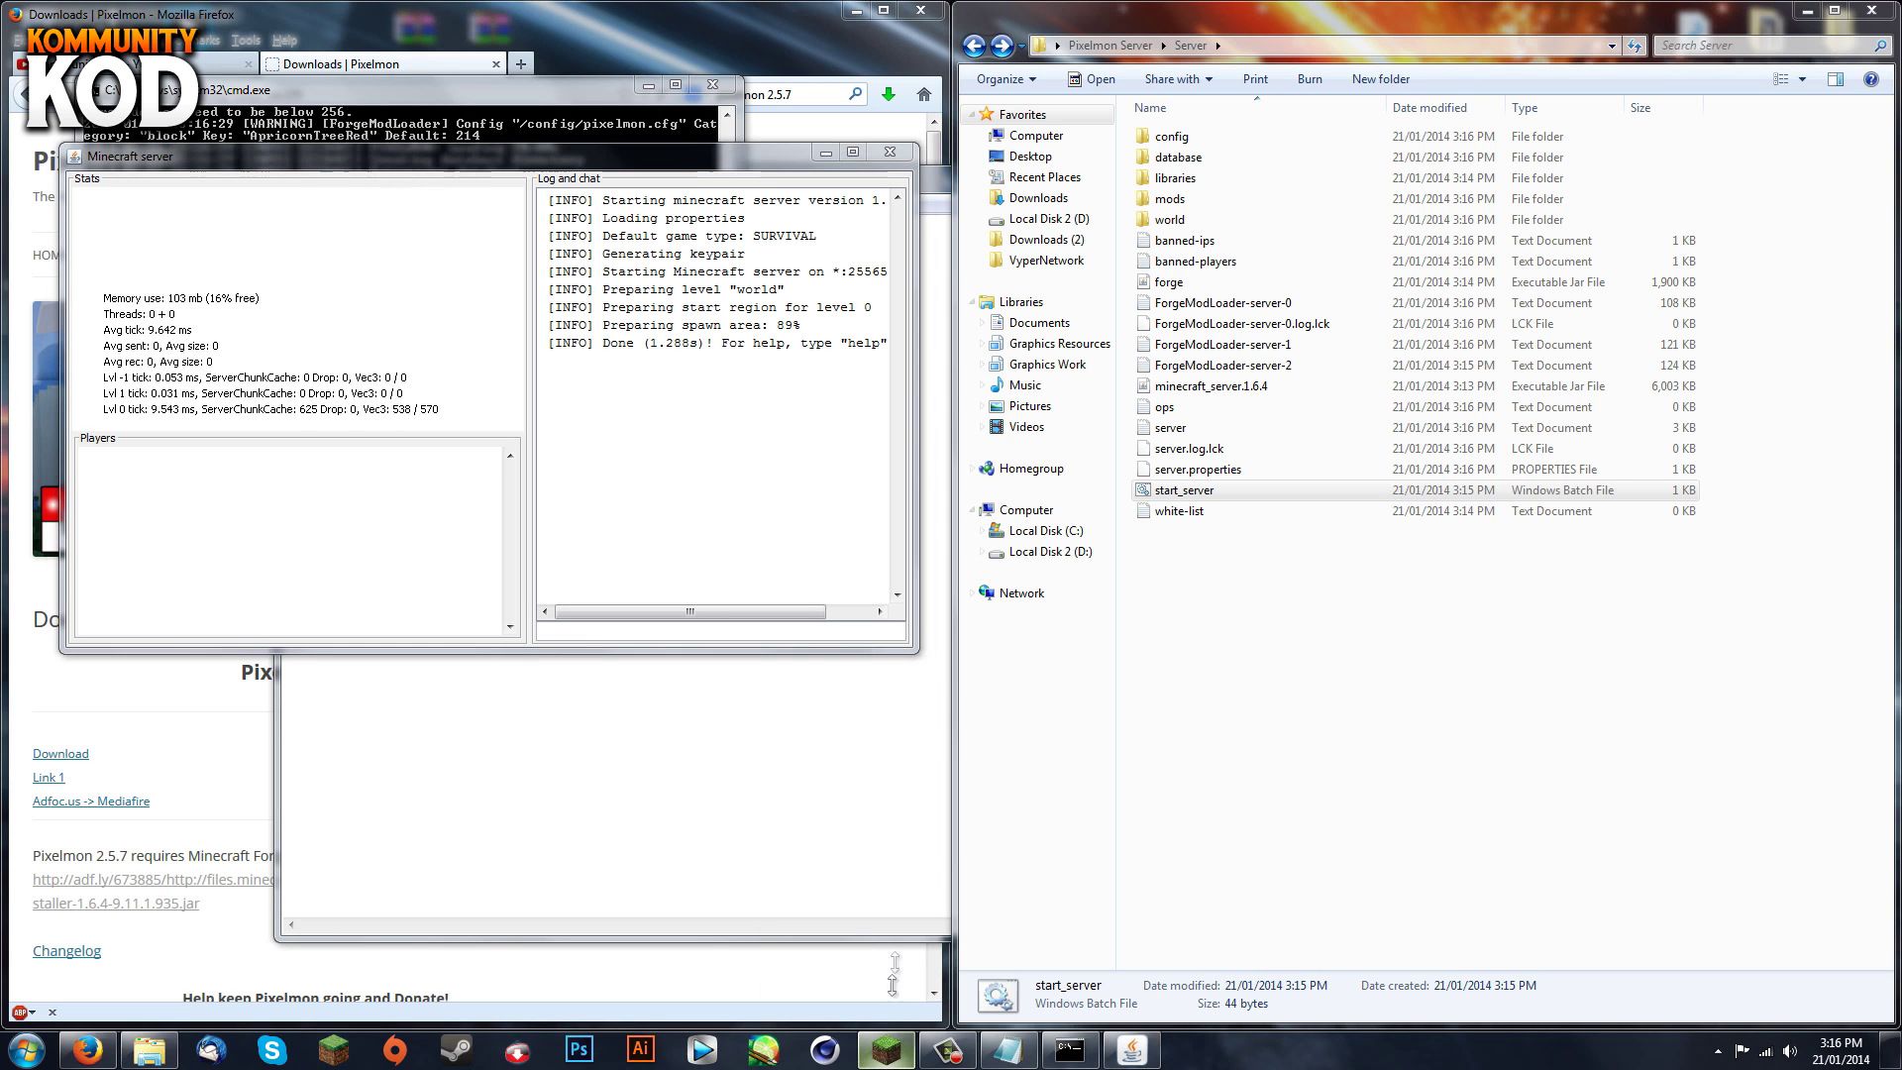
{"action": "left_click", "coordinate": [889, 1058]}
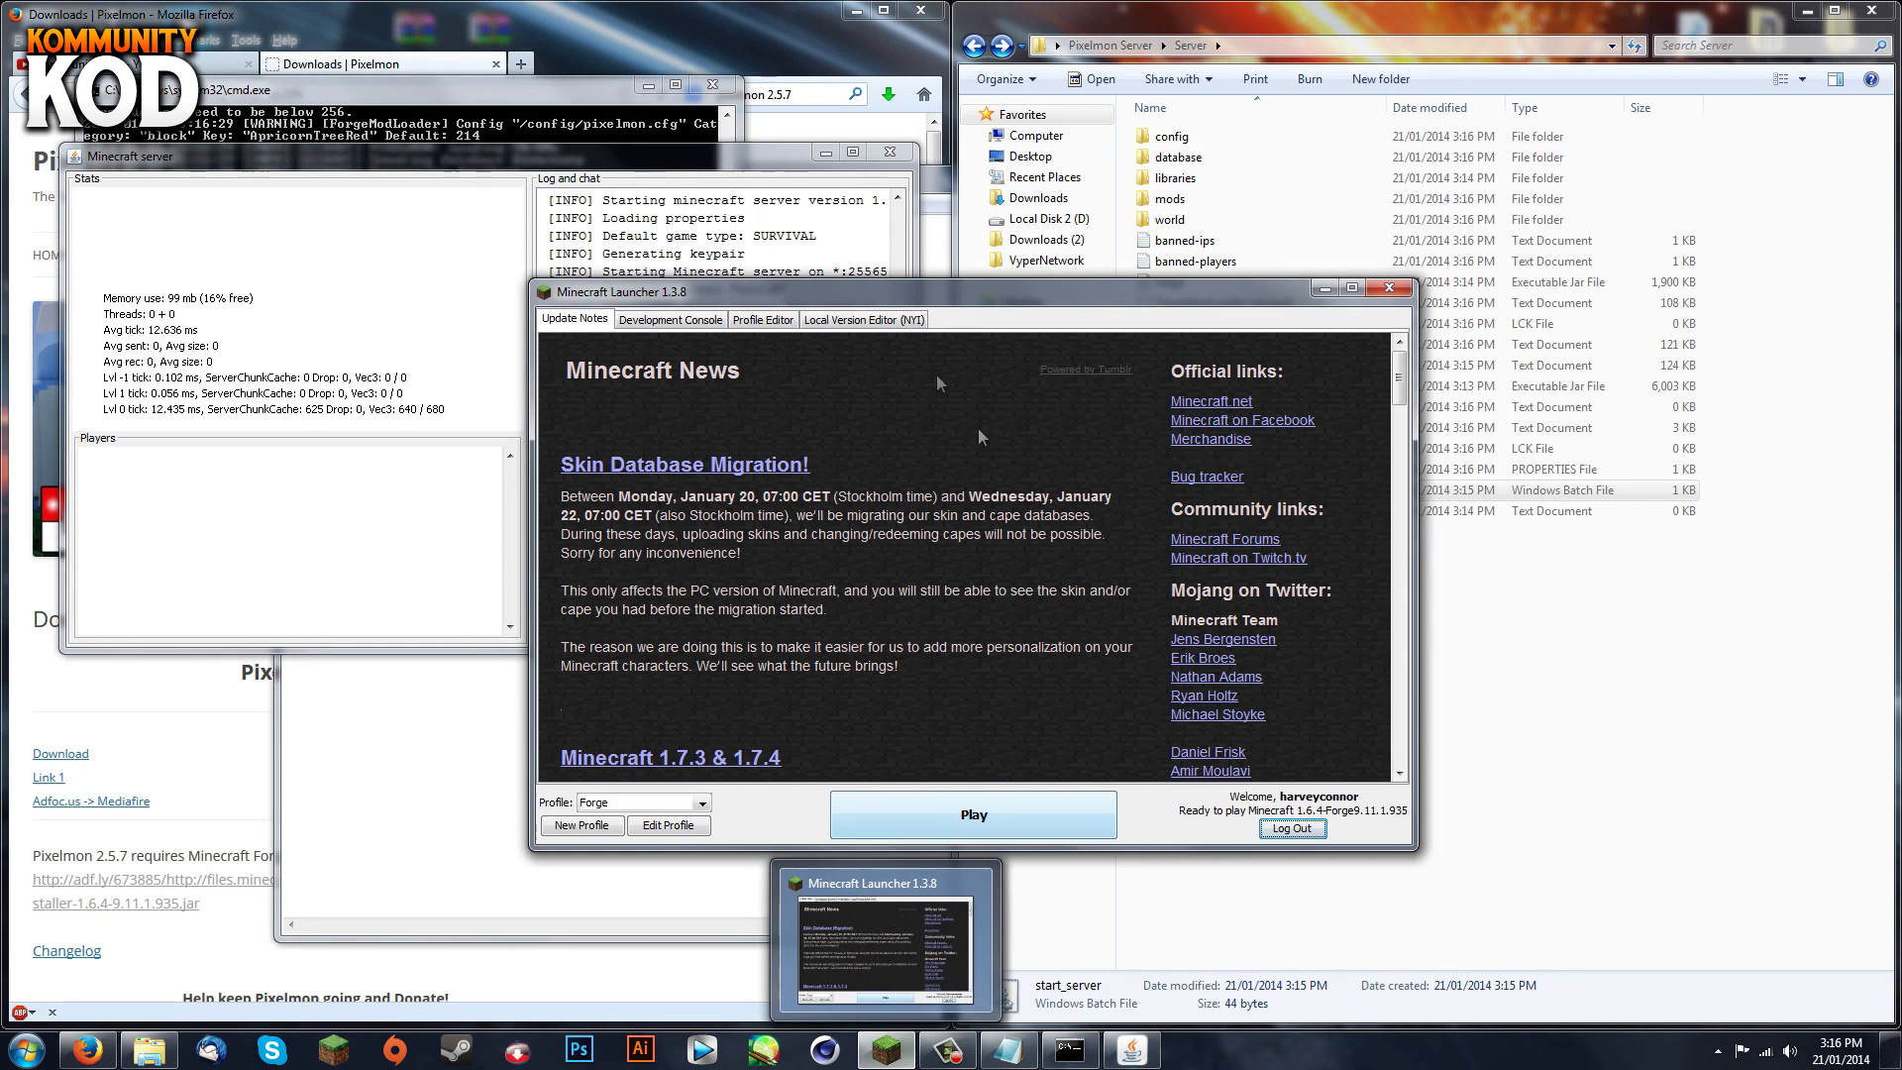
Play Minecraft 1.6.4 on the Forge profile and confirm Pixelmon 2.5.7 is among the 4 loaded mods.
{"action": "left_click", "coordinate": [947, 818]}
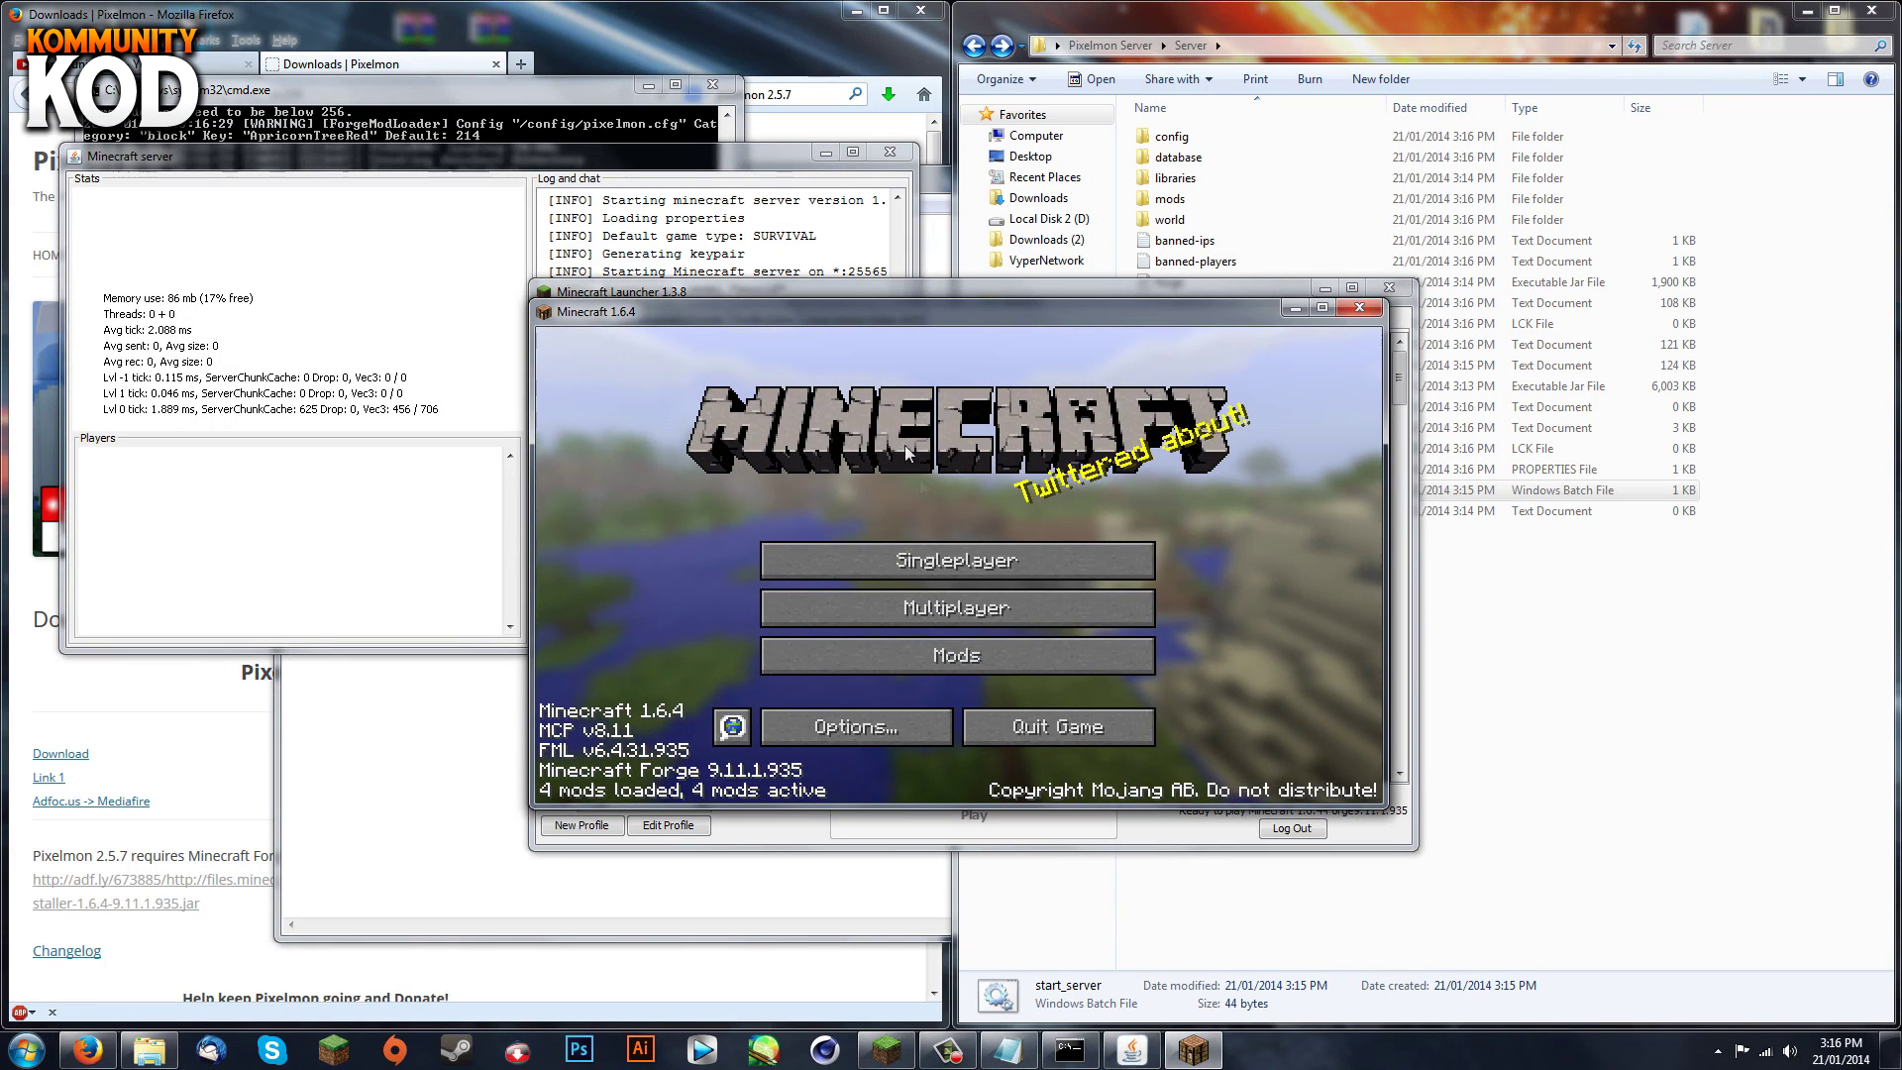
{"action": "left_click", "coordinate": [941, 660]}
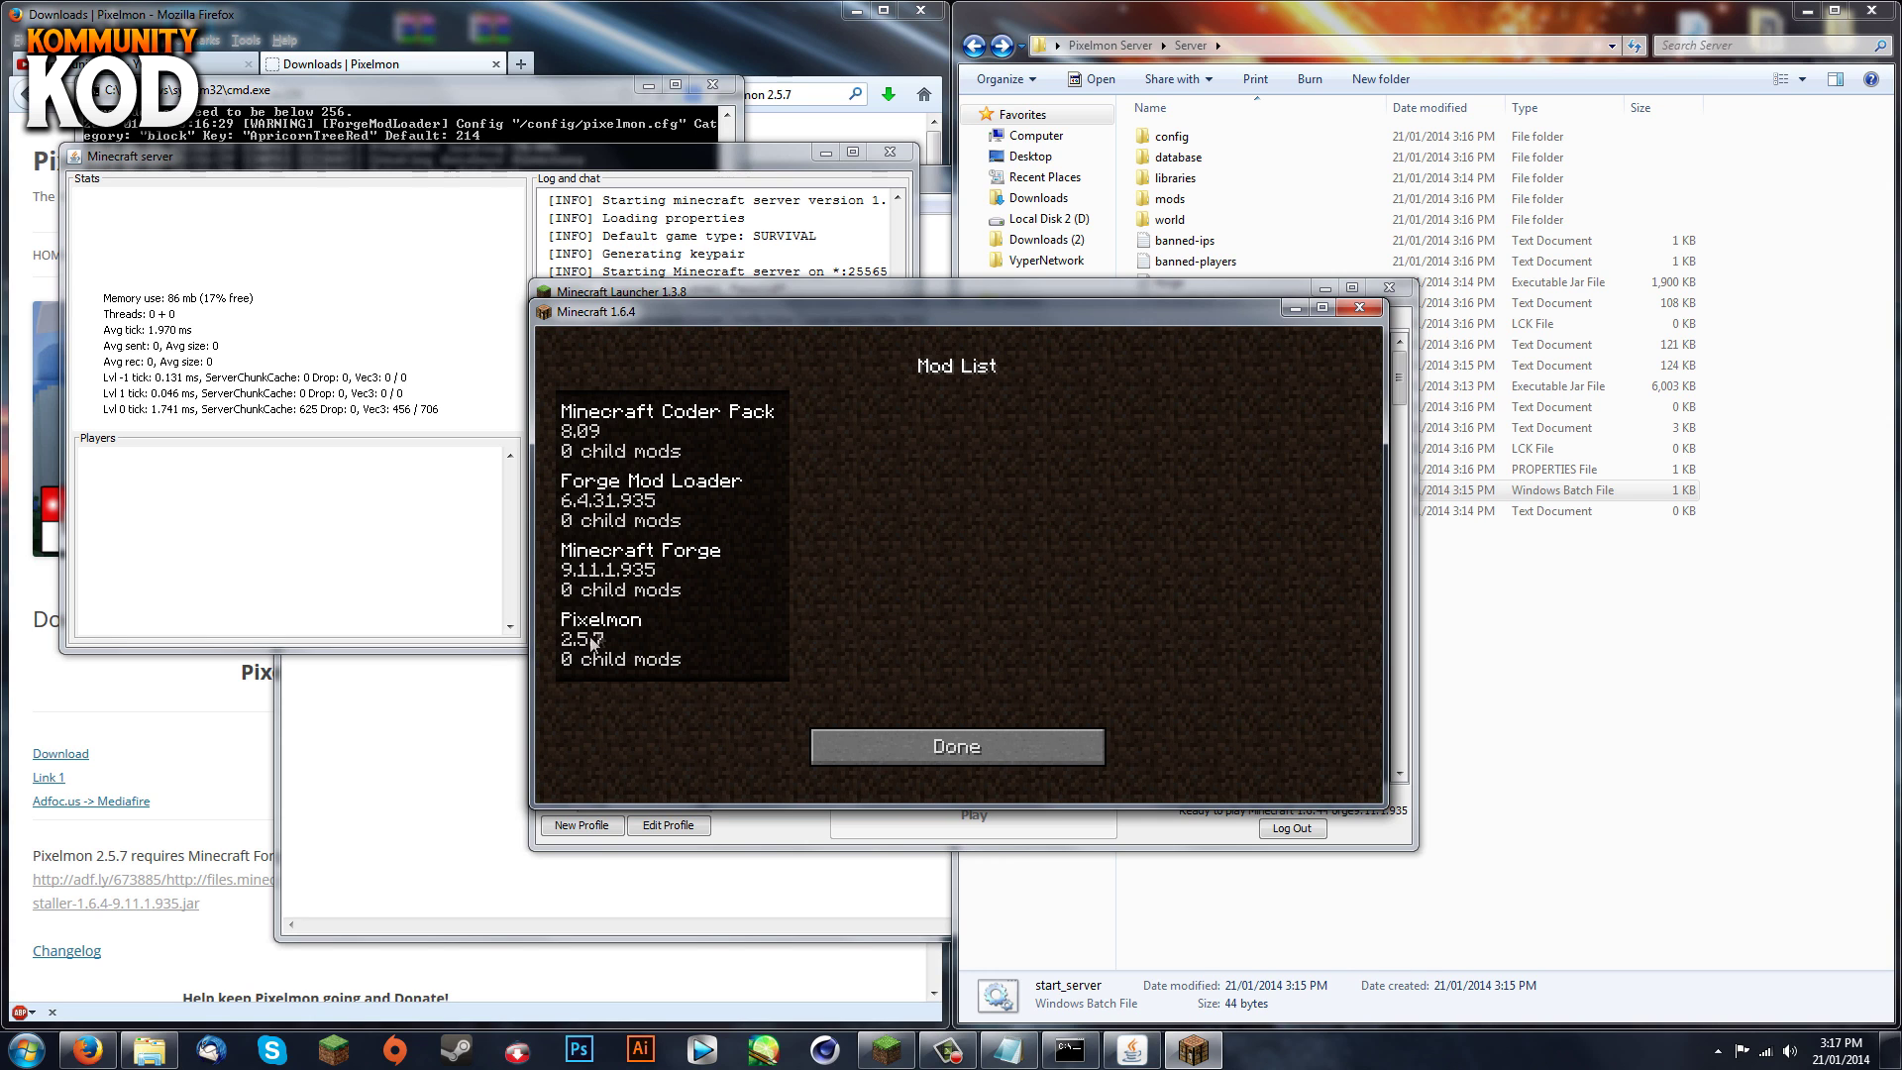
{"action": "left_click", "coordinate": [924, 755]}
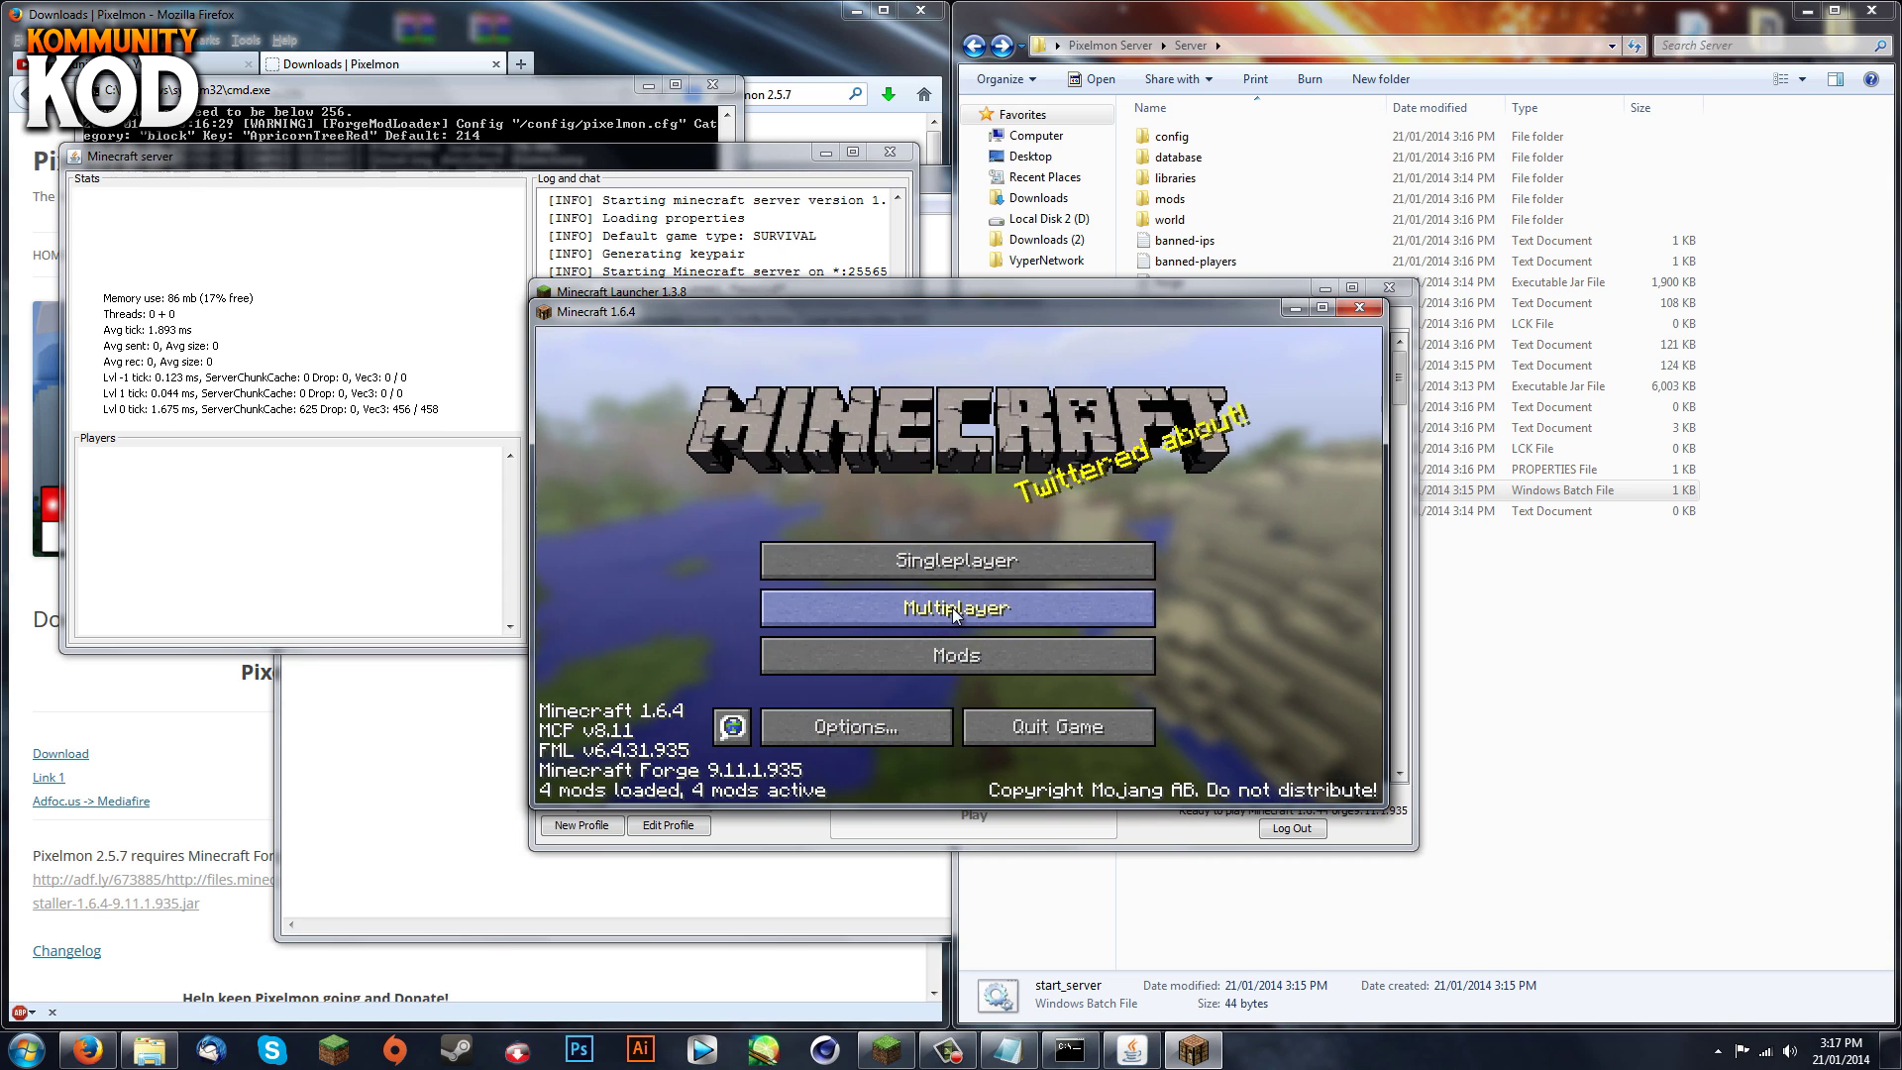
Add a new multiplayer server entry with the address localhost.
{"action": "left_click", "coordinate": [953, 608]}
{"action": "left_click", "coordinate": [1161, 721]}
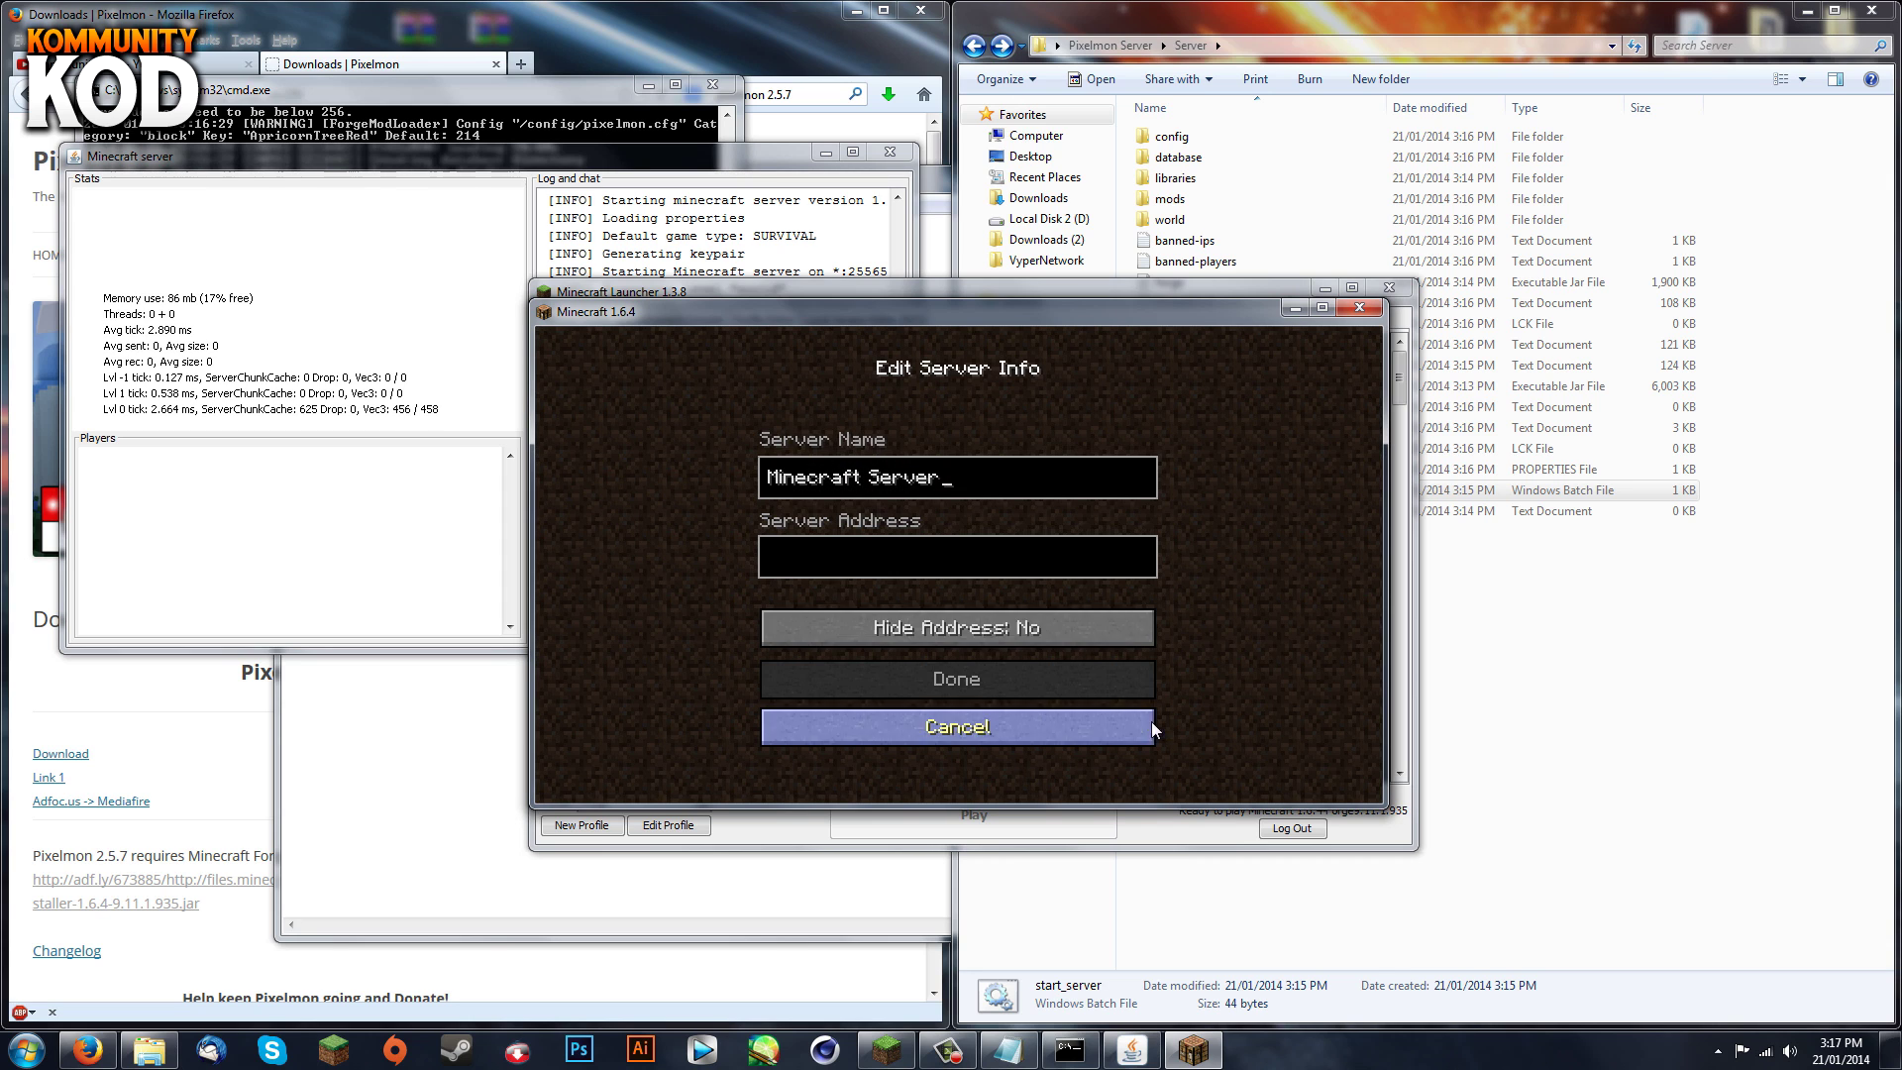
{"action": "left_click", "coordinate": [840, 561]}
{"action": "type", "text": "1"}
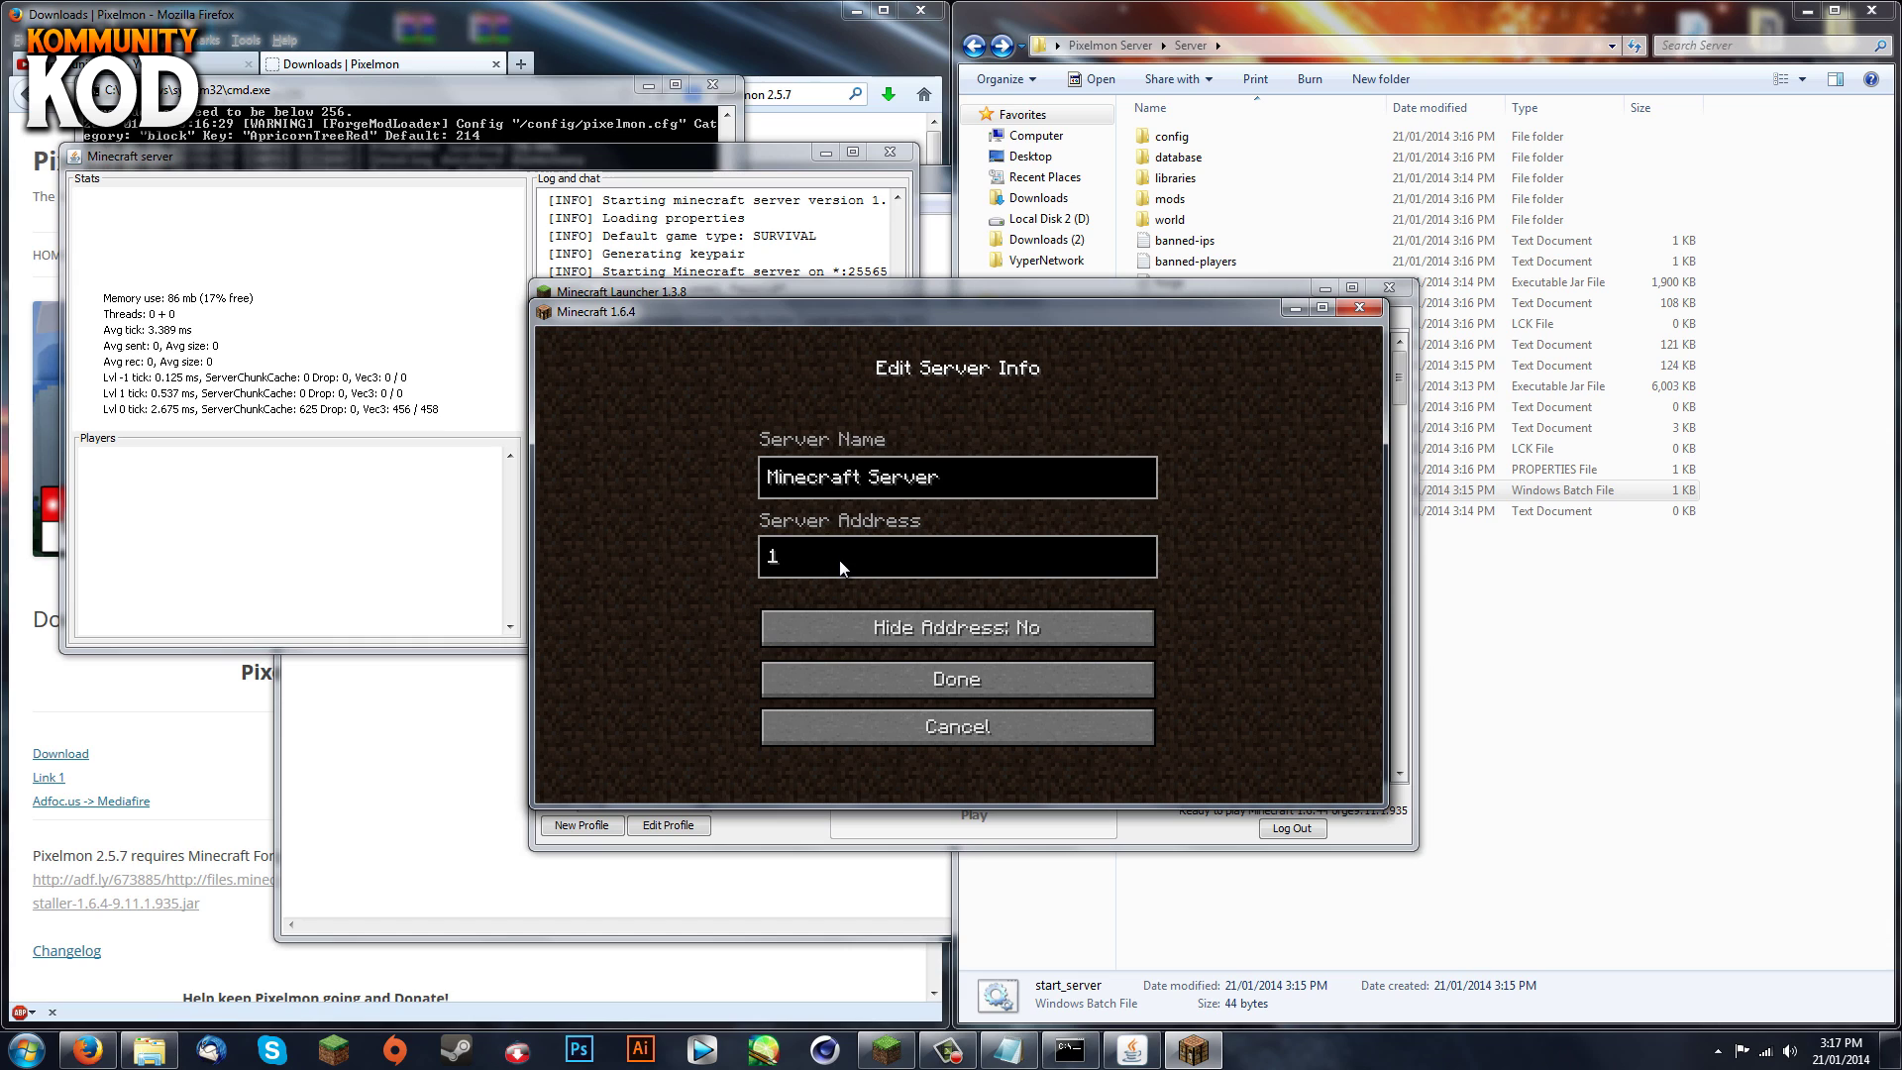
{"action": "key", "text": "BackSpace"}
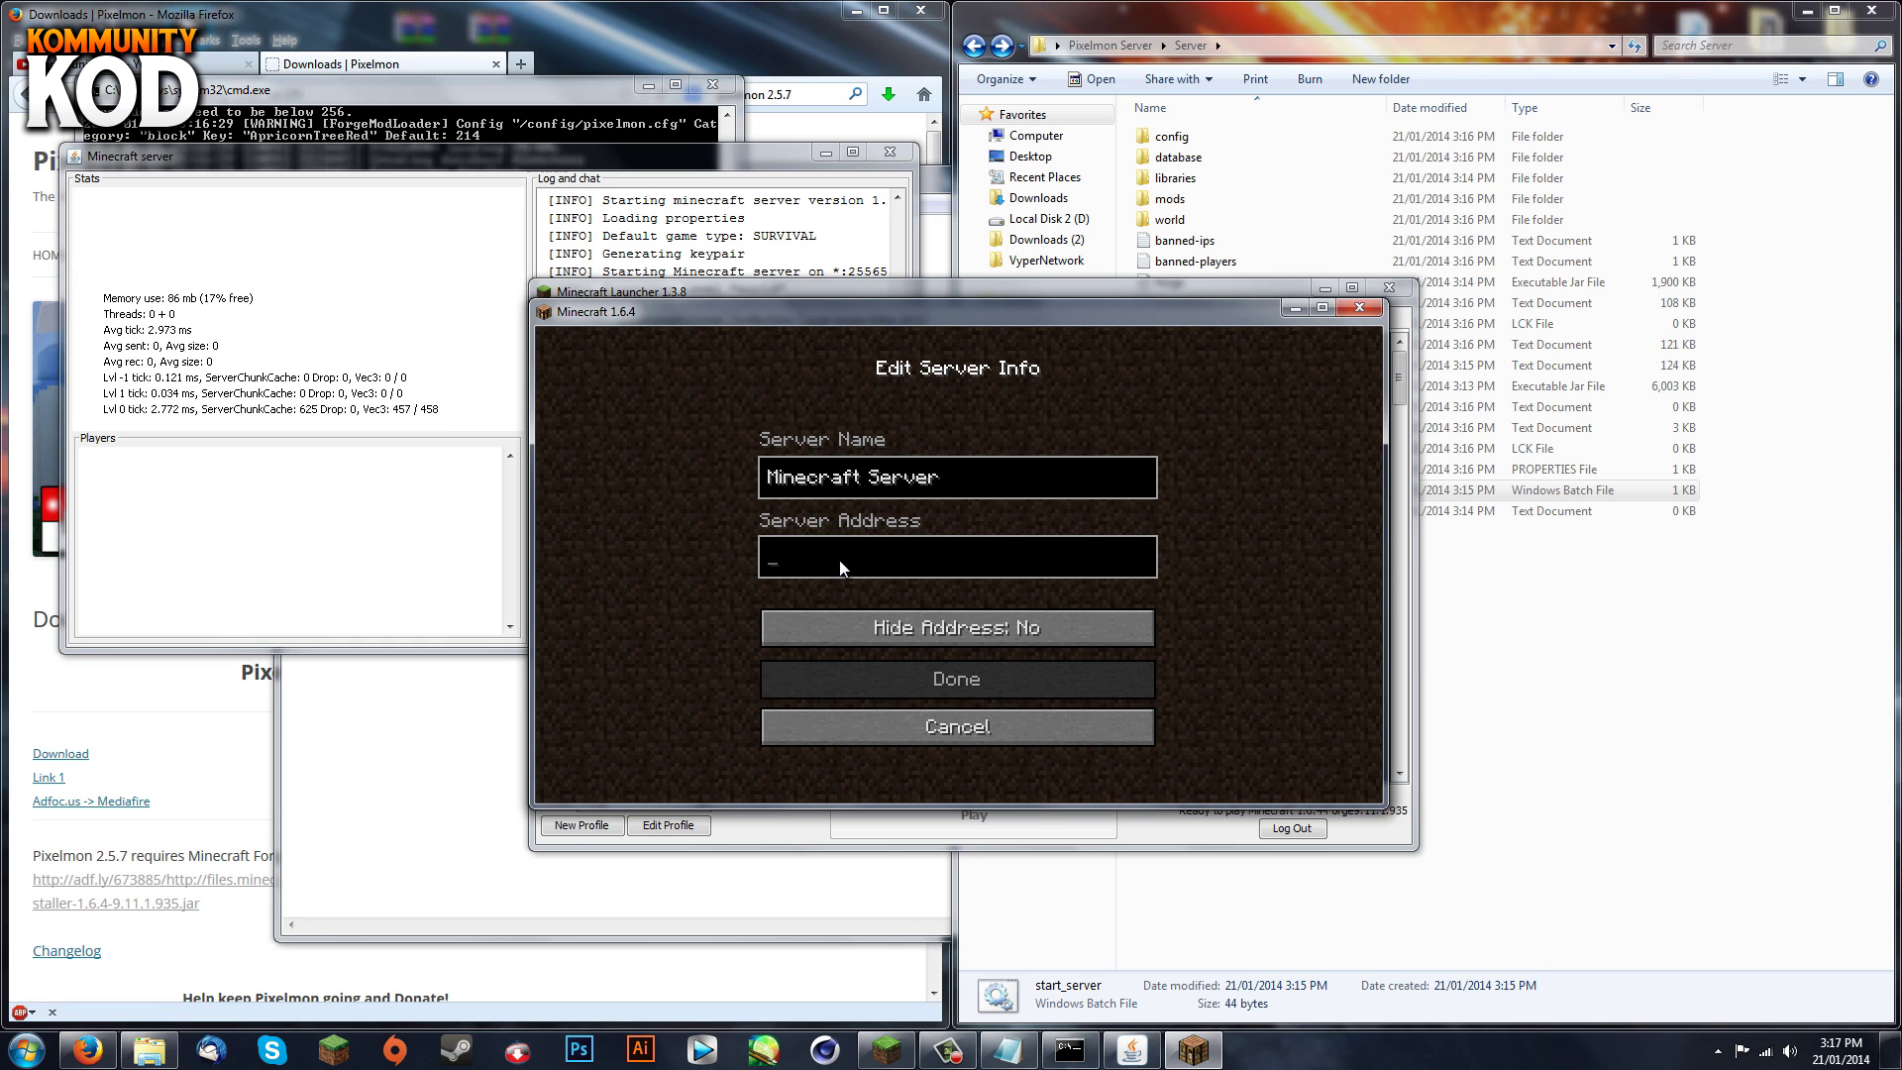
{"action": "type", "text": "l"}
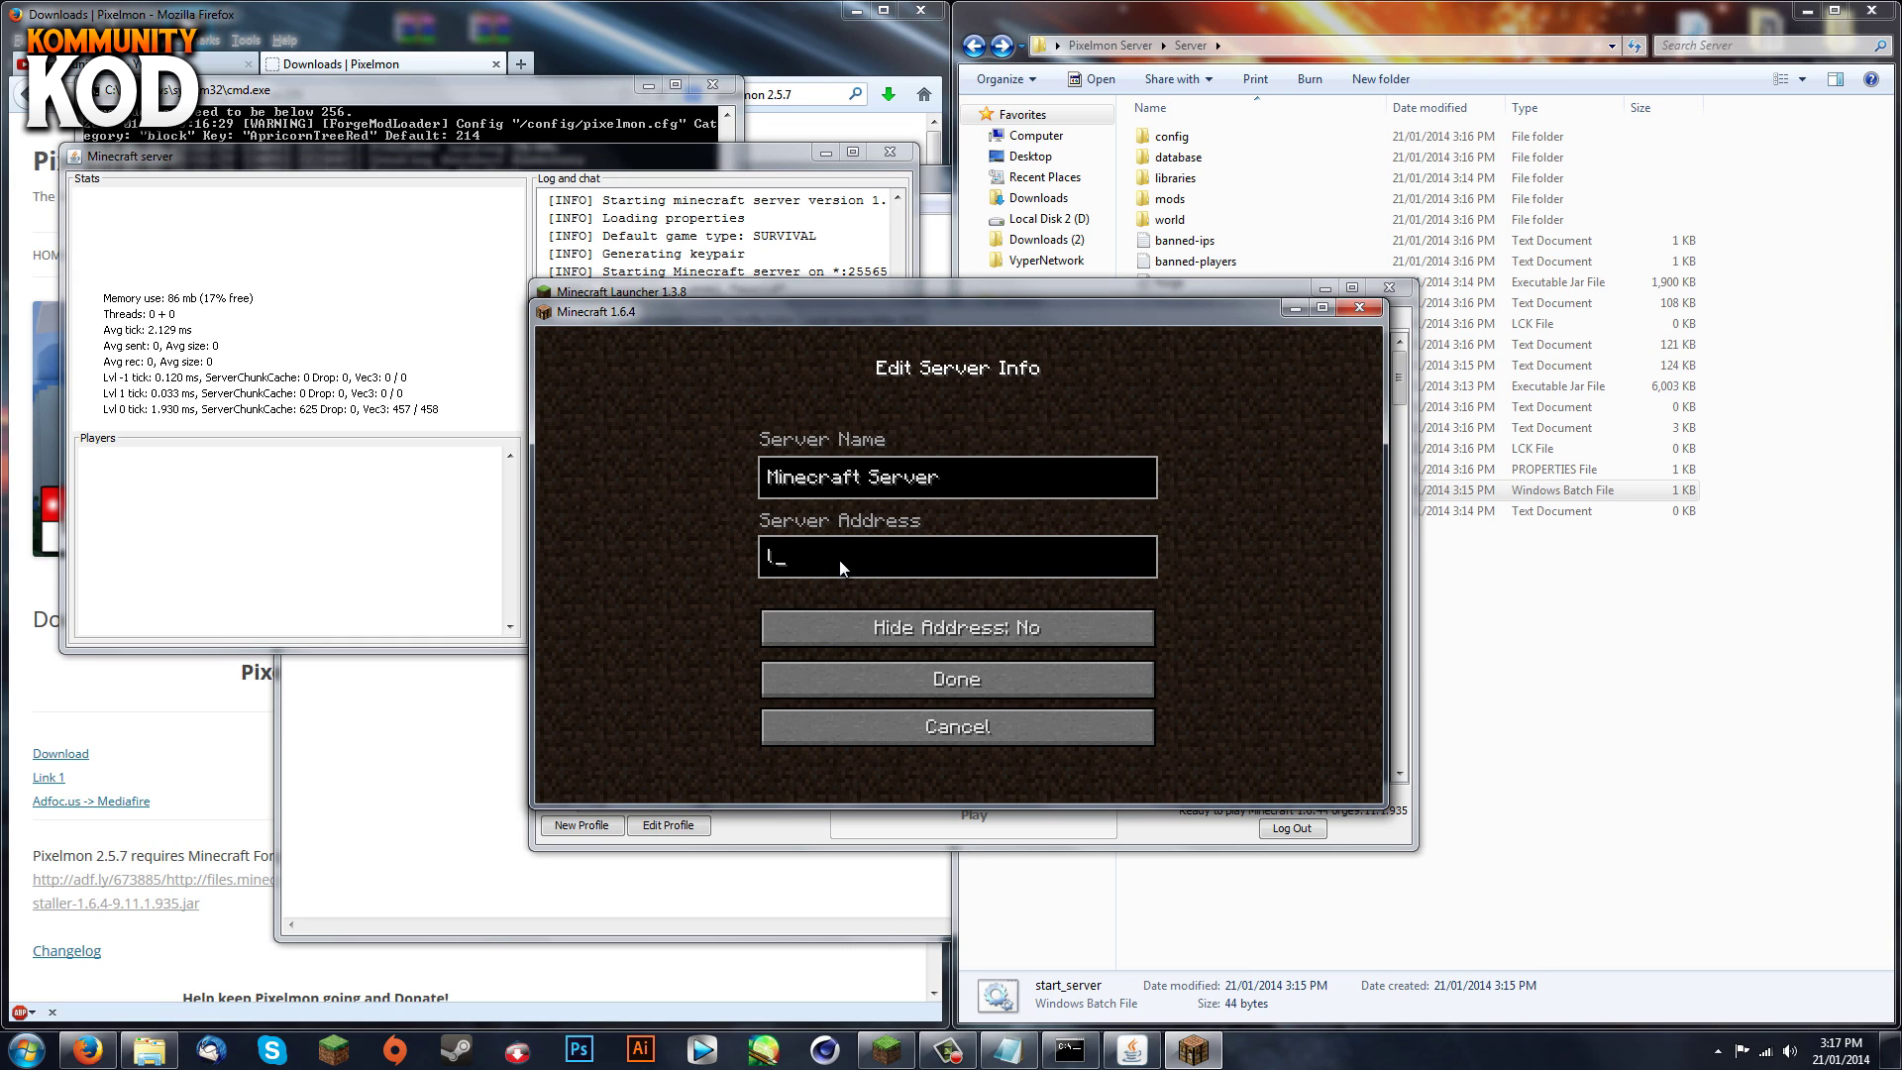
{"action": "type", "text": "host"}
Save the localhost entry, select Minecraft Server in the list and join it.
{"action": "left_click", "coordinate": [942, 659]}
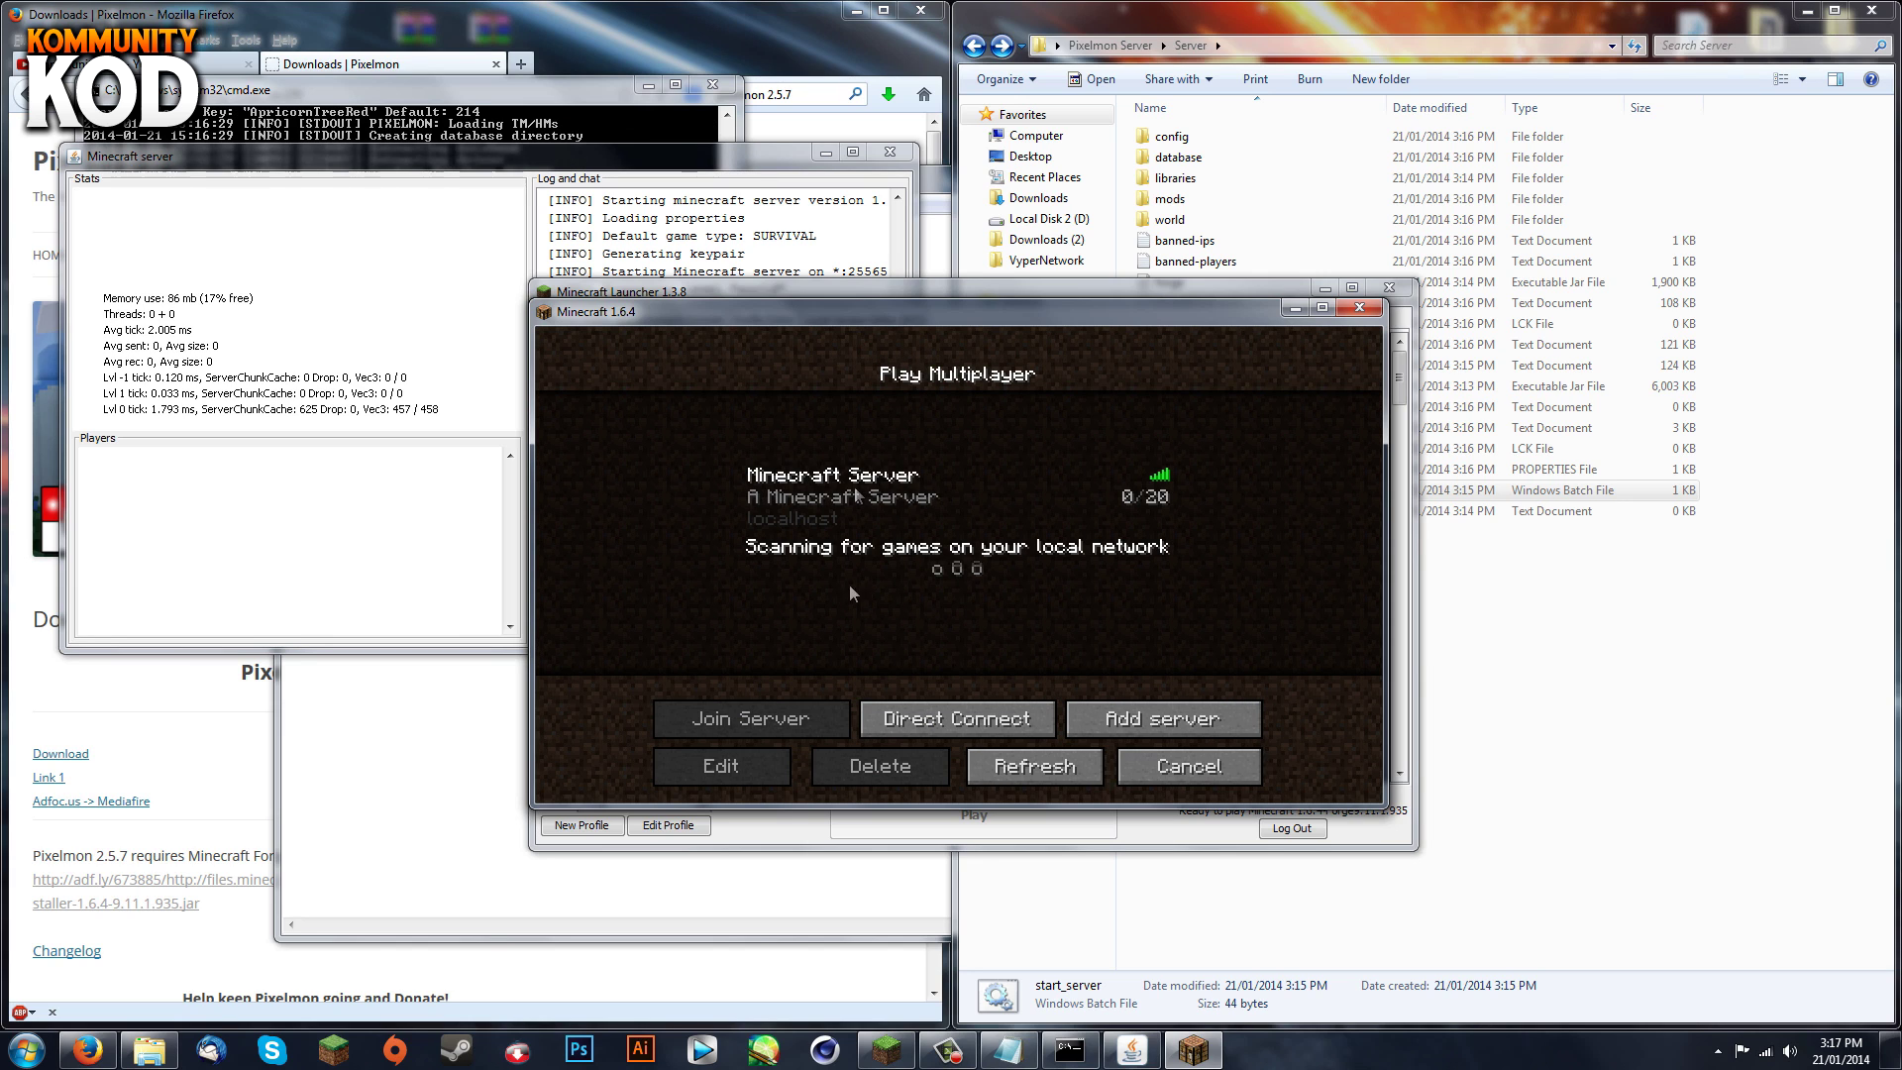
{"action": "left_click", "coordinate": [779, 500]}
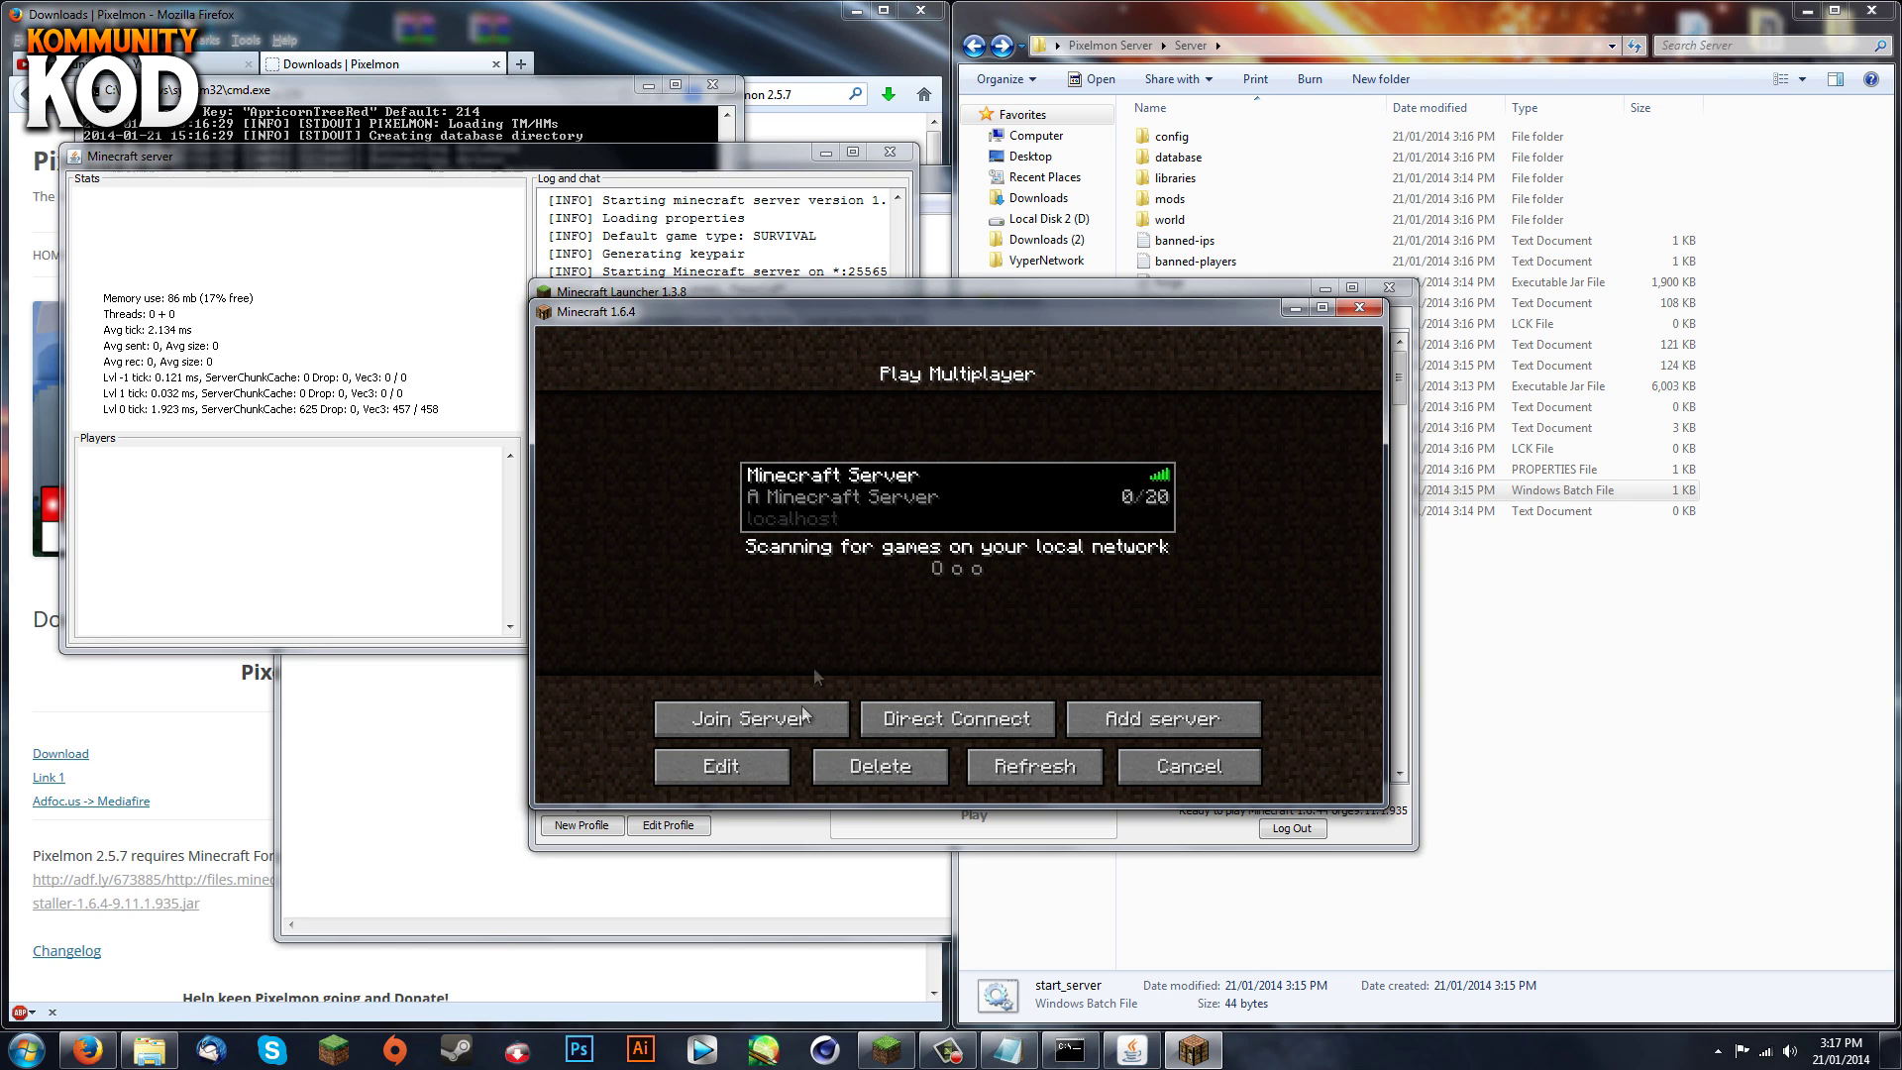
{"action": "left_click", "coordinate": [743, 718]}
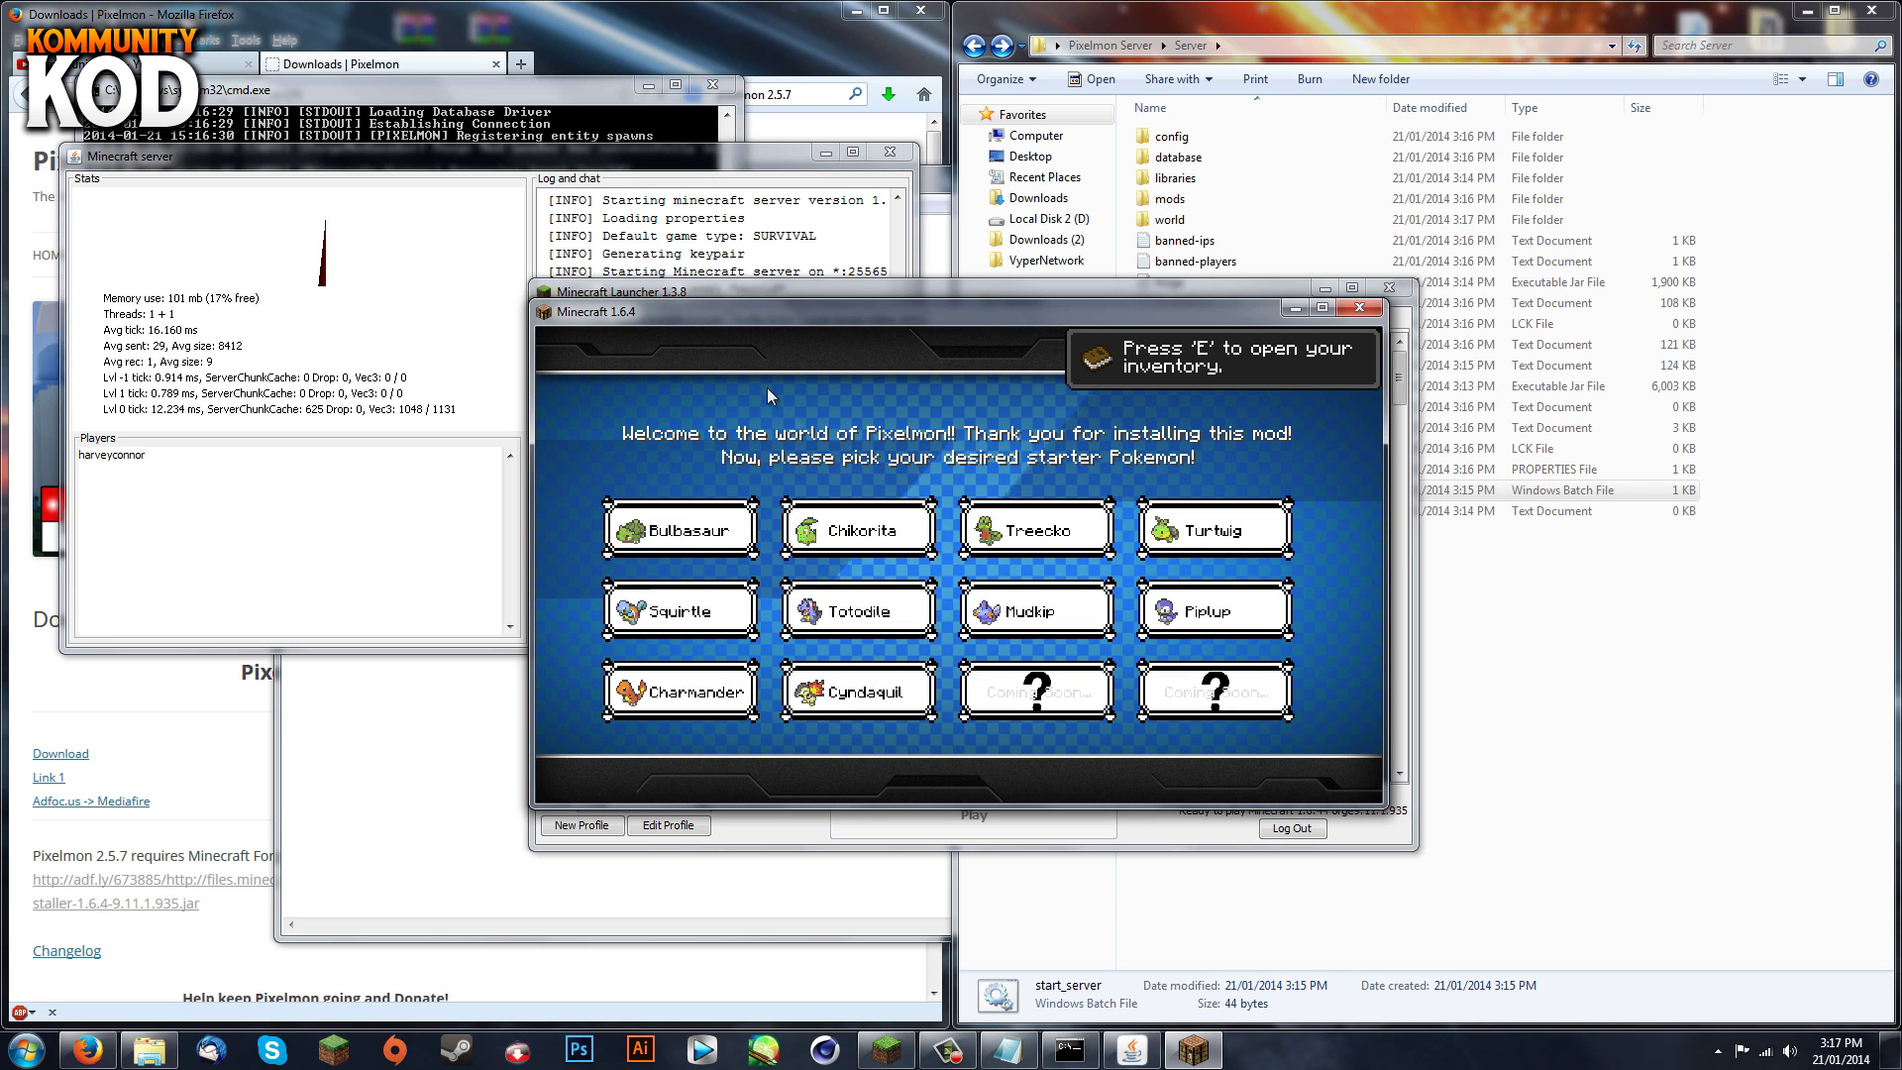
Pick Bulbasaur as the starter Pokémon, then walk past the spruce tree onto the snowfield.
{"action": "left_click", "coordinate": [686, 532]}
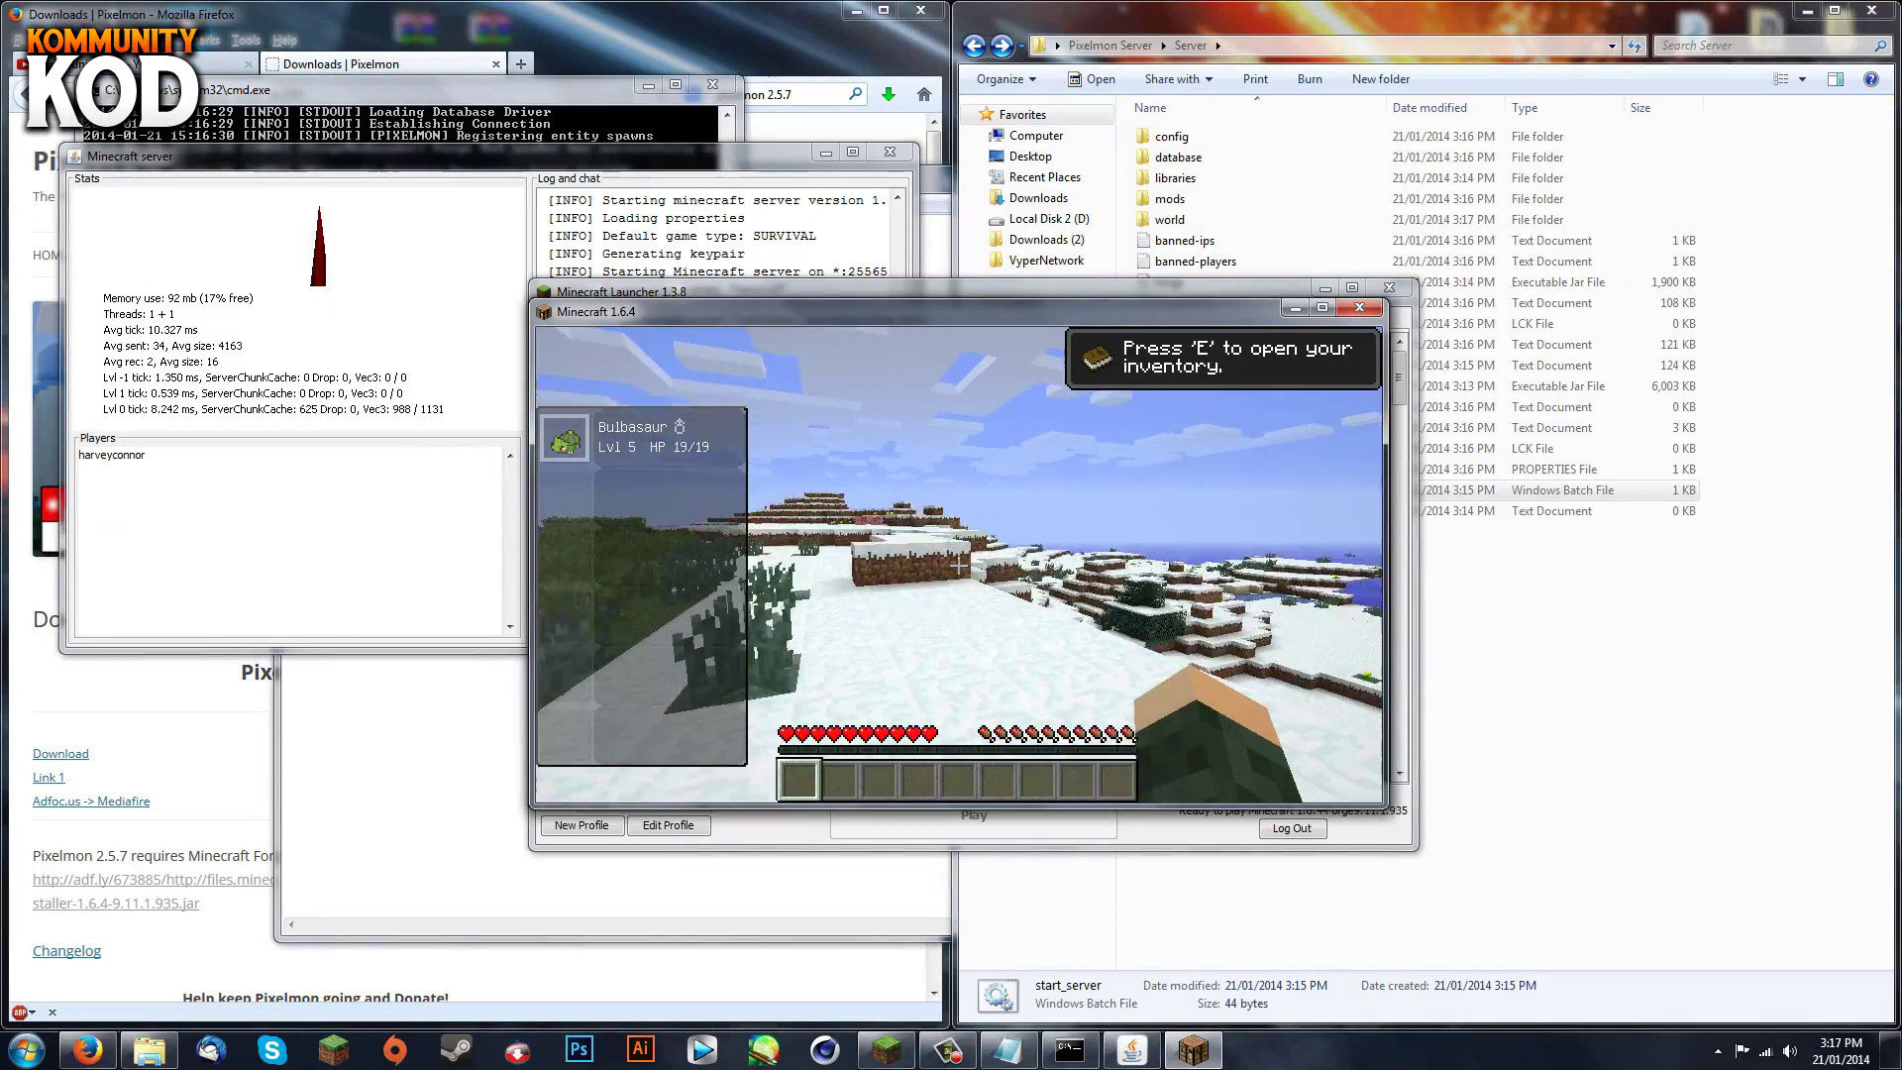
{"action": "key", "text": "w"}
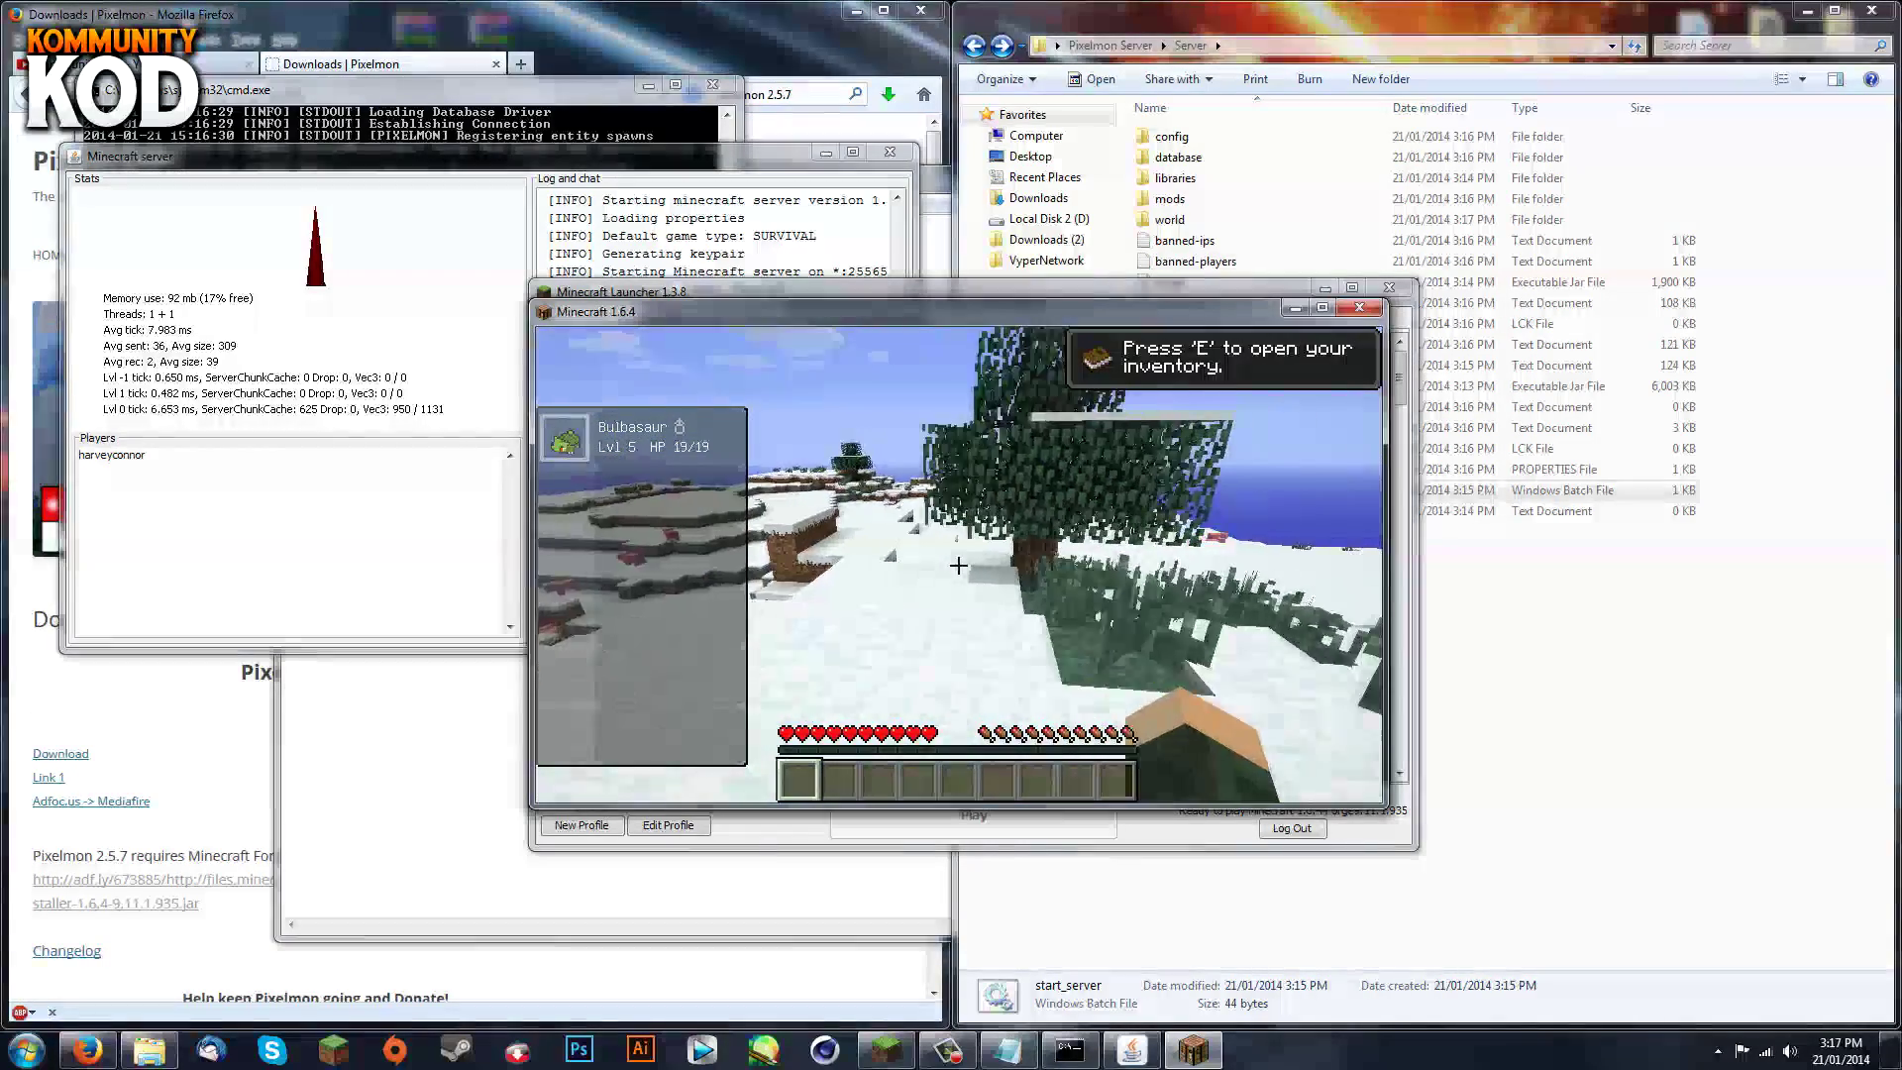
{"action": "key", "text": "w"}
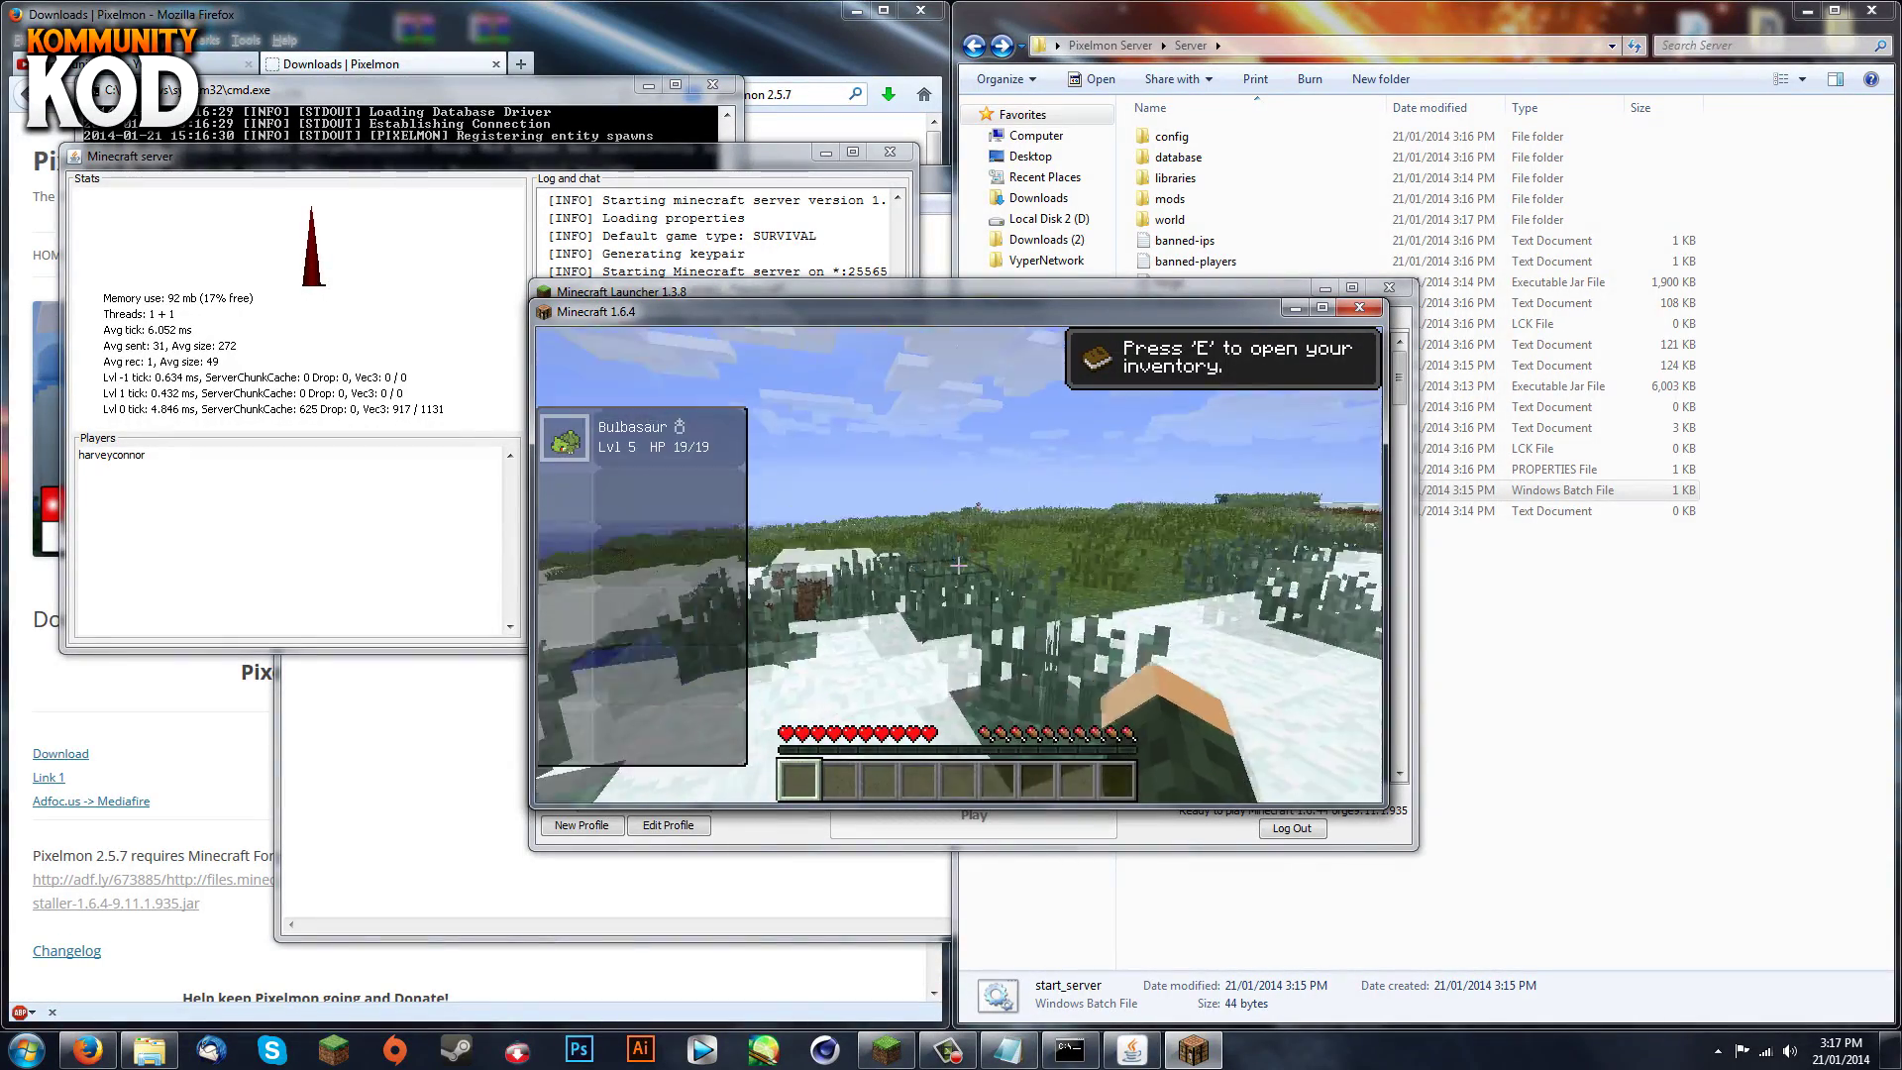
{"action": "key", "text": "w"}
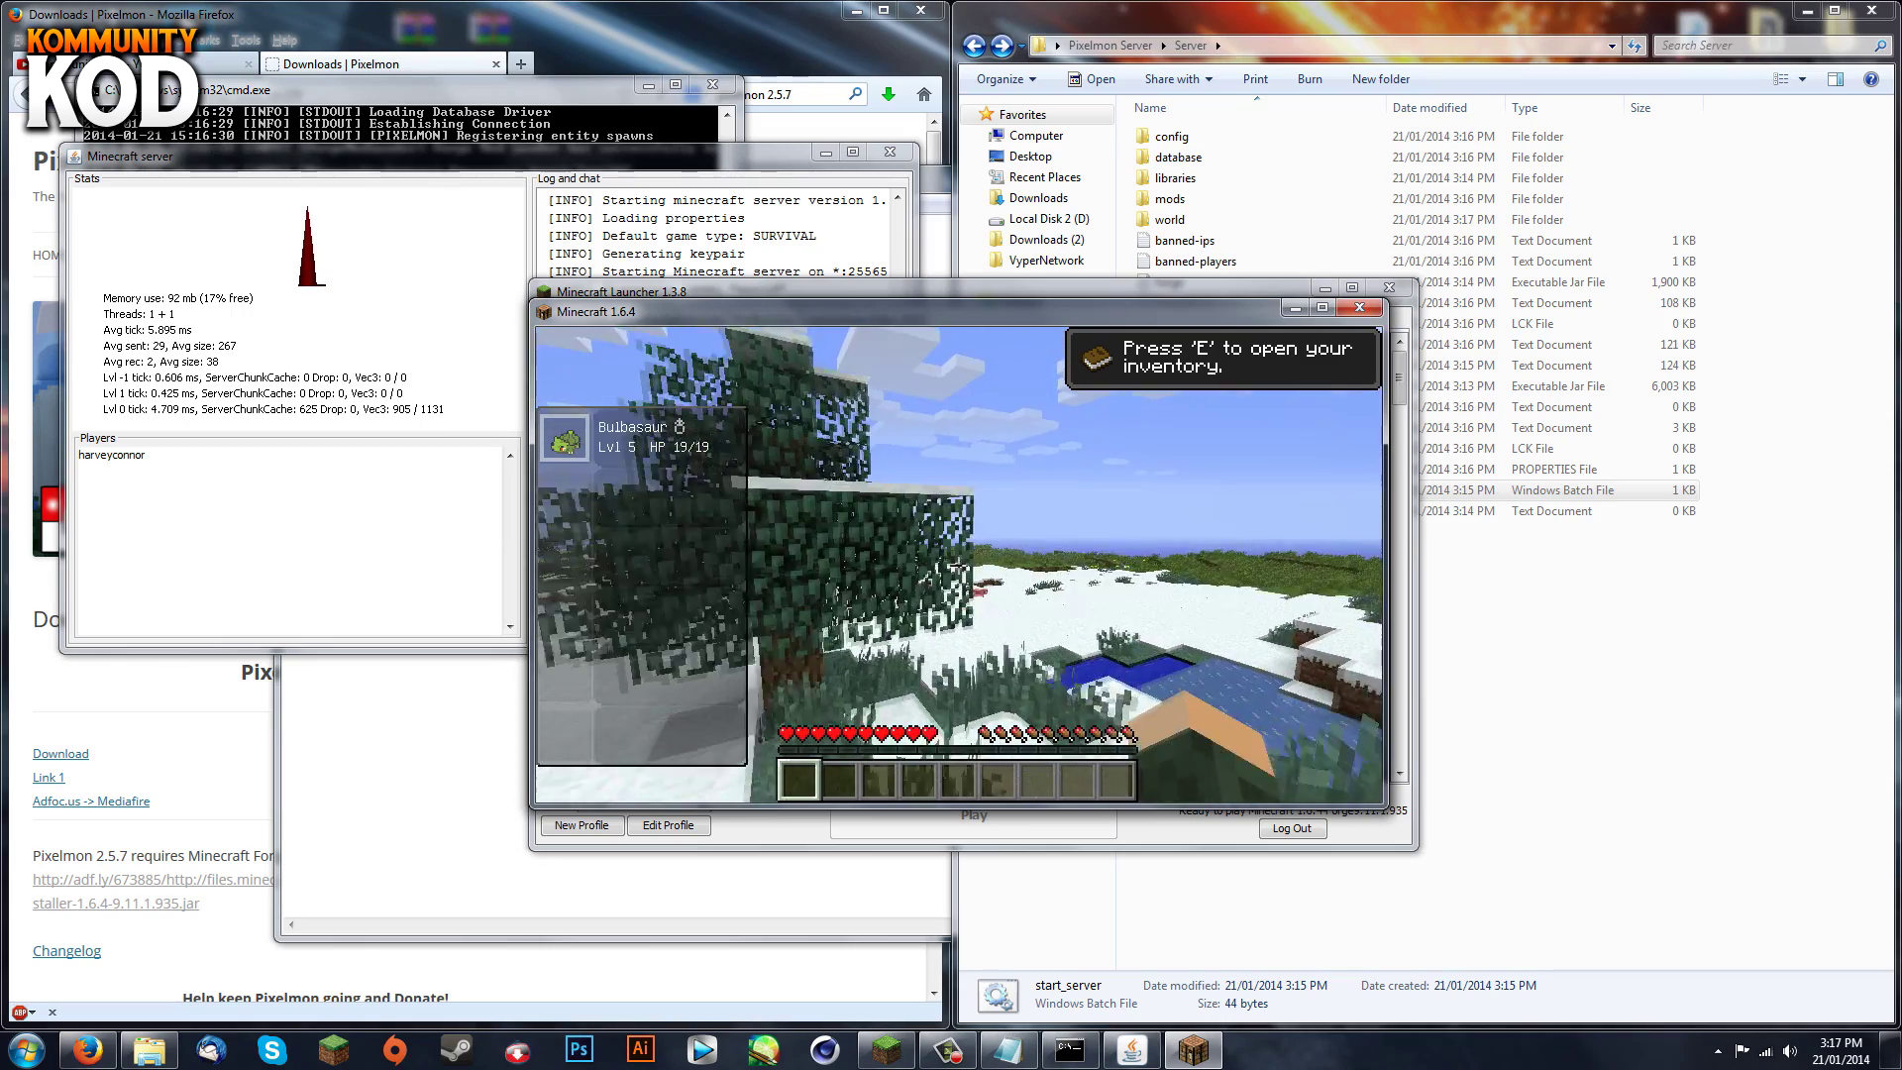
{"action": "key", "text": "w"}
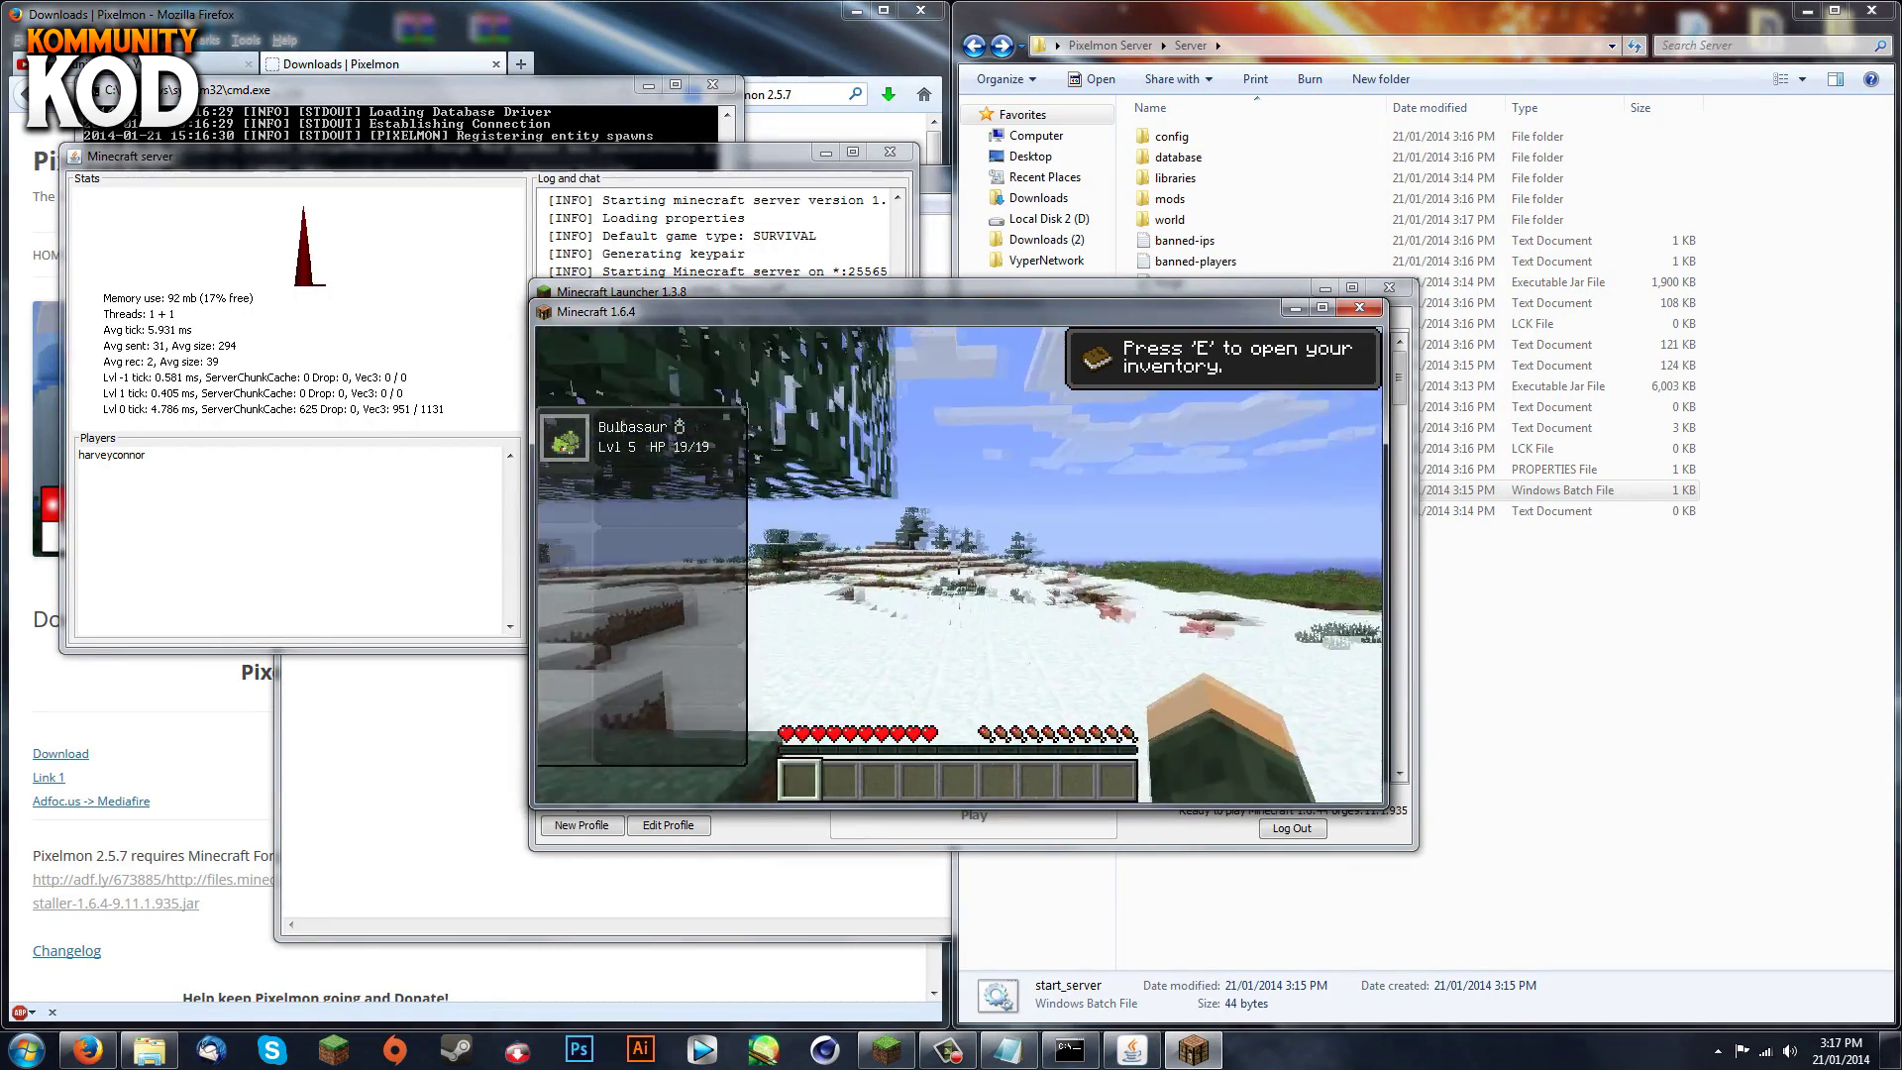
{"action": "key", "text": "w"}
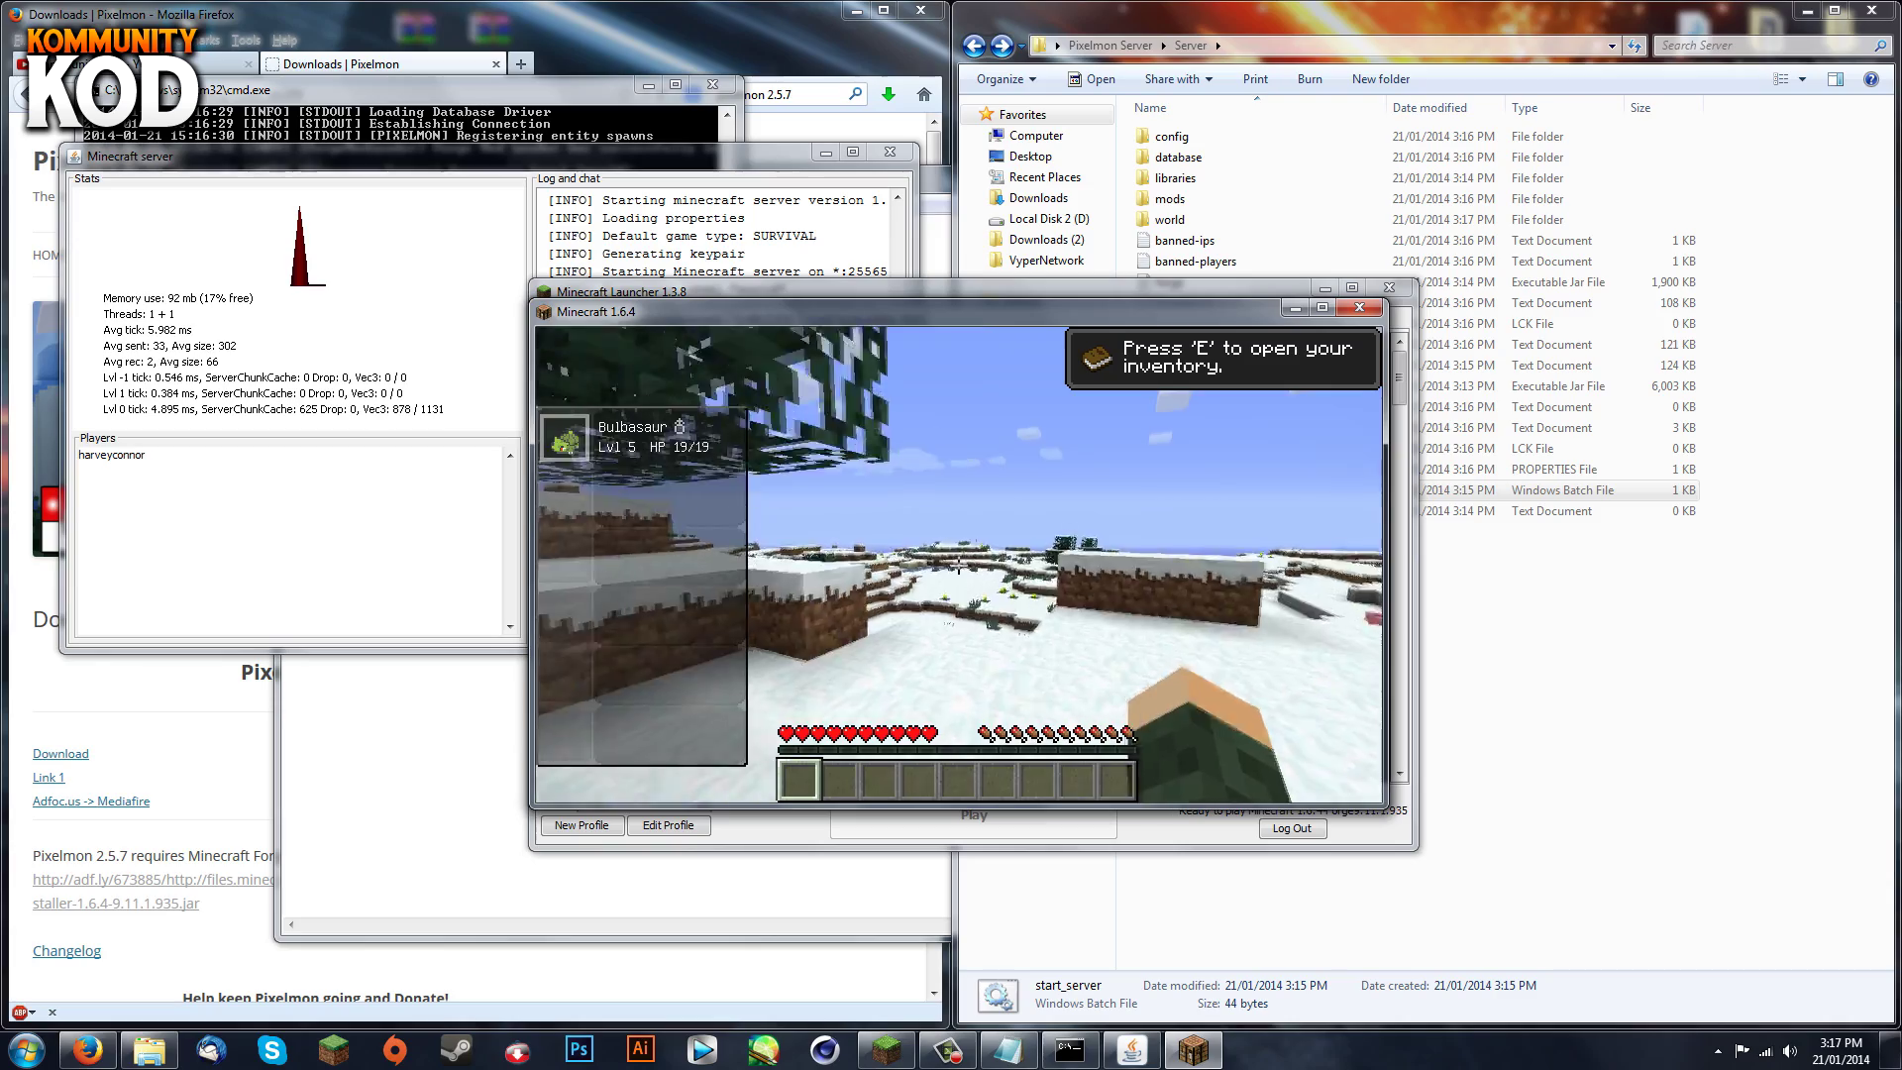
{"action": "key", "text": "w"}
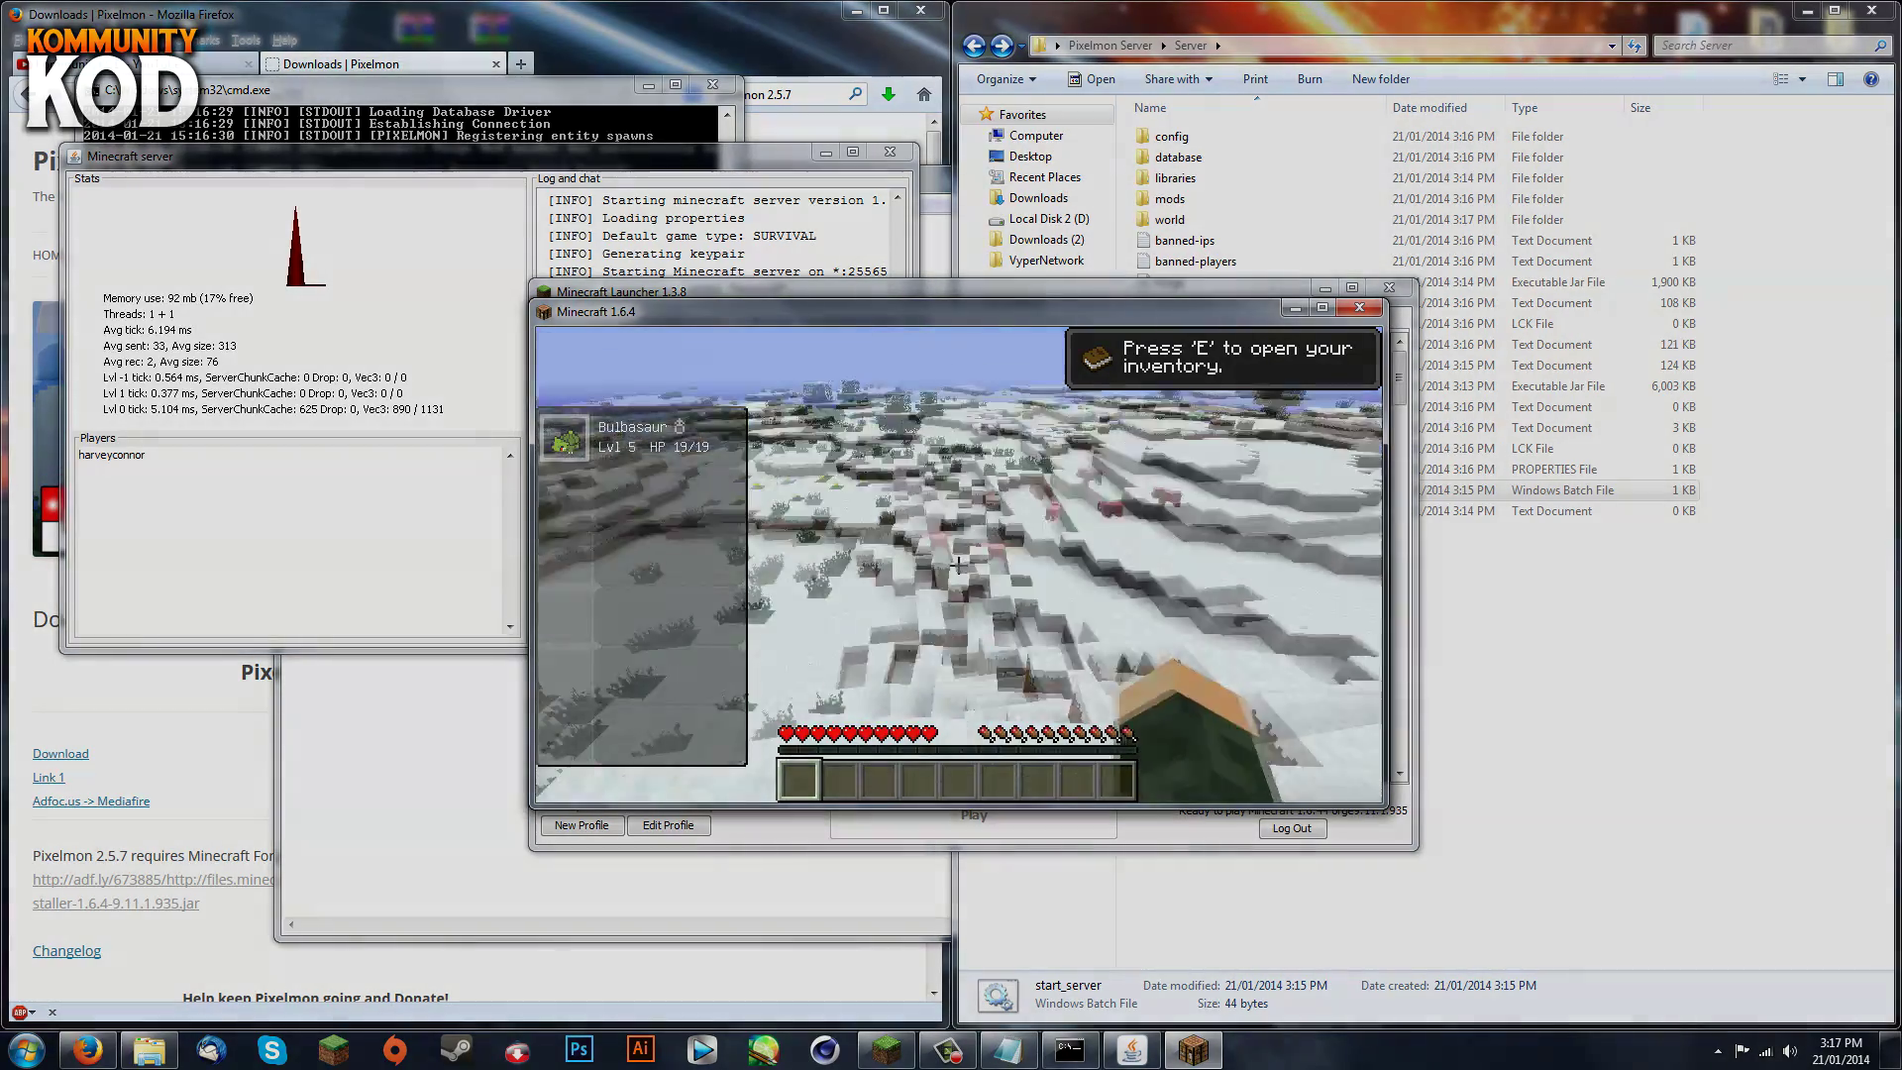